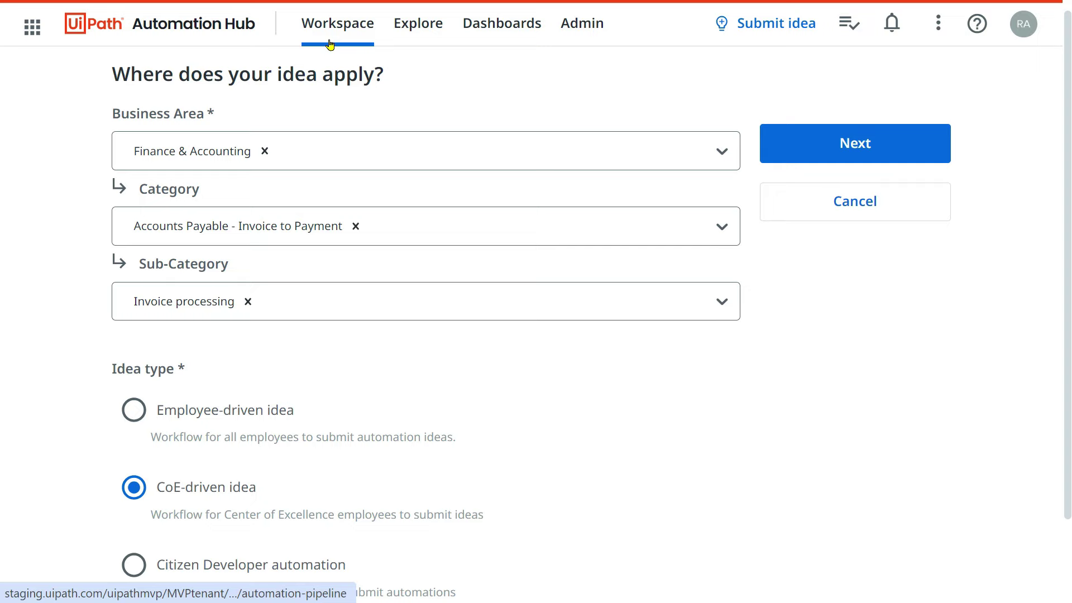
# Start a new idea submission and set its business area to Finance & Accounting.
pyautogui.click(342, 26)
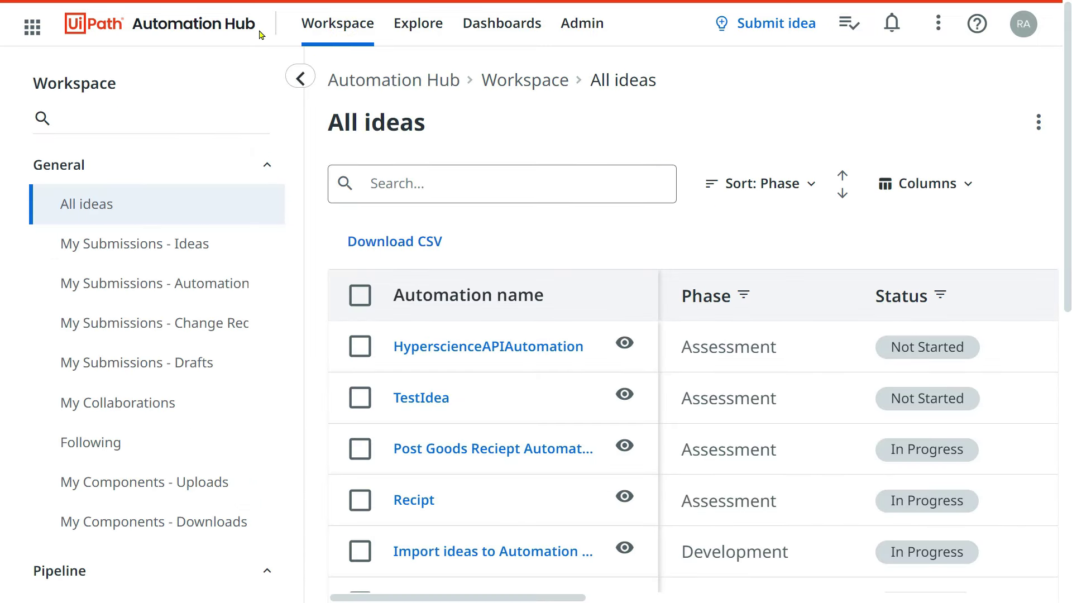
pyautogui.click(797, 35)
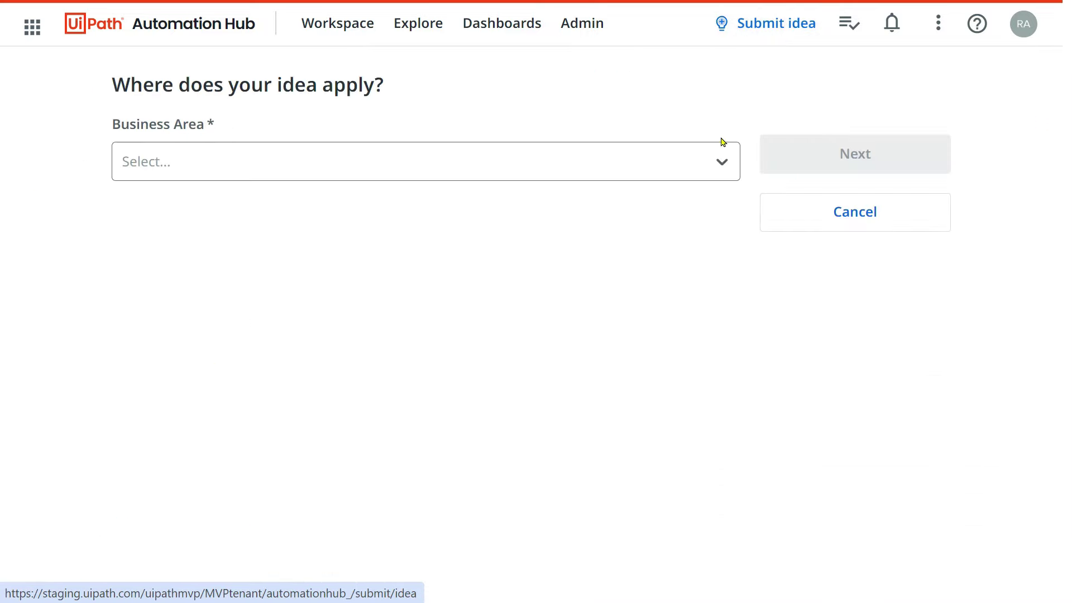
pyautogui.click(721, 156)
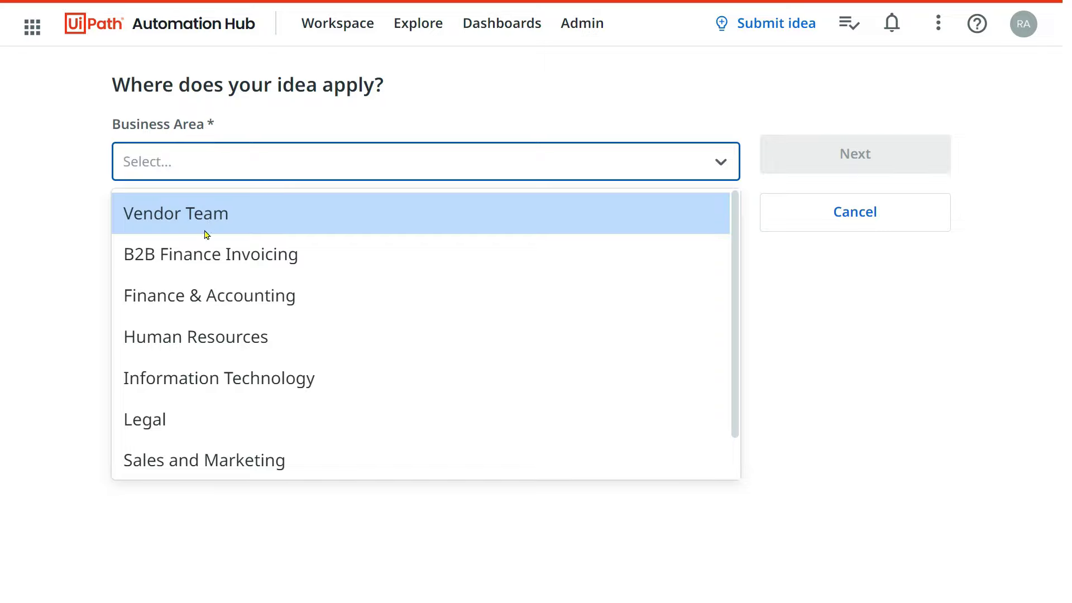
pyautogui.click(222, 301)
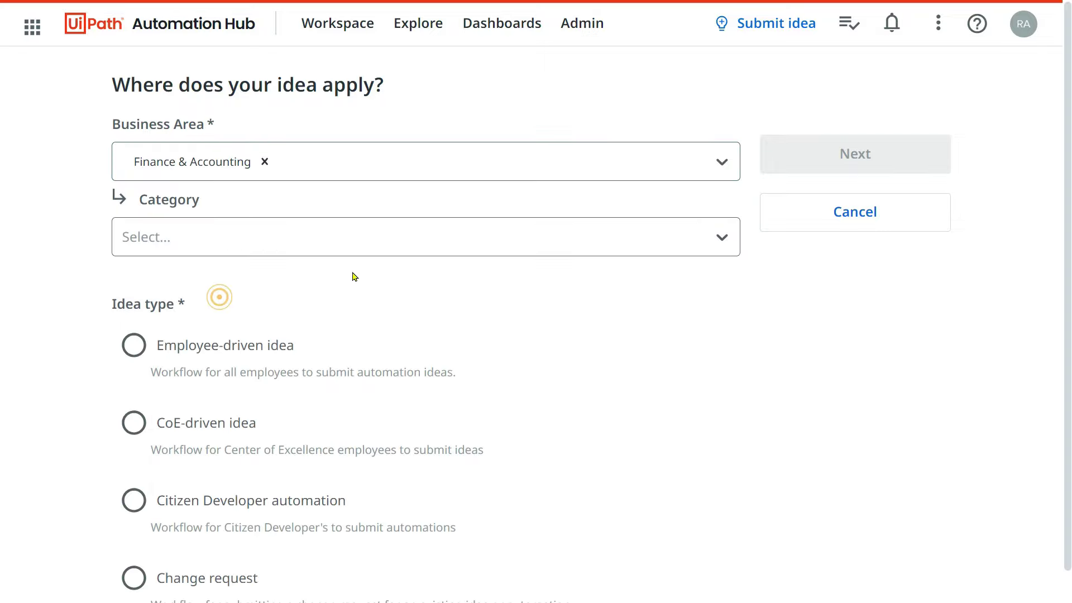
# Set the idea's category to Accounts Payable - Invoice to Payment.
pyautogui.click(724, 247)
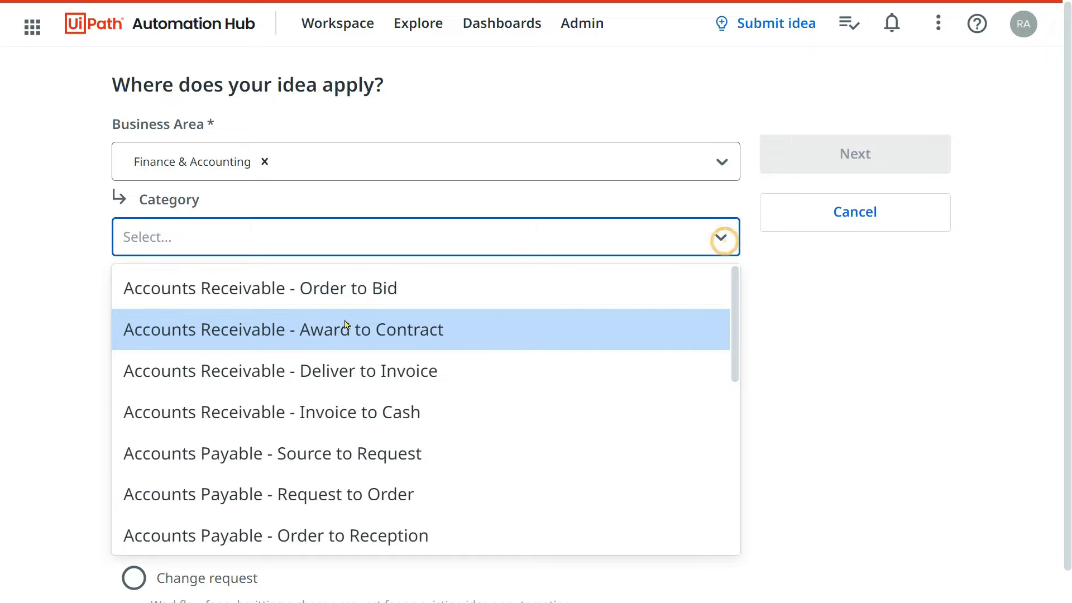
pyautogui.scroll(-2, 391, 455)
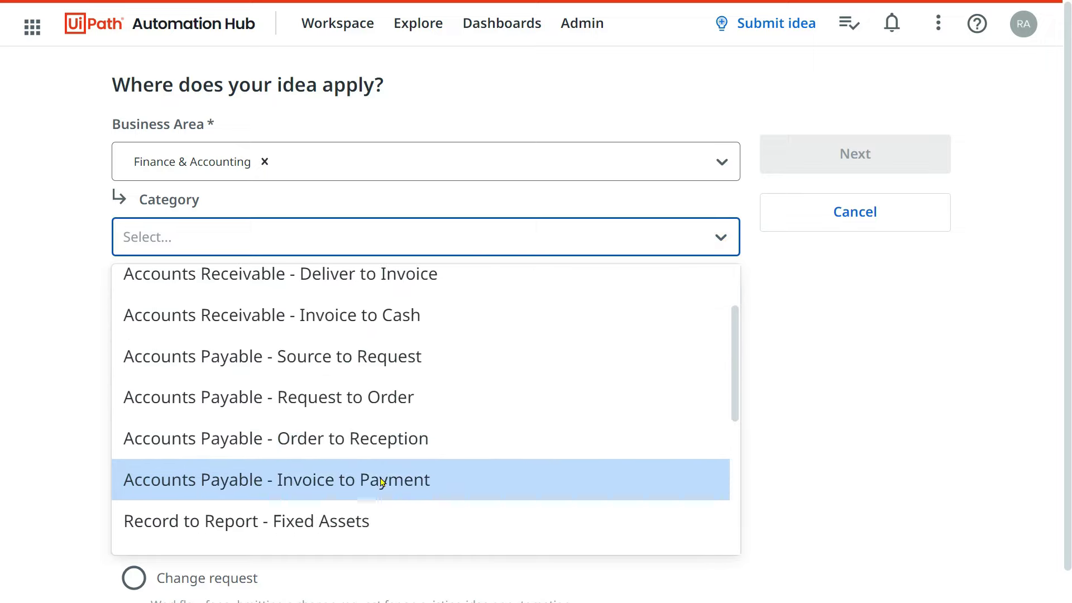
pyautogui.click(411, 481)
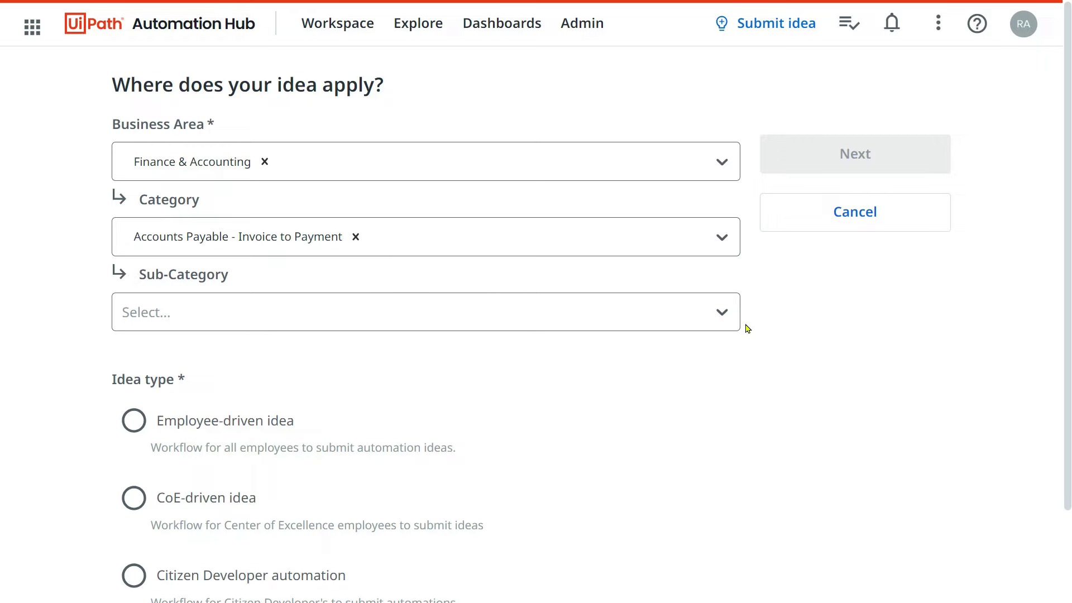
# Set the sub-category to Invoice processing, choose CoE-driven idea as the idea type, and proceed to the assessment form.
pyautogui.click(730, 318)
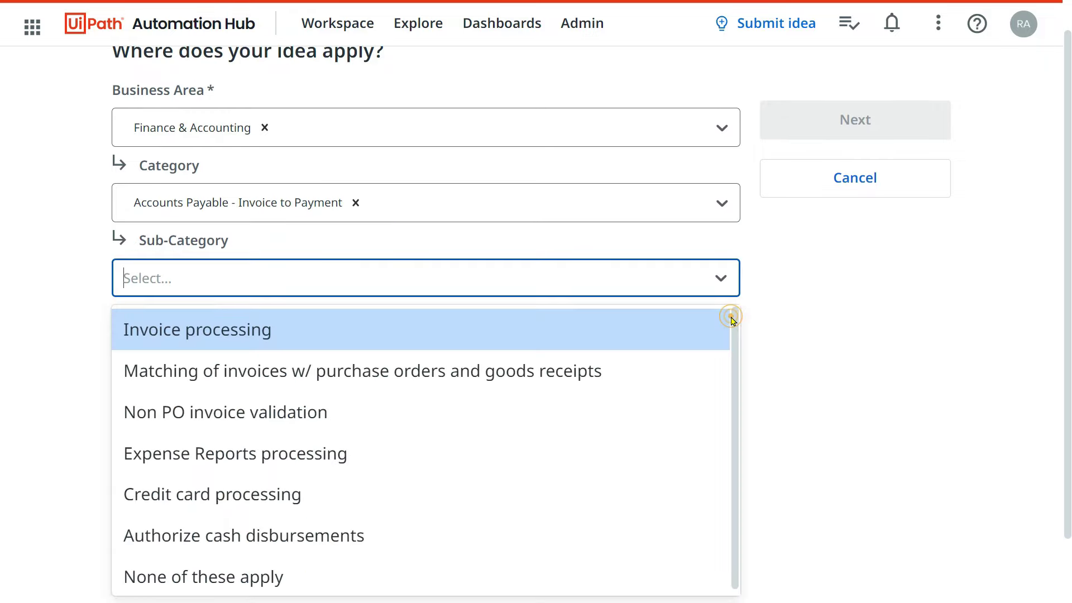
pyautogui.click(250, 330)
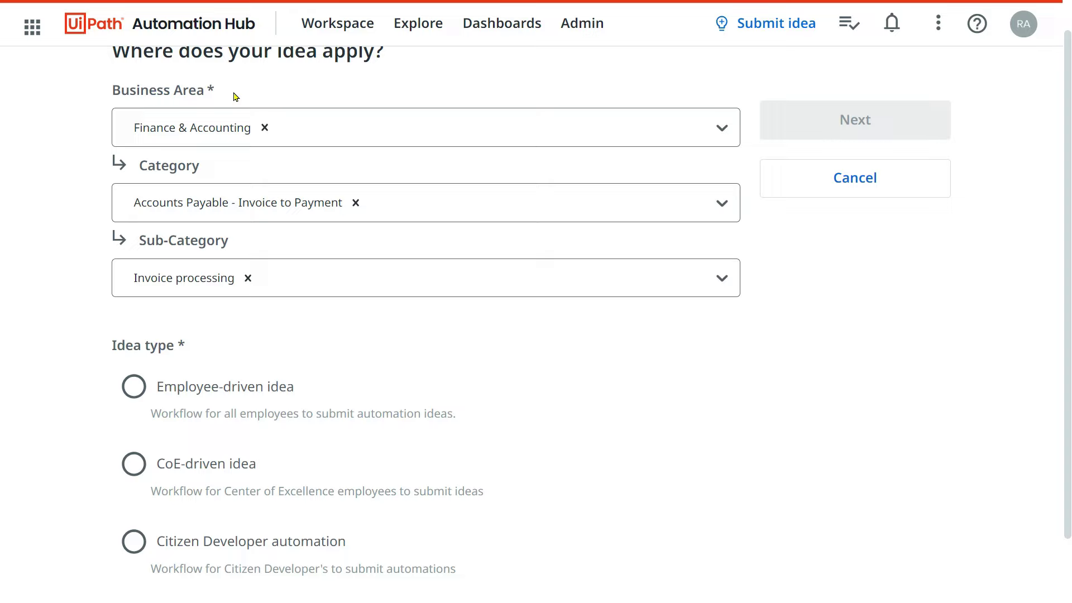
pyautogui.click(135, 466)
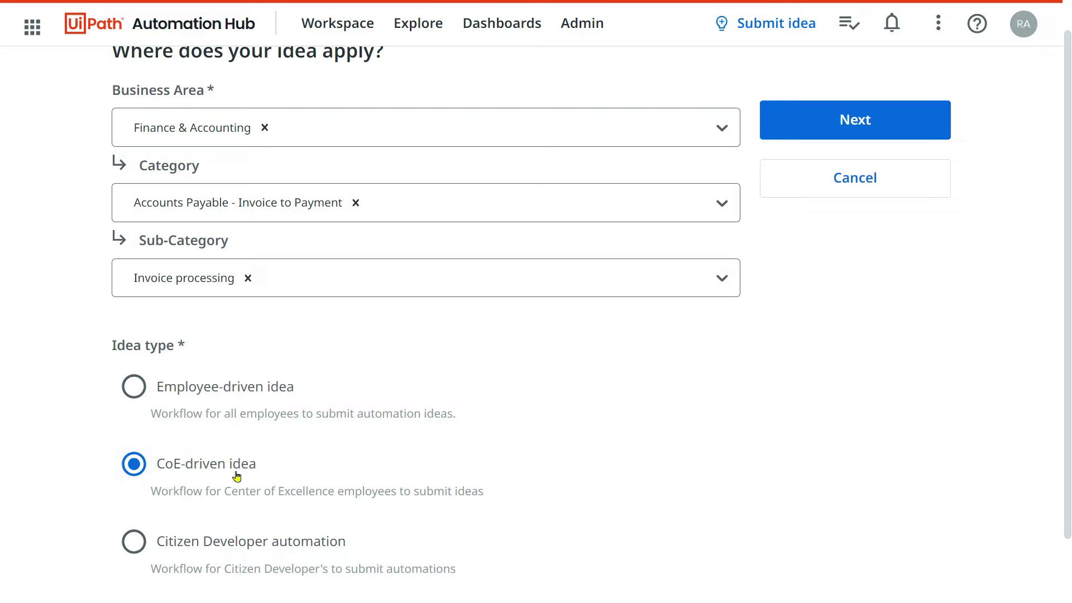
pyautogui.click(854, 120)
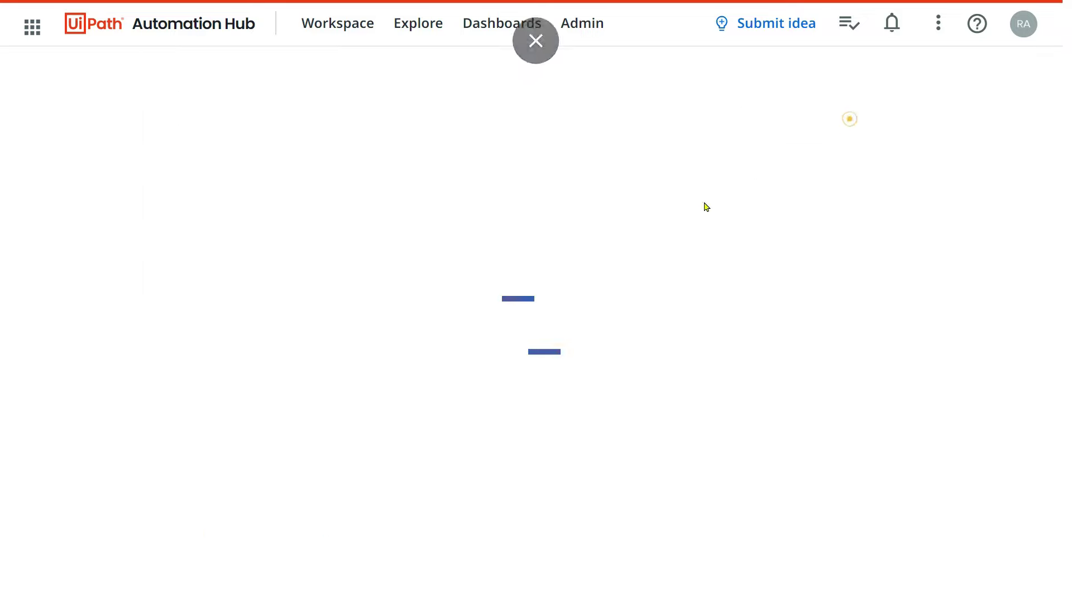
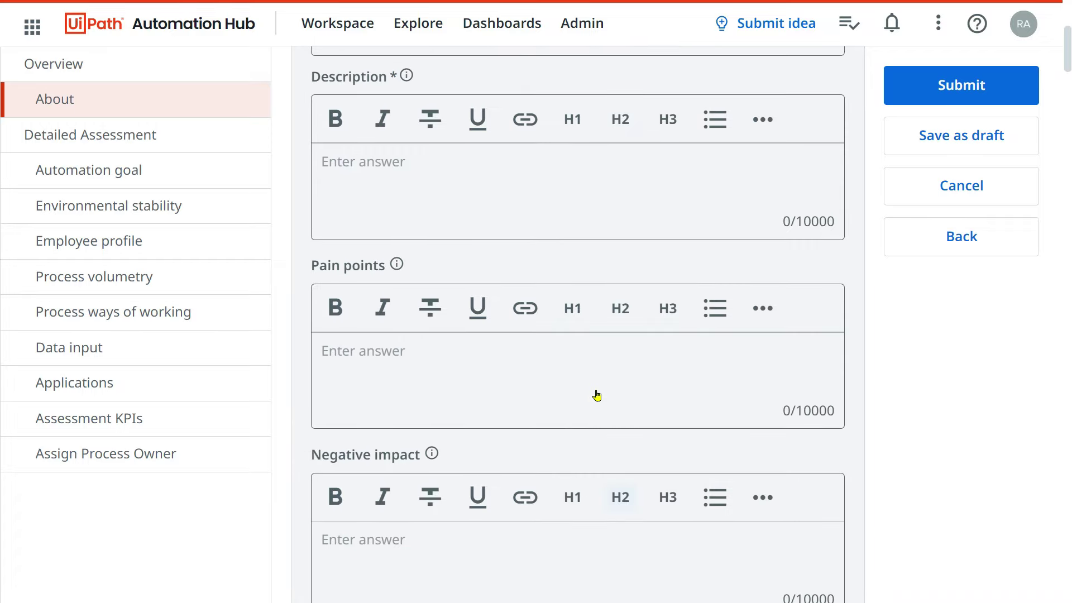
# Enter "Invoice Processing for -US" as the automation name.
pyautogui.scroll(5, 476, 196)
pyautogui.click(343, 253)
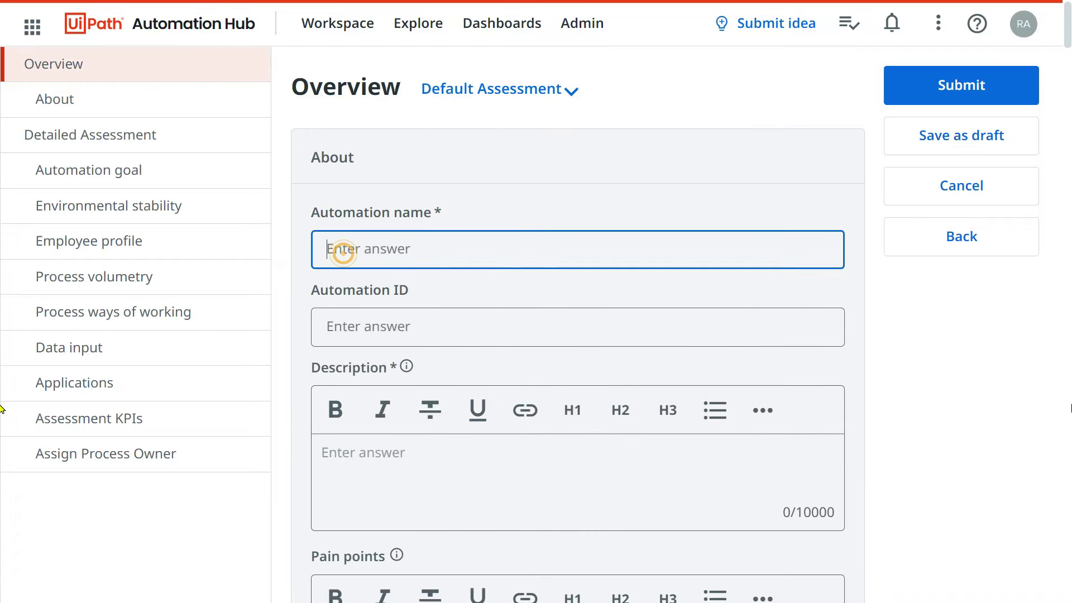
pyautogui.write('Invoice')
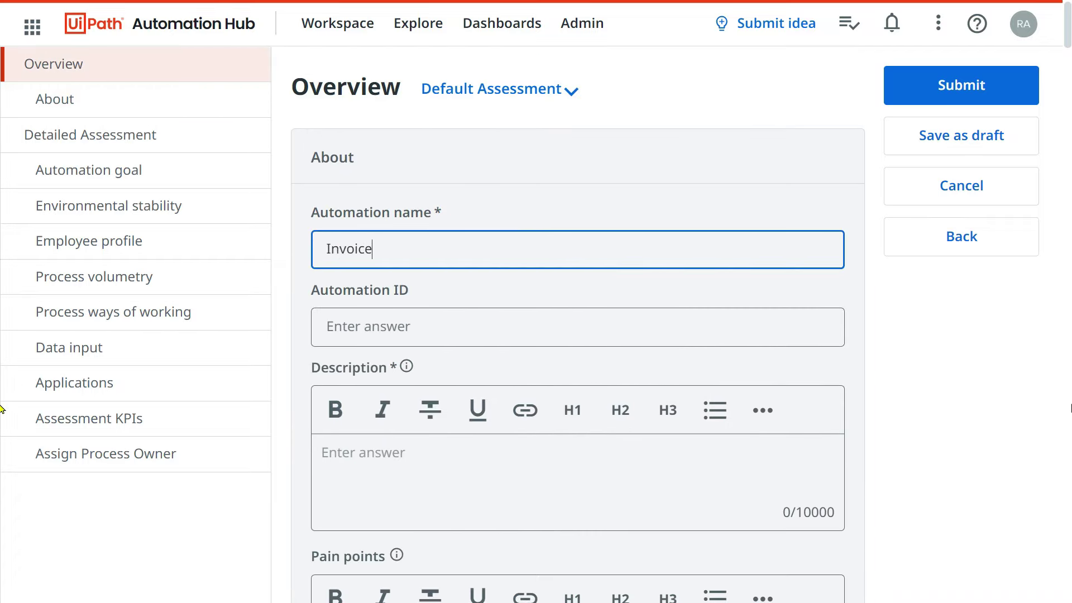
pyautogui.write(' Processing for -aBC')
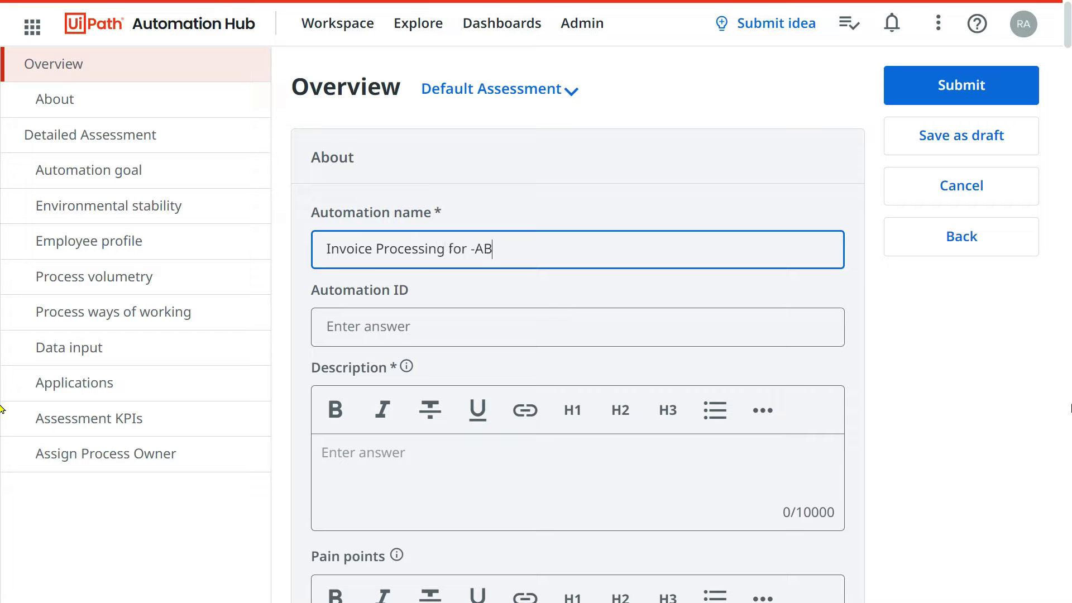
pyautogui.press('BackSpace')
pyautogui.press('BackSpace')
pyautogui.press('BackSpace')
pyautogui.write('US')
# Enter "ABC-RPA-005" as the automation ID.
pyautogui.click(370, 333)
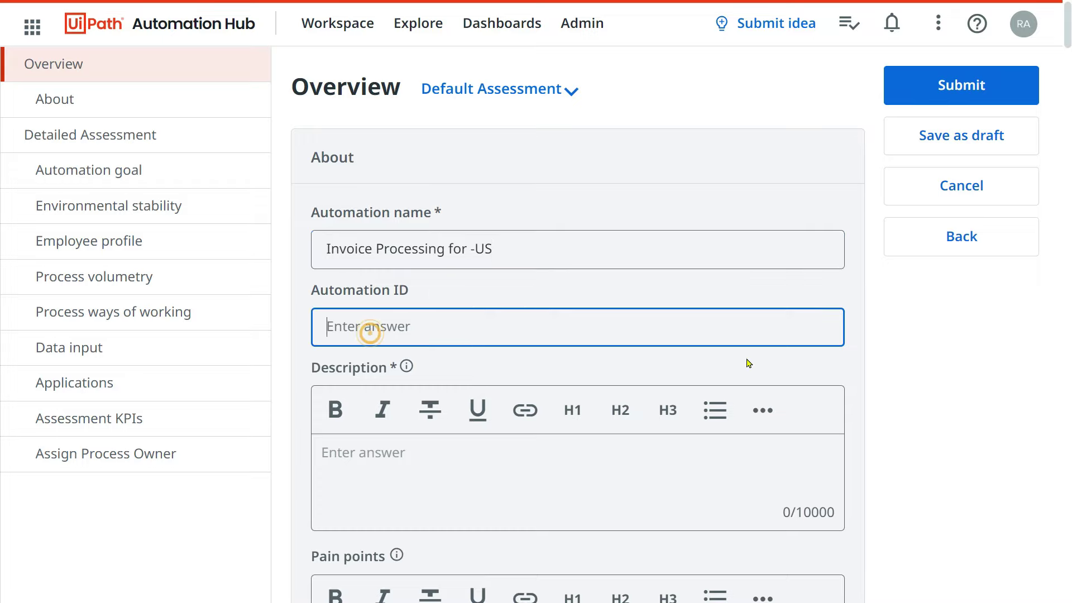
pyautogui.write('I')
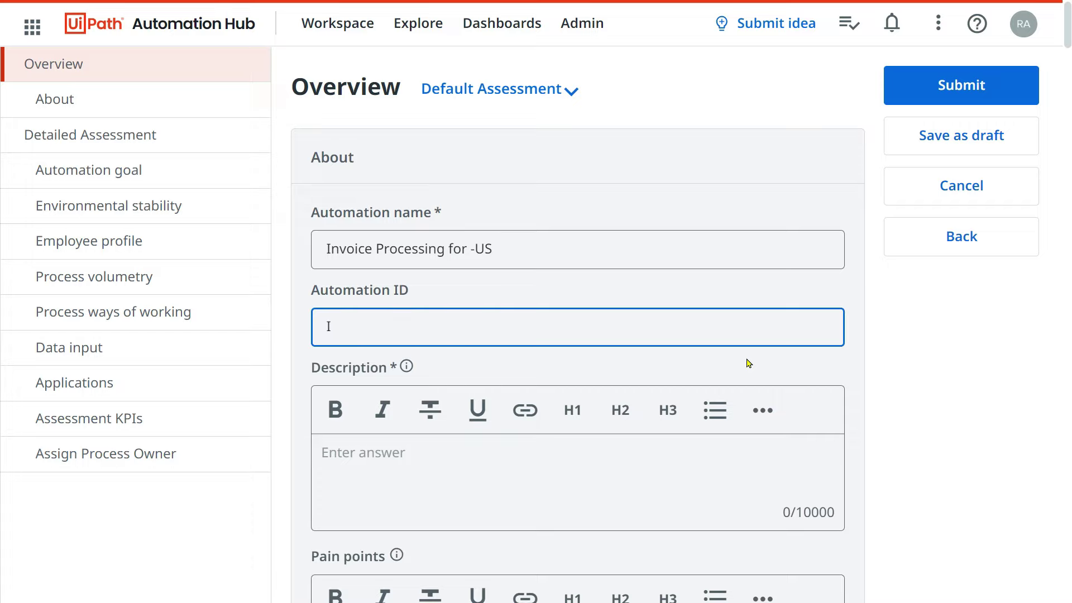
pyautogui.press('BackSpace')
pyautogui.write('A')
pyautogui.press('BackSpace')
pyautogui.write('ABC-RPA-005')
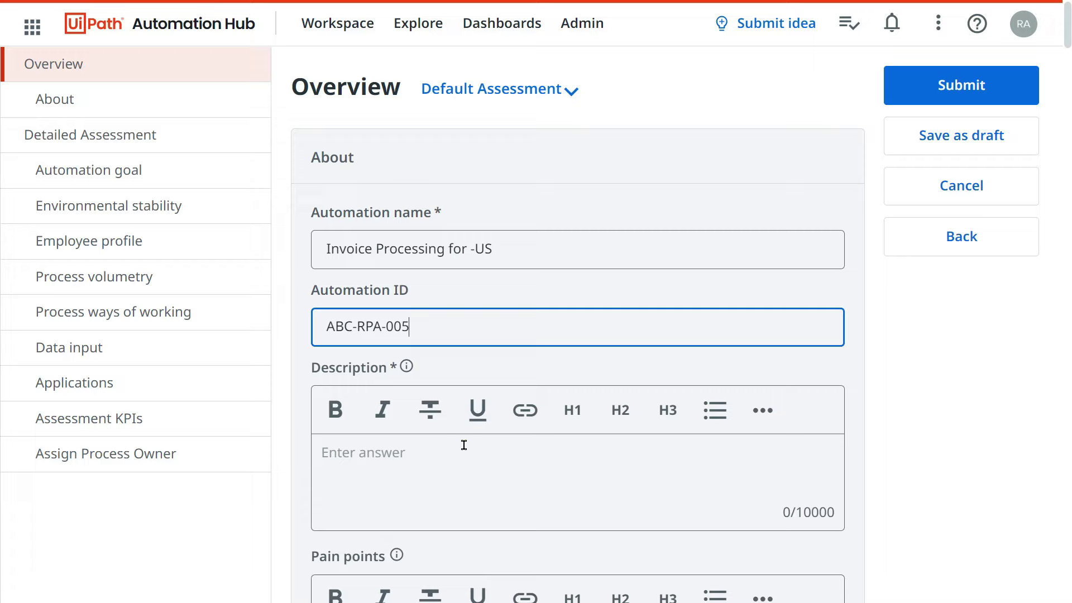
pyautogui.click(423, 475)
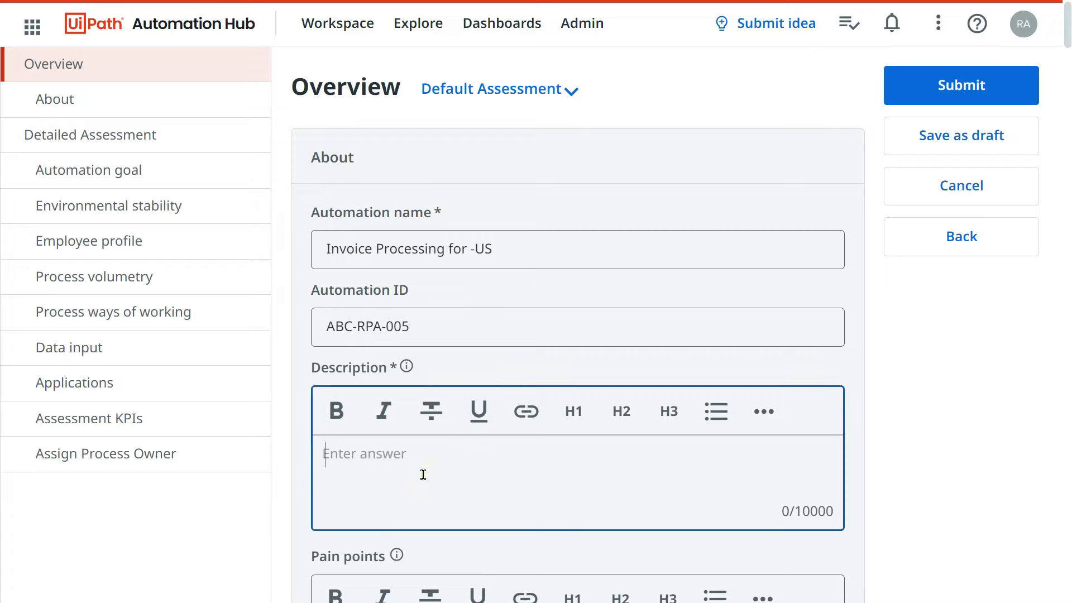
pyautogui.write('<!--br {mso-data-placement:same-cell;}-->Monday, August 19, 2024')
pyautogui.tripleClick(408, 494)
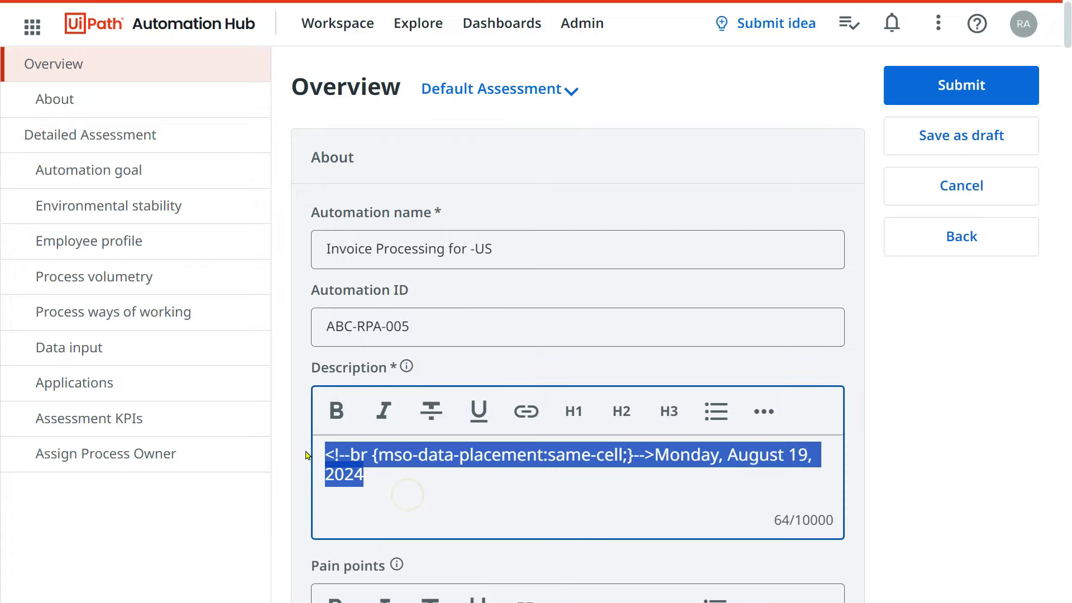
pyautogui.press('BackSpace')
# Copy the paragraph about high-volume vendor invoice processing from the open text note into the idea's description.
pyautogui.hotkey('alt', 'Tab')
pyautogui.hotkey('alt', 'Tab')
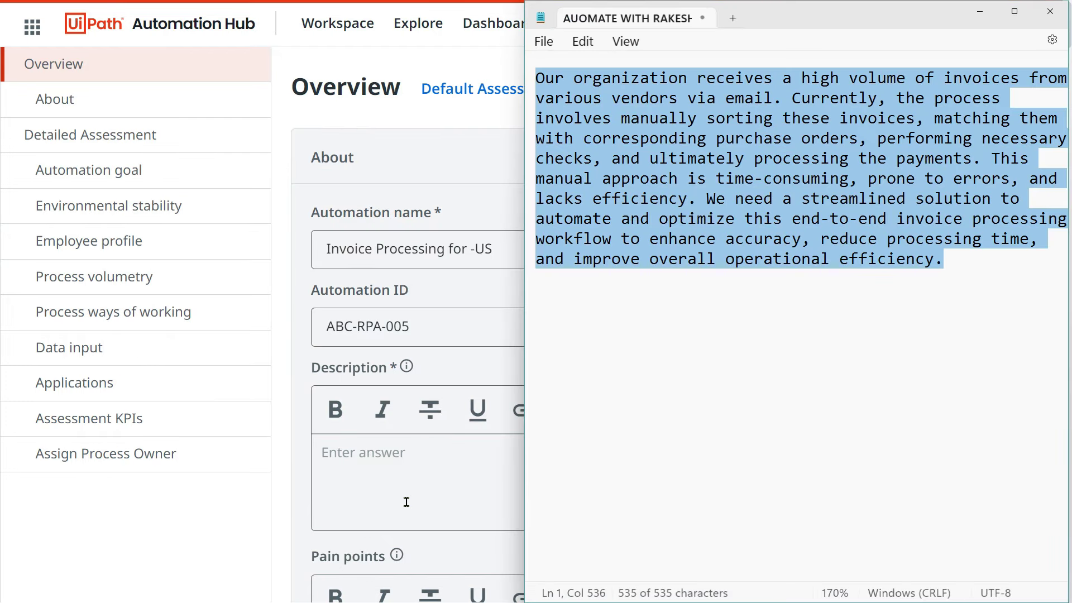
pyautogui.hotkey('alt', 'Tab')
pyautogui.click(352, 458)
pyautogui.write('Our organization receives a high volume of invoices from various vendors via email. Currently, the process involves manually sorting these invoices, matching them with corresponding purchase orders, performing necessary checks, and ultimately processing the payments. This manual approach is time-consuming, prone to errors, and lacks efficiency. We need a streamlined solution to automate and optimize this end-to-end invoice processing workflow to enhance accuracy, reduce processing time, and improve overall operational efficiency.')
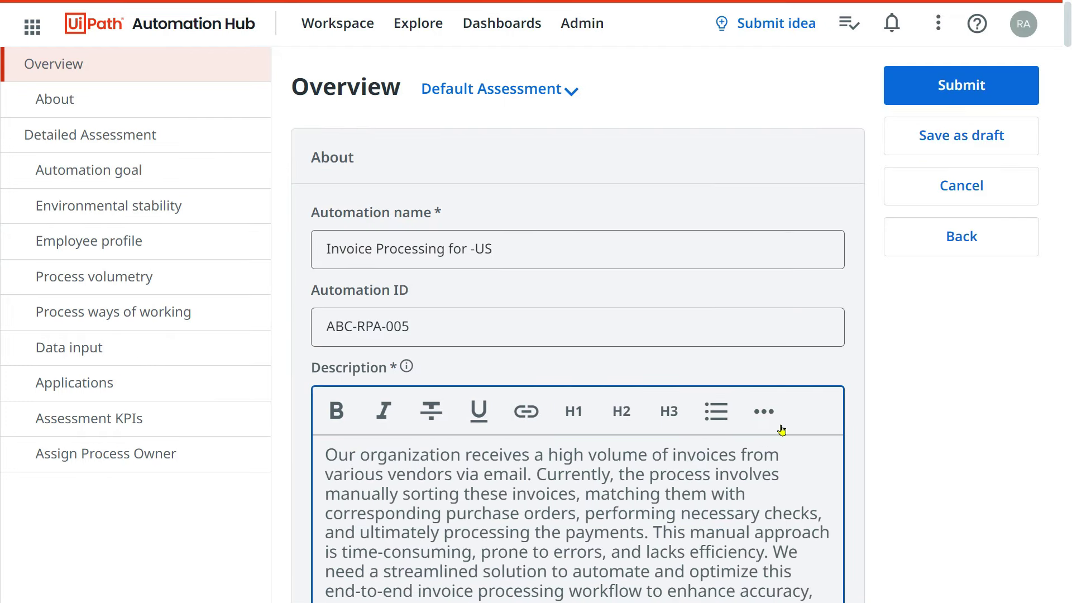
pyautogui.scroll(-2, 602, 372)
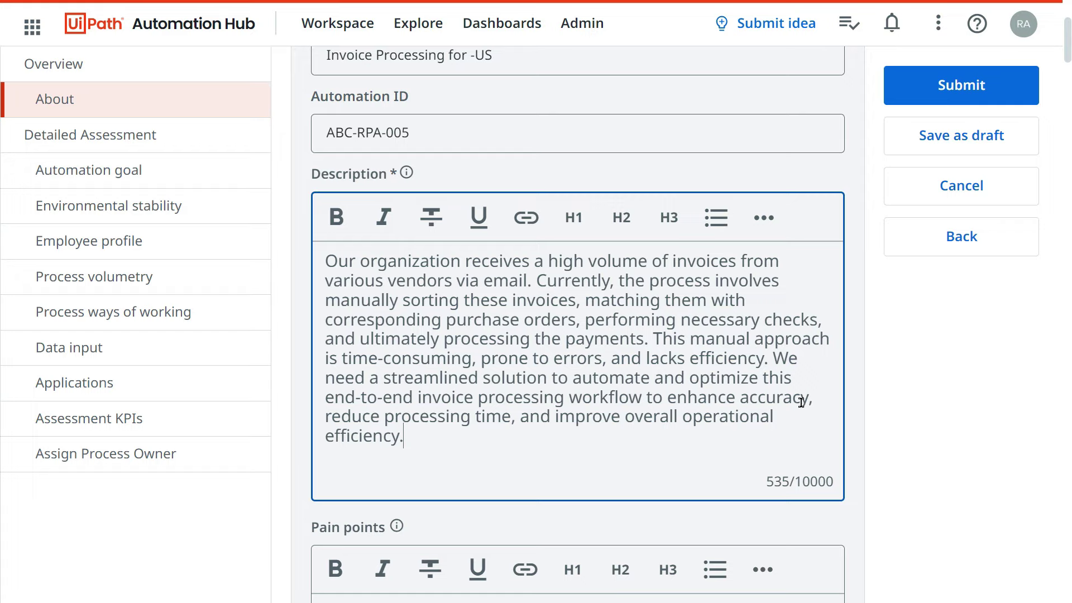
pyautogui.moveTo(385, 425); pyautogui.dragTo(779, 423)
pyautogui.click(414, 436)
pyautogui.rightClick(524, 411)
pyautogui.press('Escape')
pyautogui.hotkey('ctrl', 'a')
pyautogui.write('n')
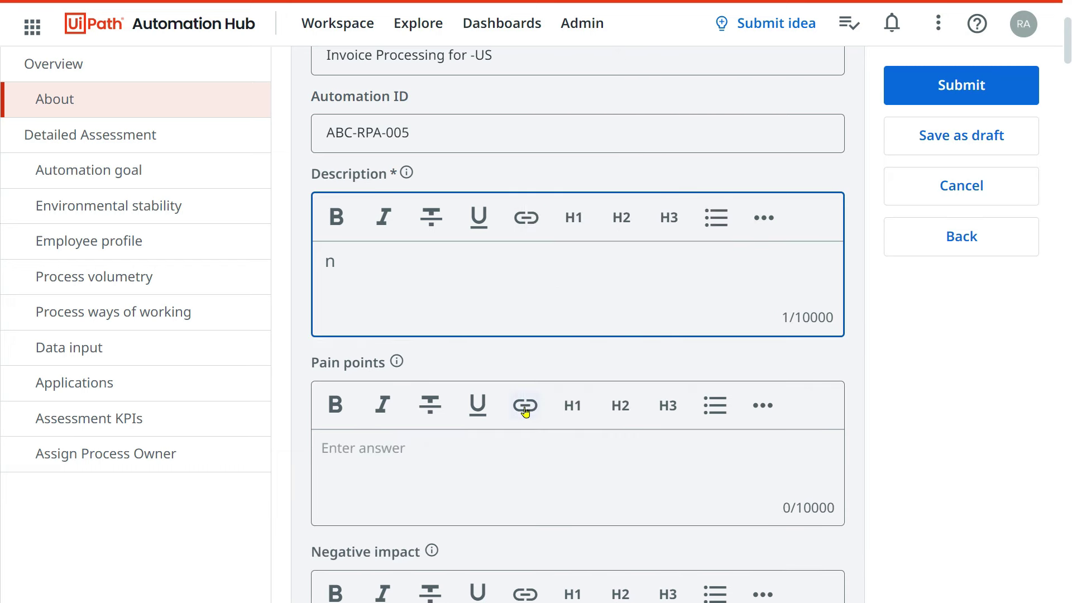
pyautogui.hotkey('ctrl', 'z')
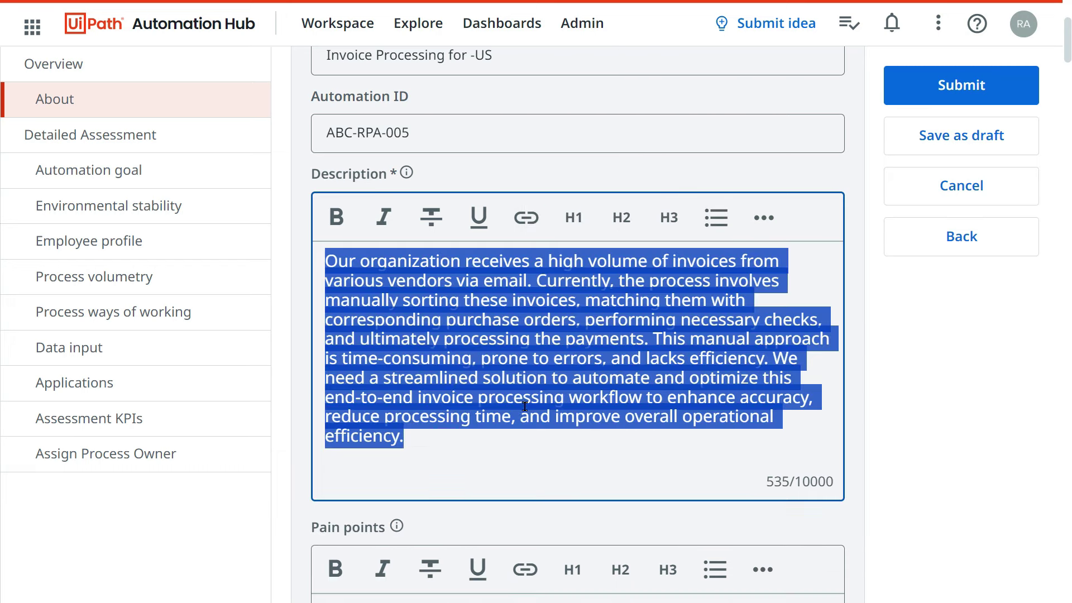
# Extend the description's last sentence so that it ends with "efficiency and cost.".
pyautogui.click(443, 438)
pyautogui.press('BackSpace')
pyautogui.write('and cost')
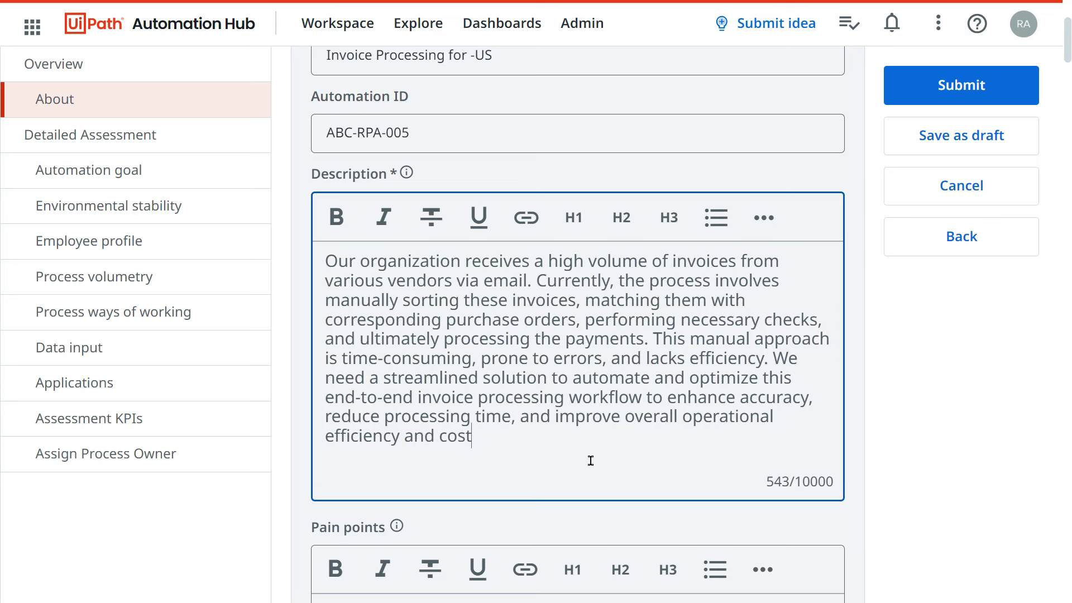
pyautogui.write('.')
# List "- Time consuming" and "-Error" on separate lines as the idea's pain points.
pyautogui.scroll(-5, 563, 360)
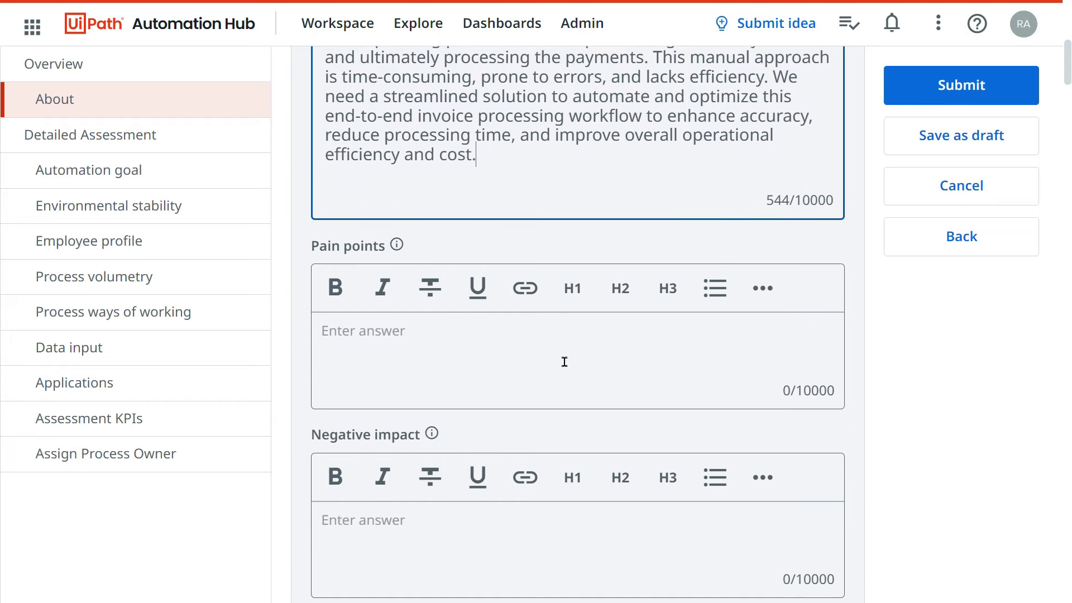
pyautogui.click(394, 329)
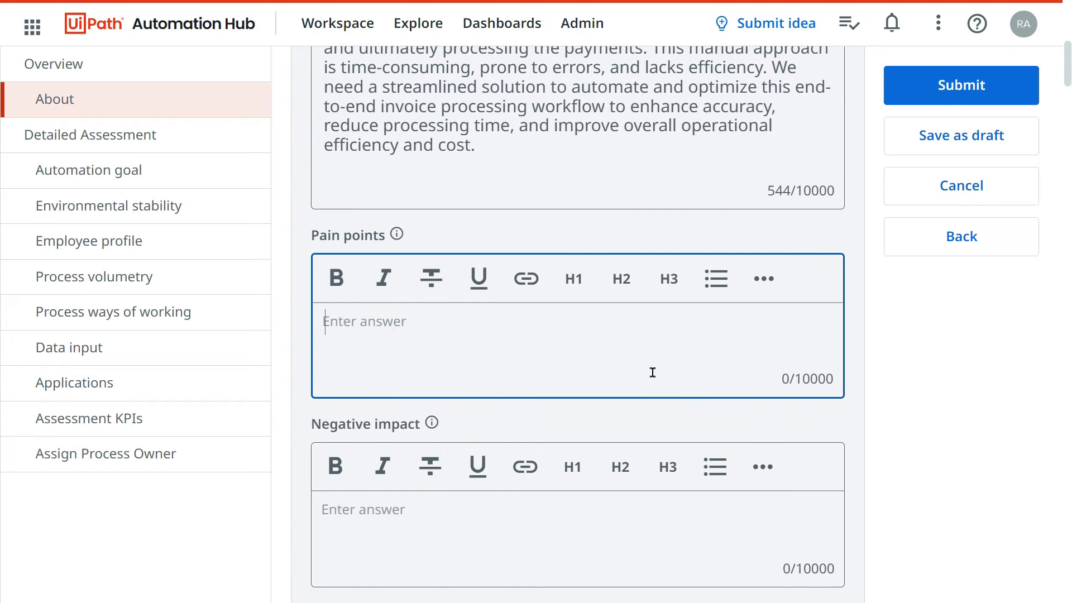
pyautogui.write('- Time co')
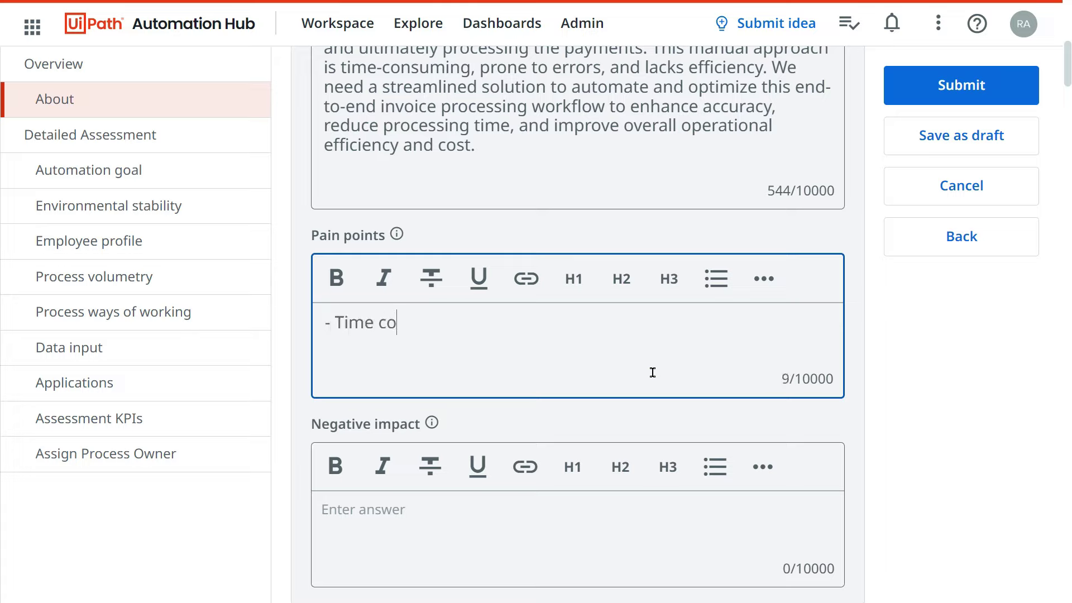
pyautogui.write('nsuming')
pyautogui.press('Return')
pyautogui.write('-')
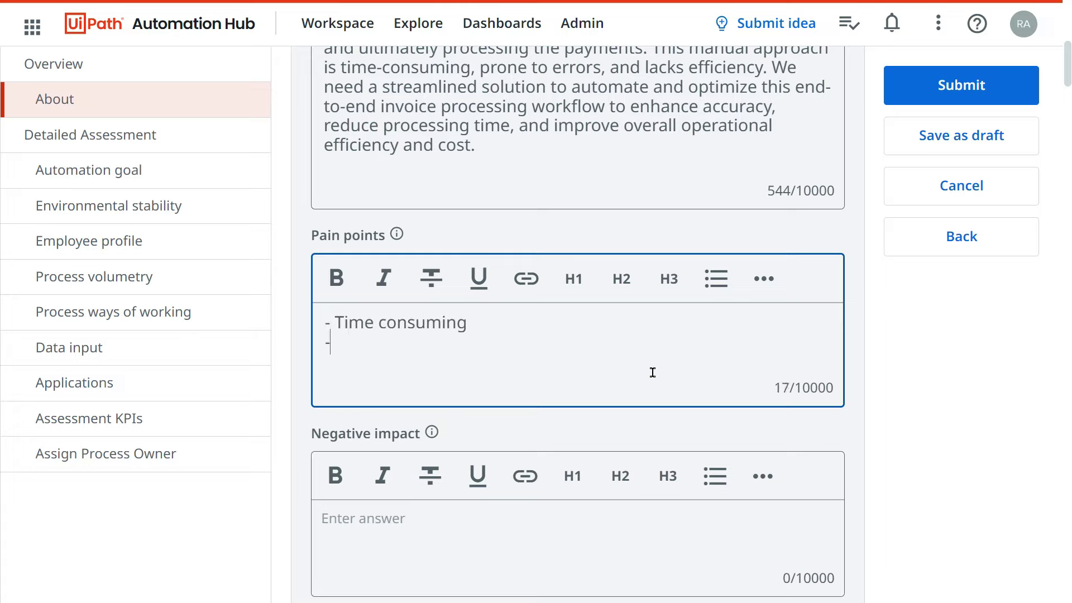
pyautogui.write('Eo')
pyautogui.press('BackSpace')
pyautogui.write('roor')
pyautogui.press('BackSpace')
pyautogui.press('BackSpace')
pyautogui.press('BackSpace')
pyautogui.write('ror')
# Enter "- Penalty and fines" as the idea's negative impact.
pyautogui.click(360, 544)
pyautogui.scroll(-2, 610, 495)
pyautogui.write('- ')
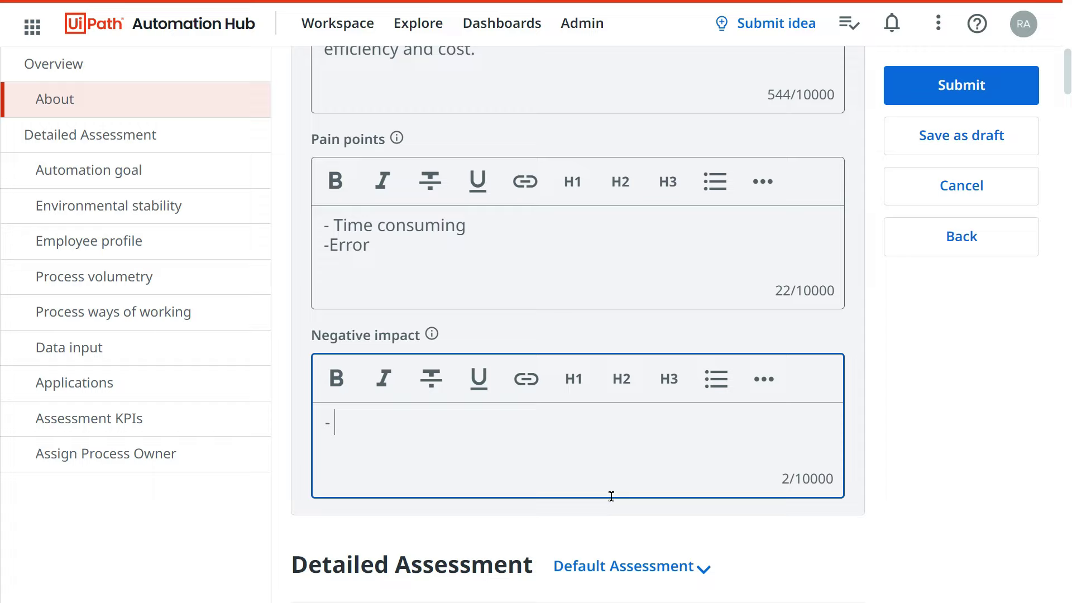
pyautogui.write('Penalty and fines')
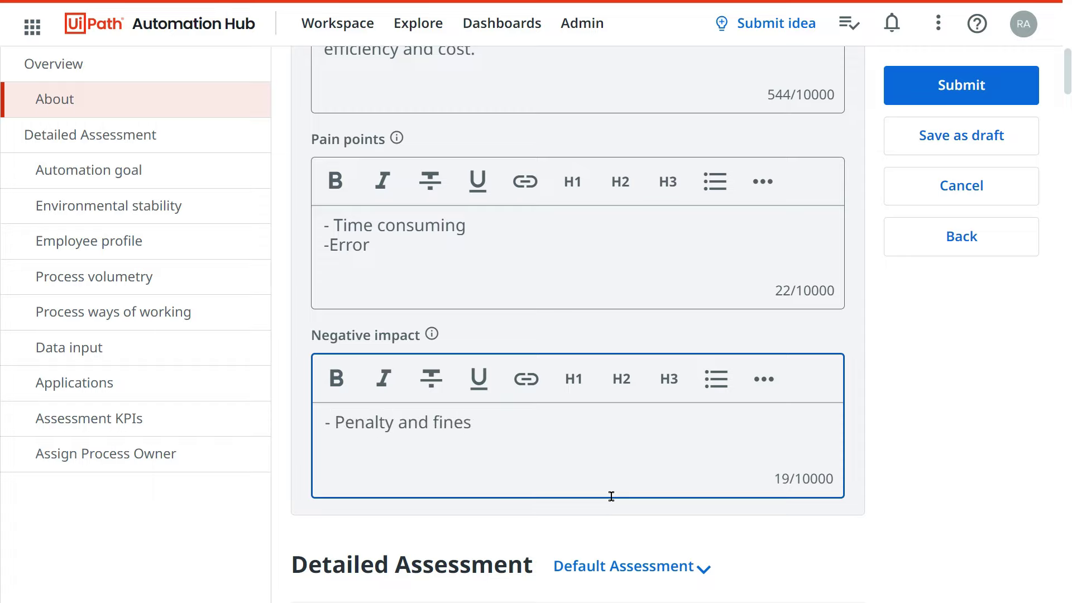
# Go back through the About section to the Overview heading to review the completed fields.
pyautogui.scroll(-2, 529, 374)
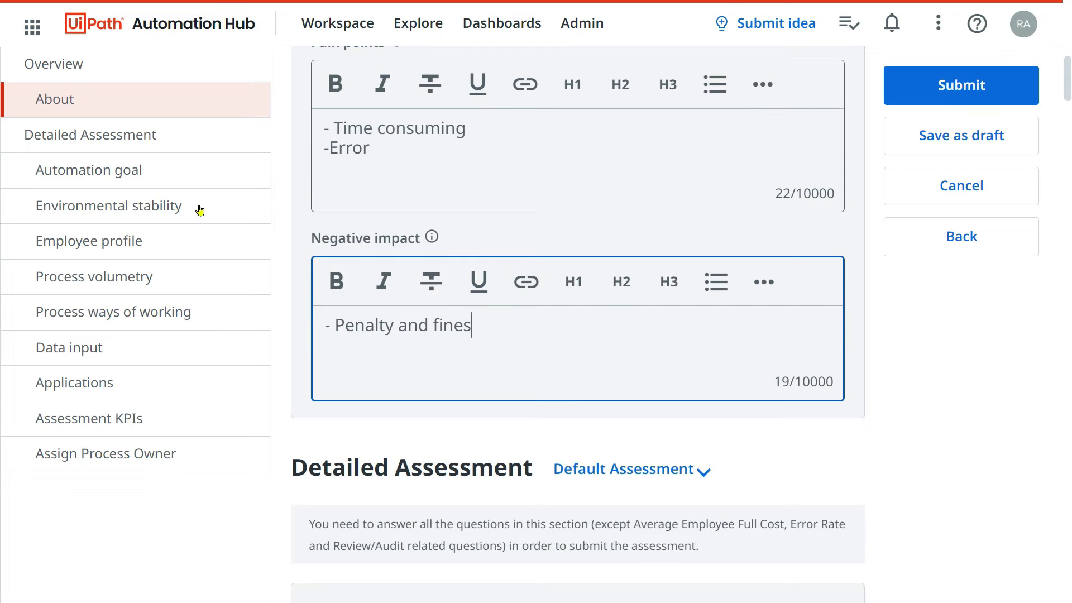
pyautogui.click(85, 103)
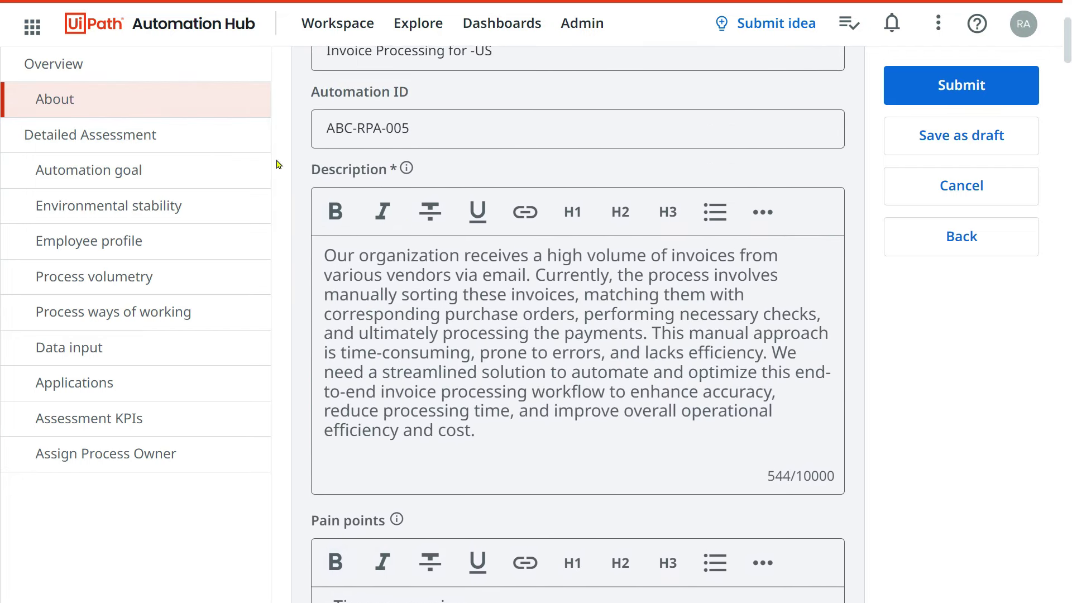
pyautogui.click(95, 64)
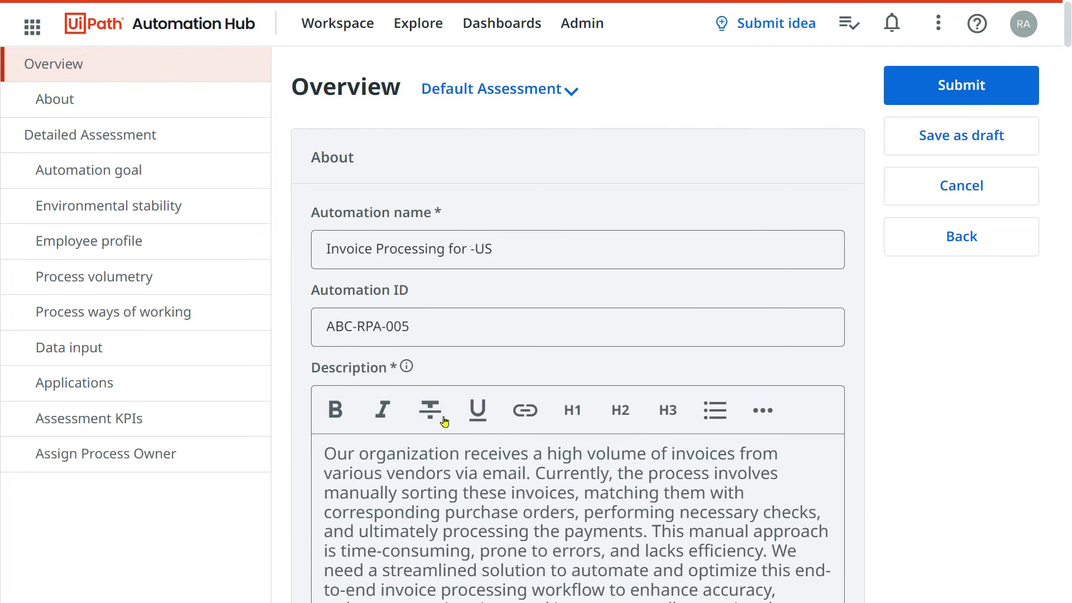
# Review the completed About fields, pain points and negative impact, and the opening of the Detailed Assessment section.
pyautogui.click(99, 104)
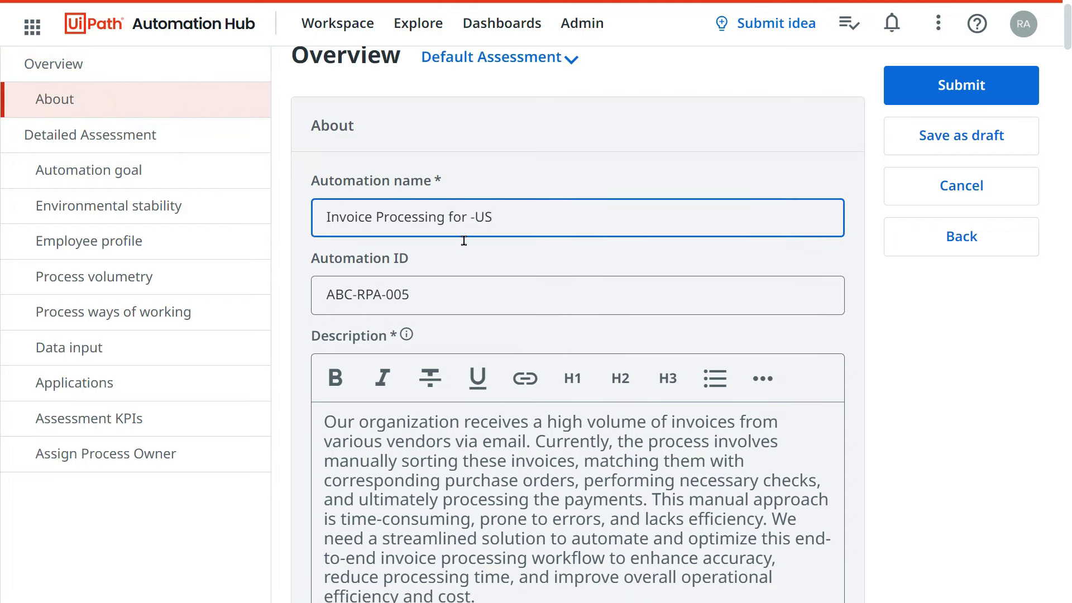
pyautogui.scroll(1, 464, 240)
pyautogui.scroll(-2, 86, 70)
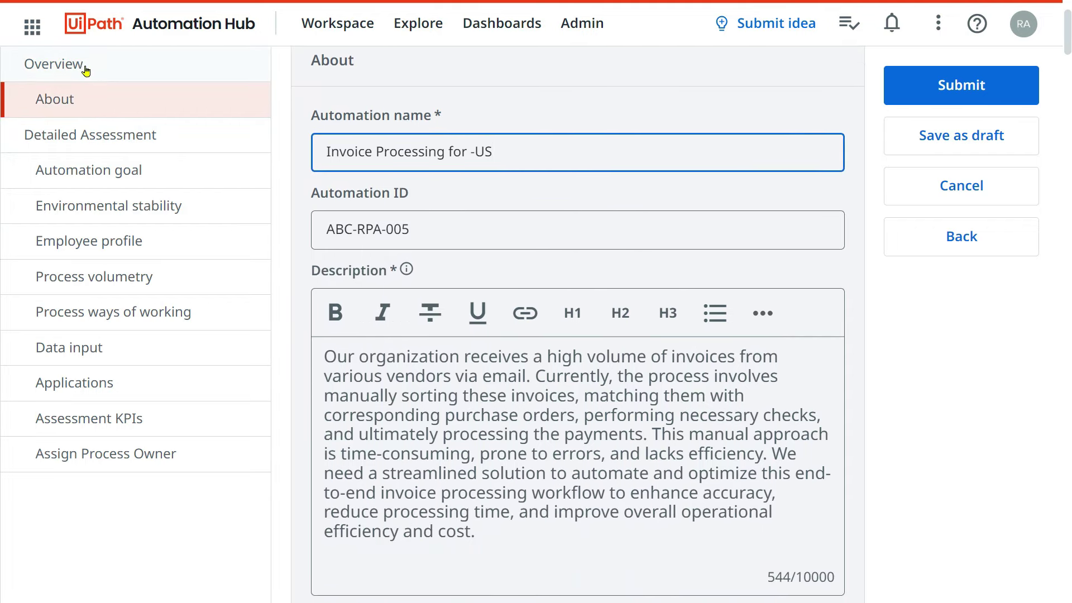
pyautogui.scroll(-6, 518, 322)
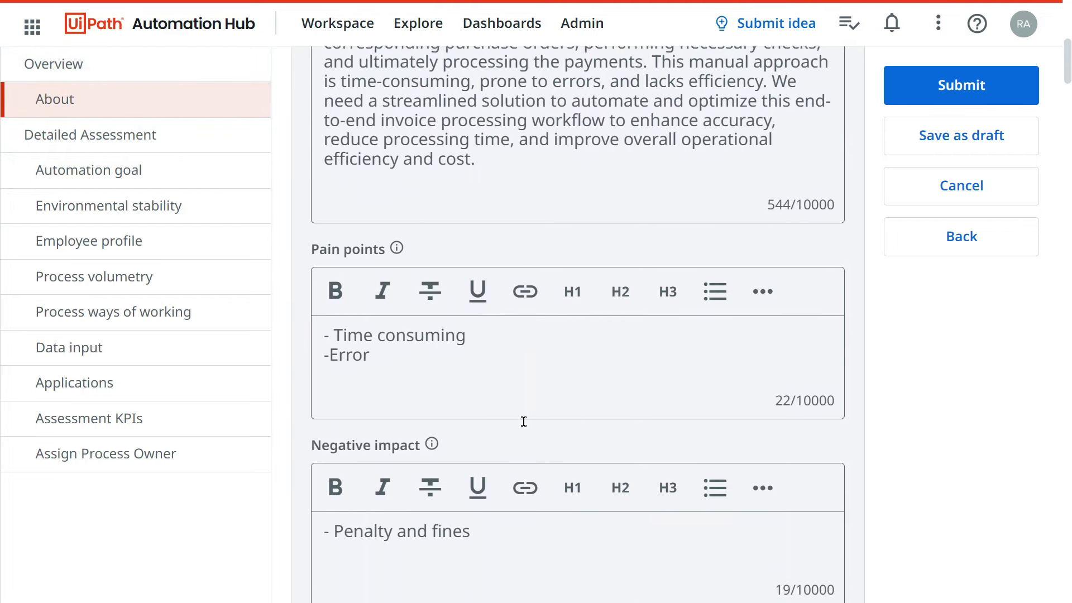
pyautogui.click(79, 145)
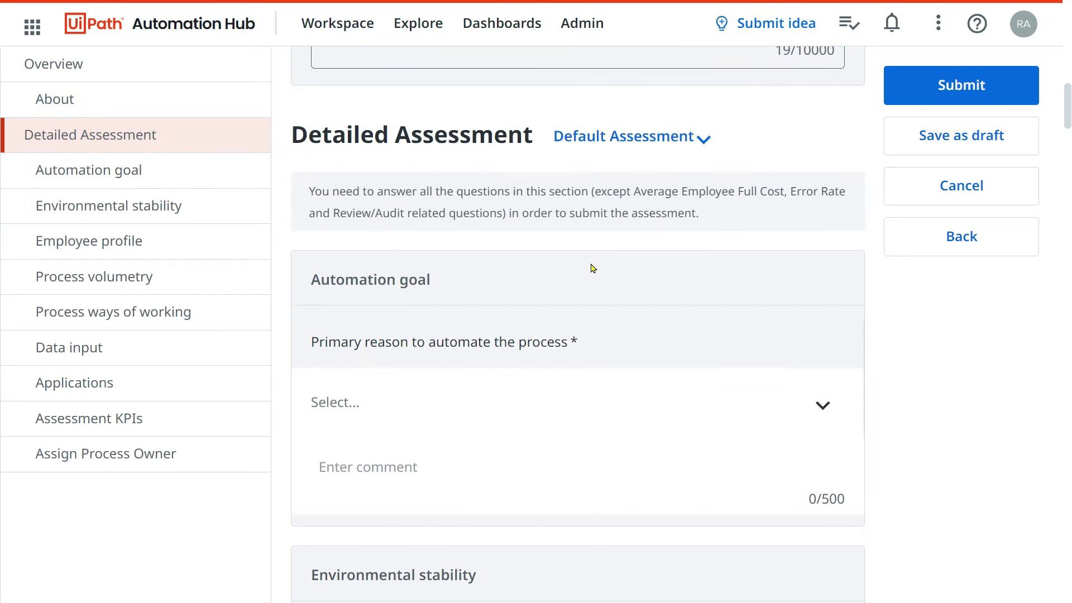
pyautogui.scroll(5, 618, 294)
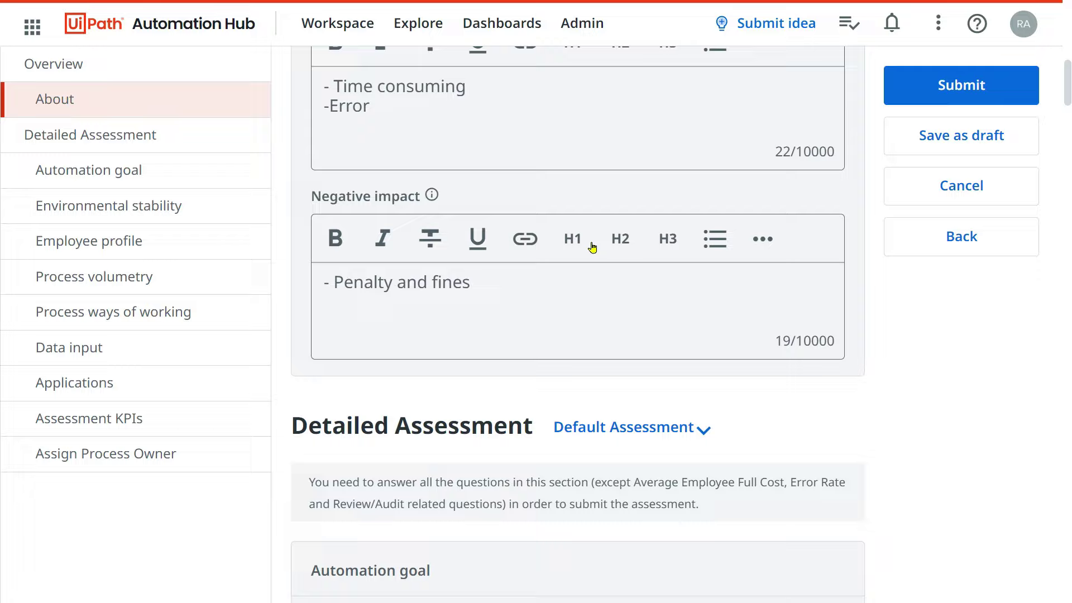
pyautogui.scroll(-3, 593, 251)
pyautogui.scroll(-4, 592, 246)
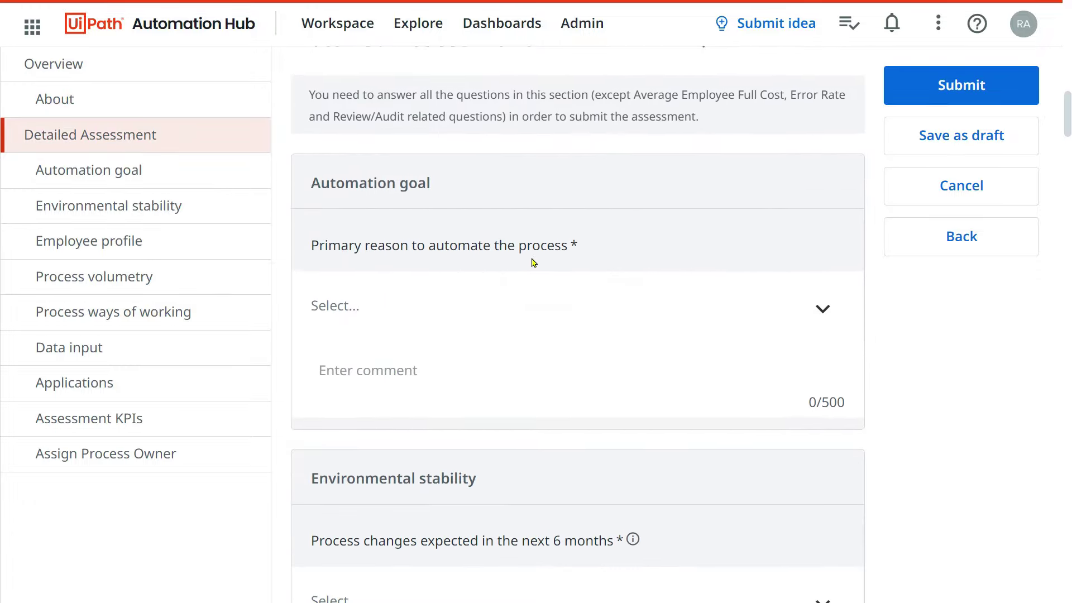
pyautogui.scroll(2, 532, 262)
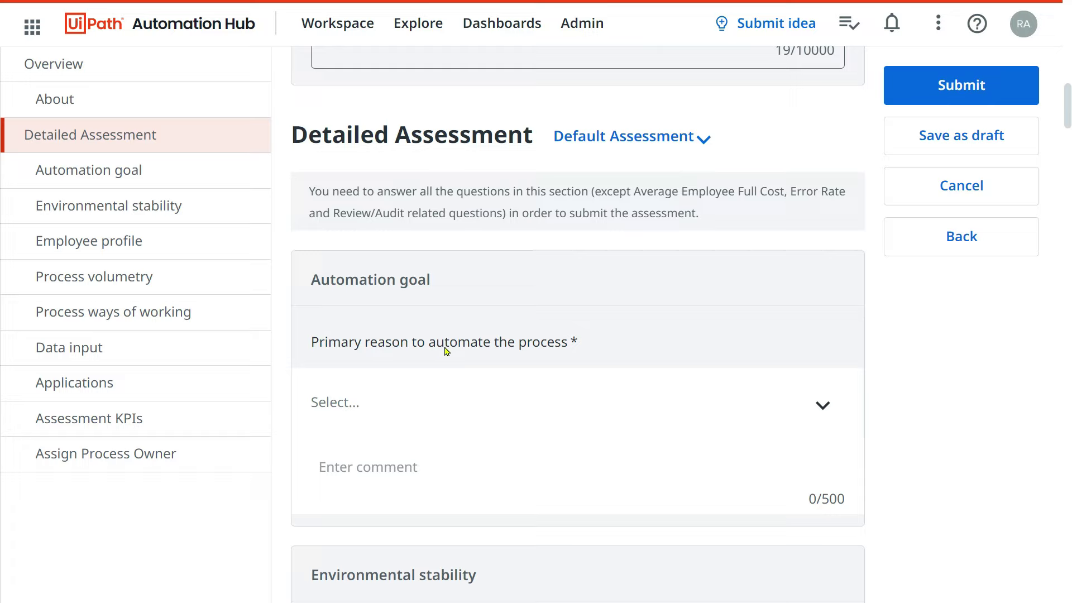
# Choose Cost as the primary reason to automate the process and add the comment "Annly we are paying penalty and operational cost".
pyautogui.click(822, 406)
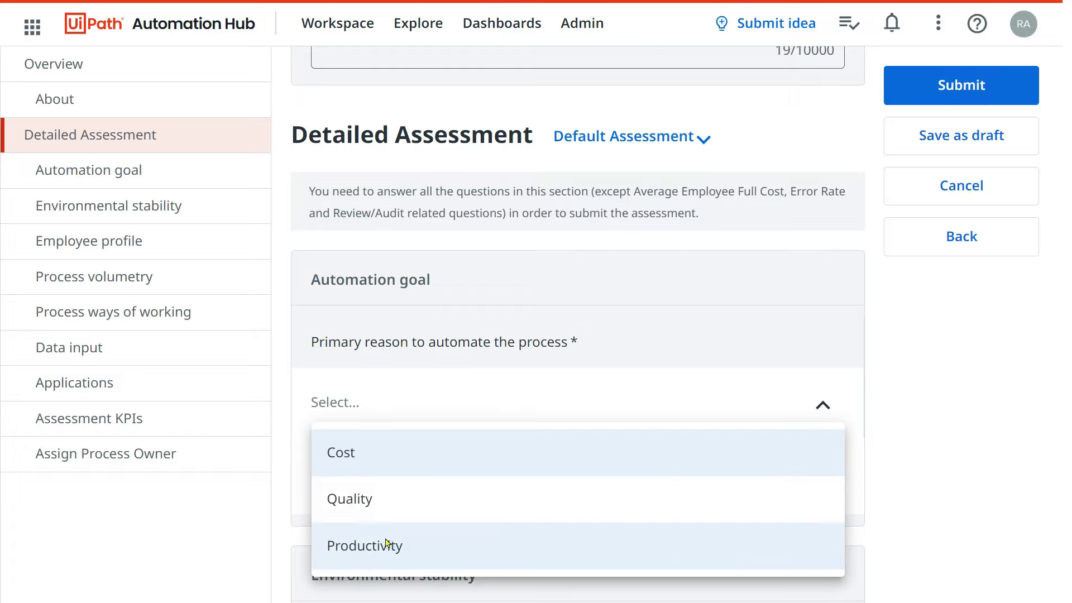
pyautogui.click(356, 461)
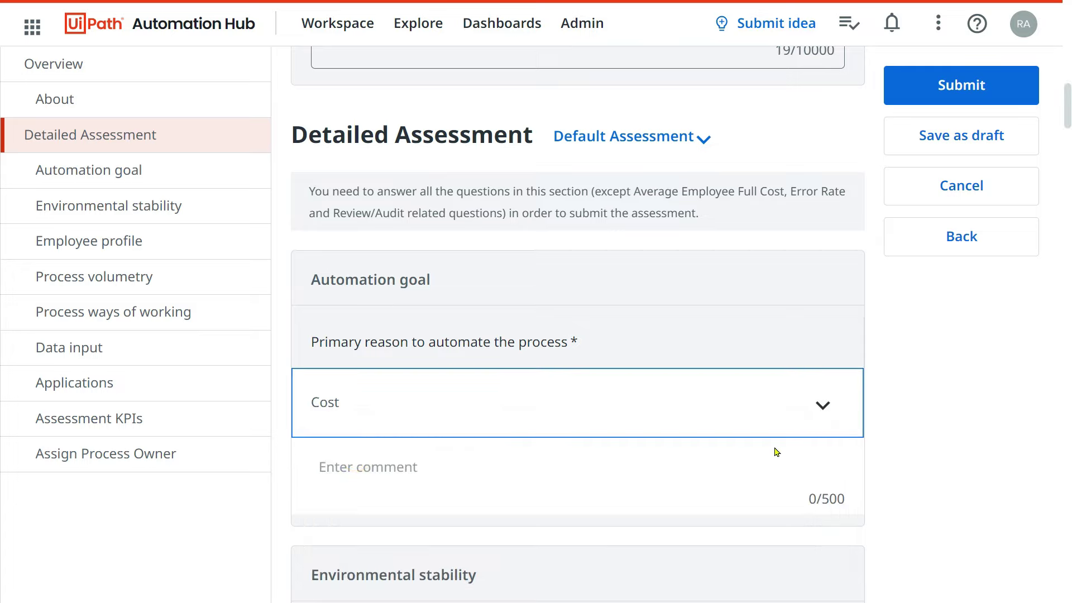
pyautogui.click(357, 459)
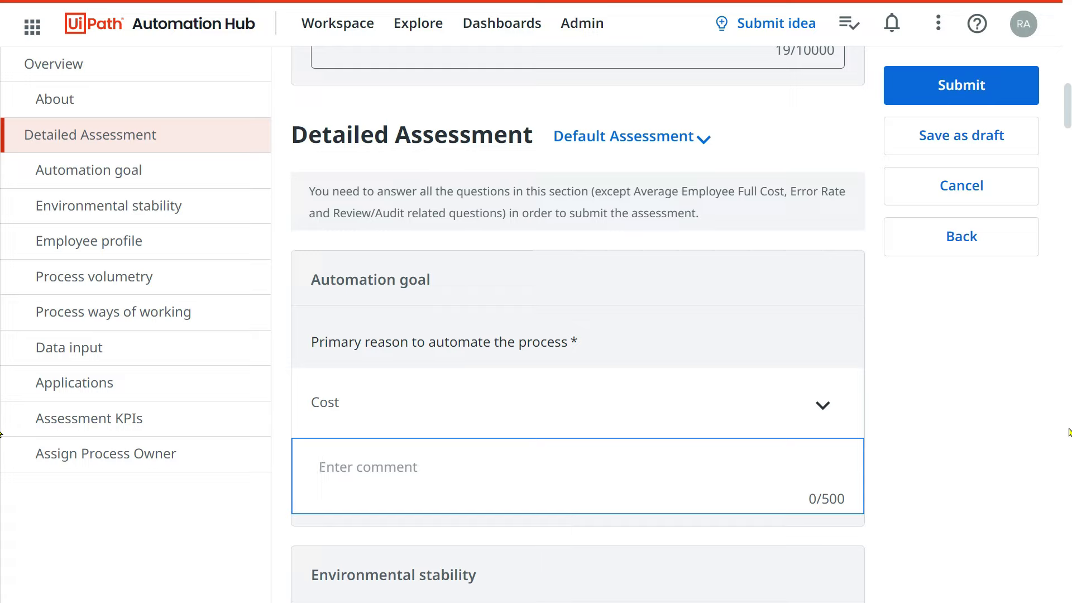
pyautogui.write('ann')
pyautogui.press('BackSpace')
pyautogui.press('BackSpace')
pyautogui.press('BackSpace')
pyautogui.write('A')
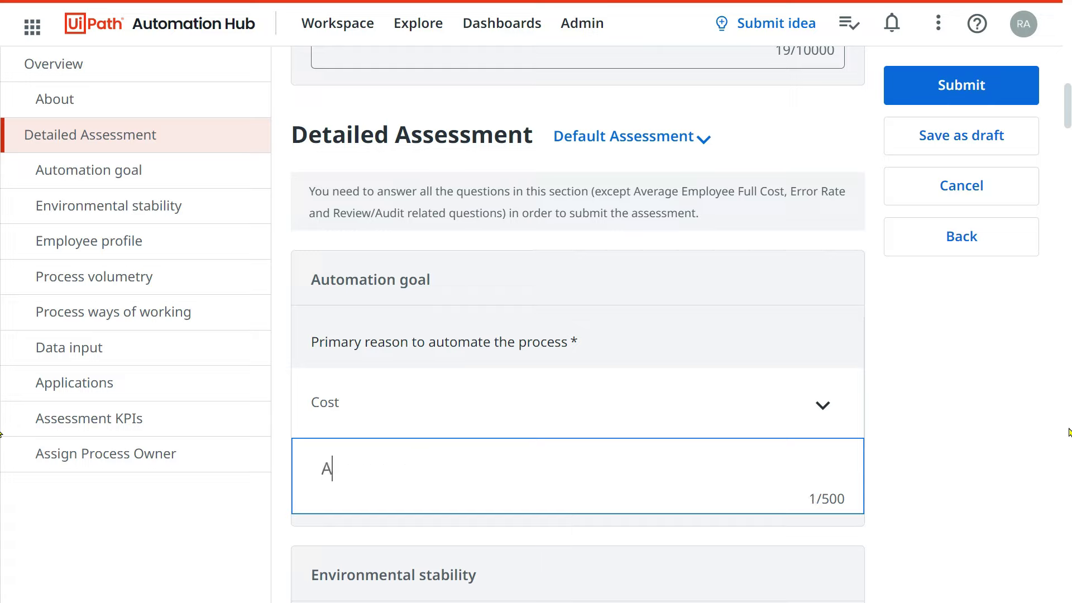
pyautogui.write('nnly we are pa')
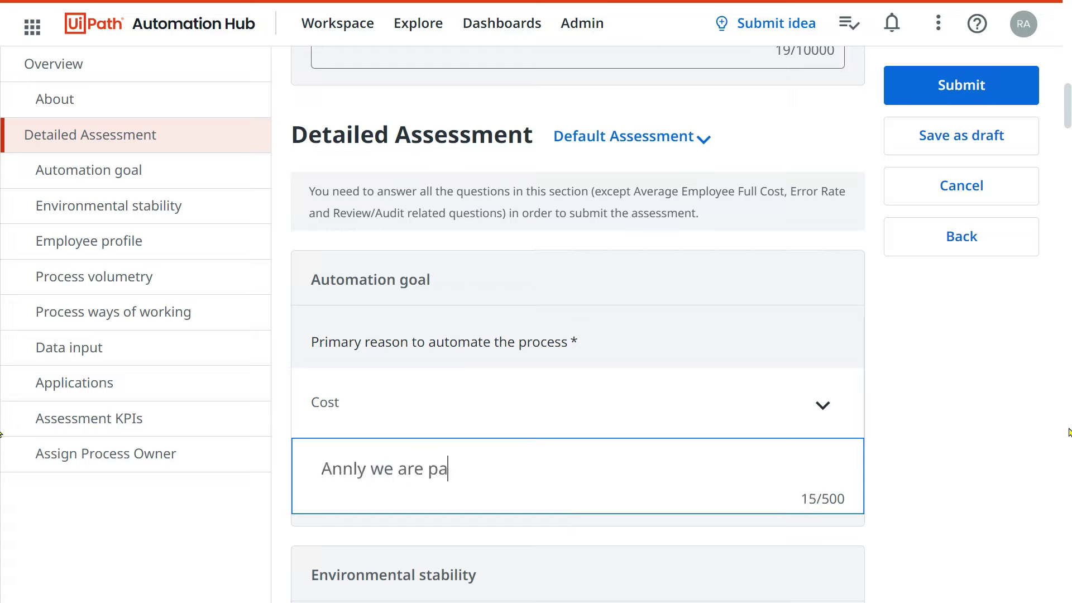
pyautogui.write('ying penalty and ')
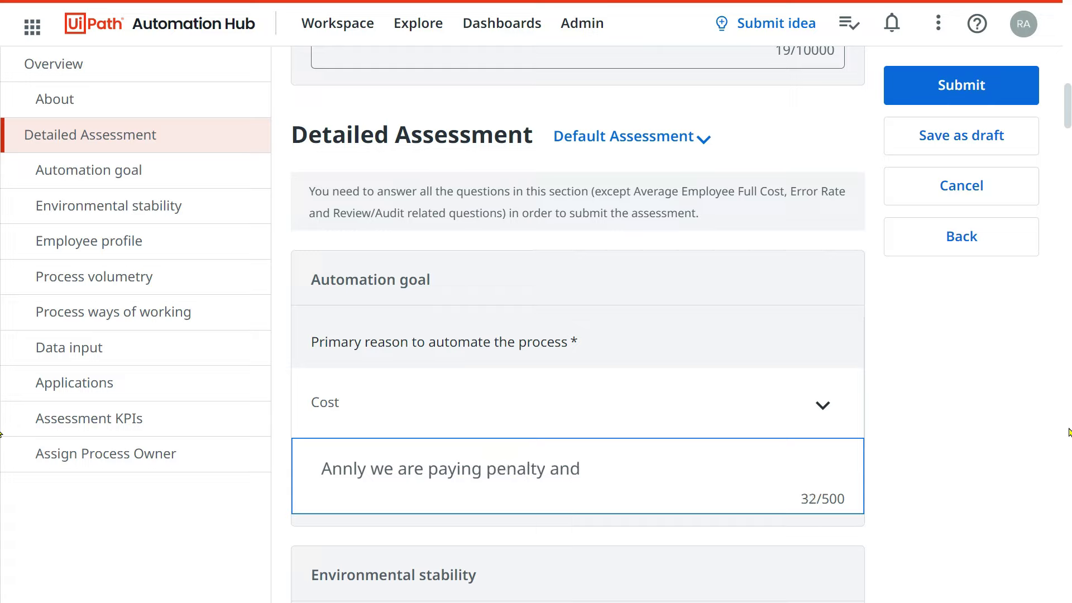
pyautogui.write('operation')
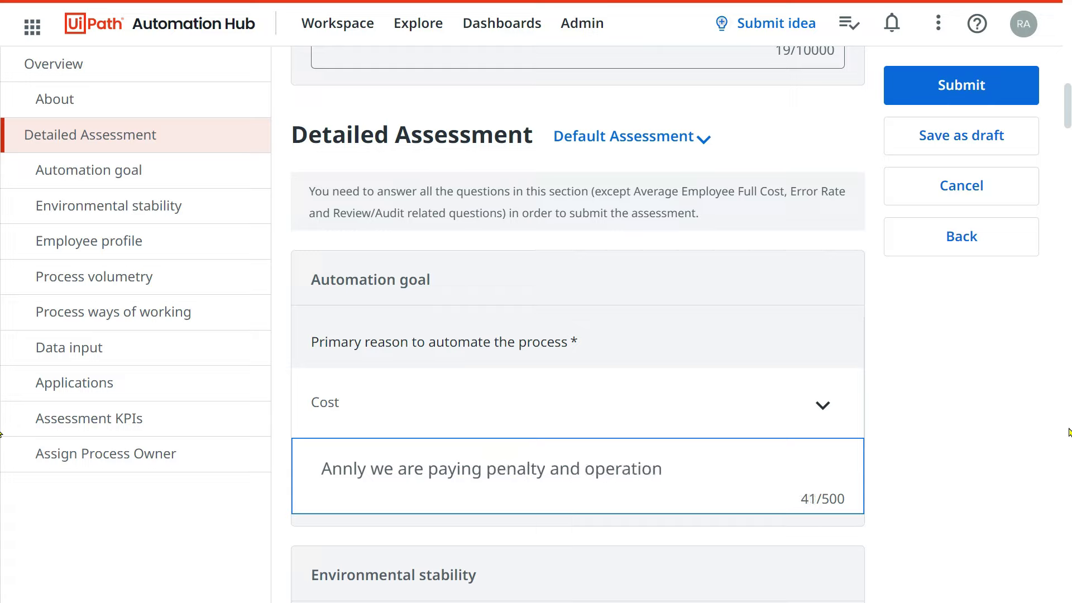
pyautogui.write('al cost')
# Remove the misspelled first word of the automation goal comment so that it reads "we are paying penalty and operational cost".
pyautogui.scroll(-3, 570, 460)
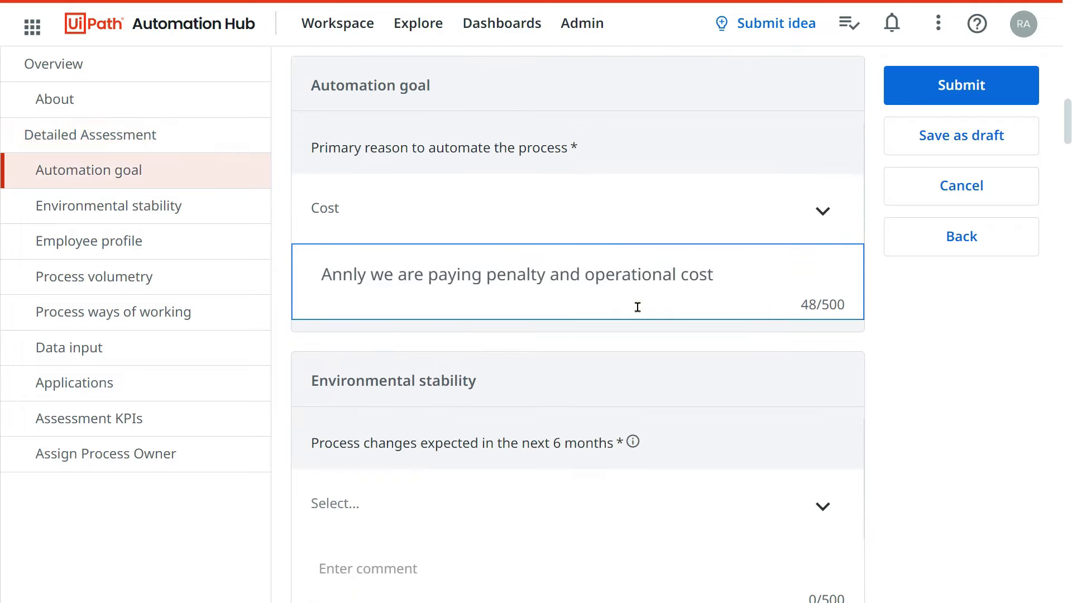
pyautogui.click(355, 273)
pyautogui.press('BackSpace')
pyautogui.press('BackSpace')
pyautogui.press('BackSpace')
pyautogui.write('nnuall')
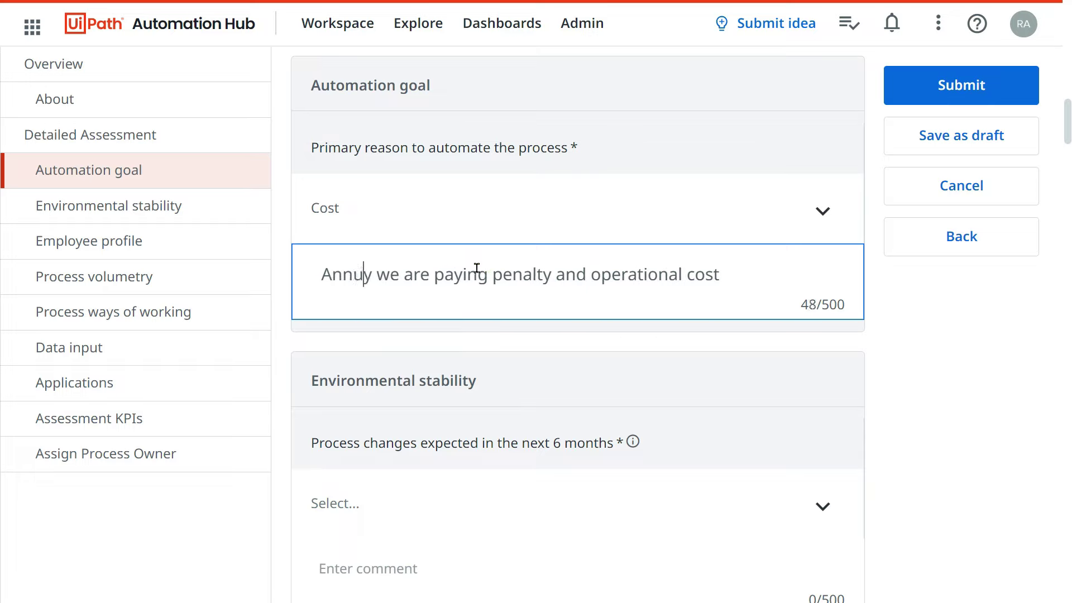
pyautogui.press('BackSpace')
pyautogui.press('BackSpace')
pyautogui.press('BackSpace')
pyautogui.press('BackSpace')
pyautogui.press('BackSpace')
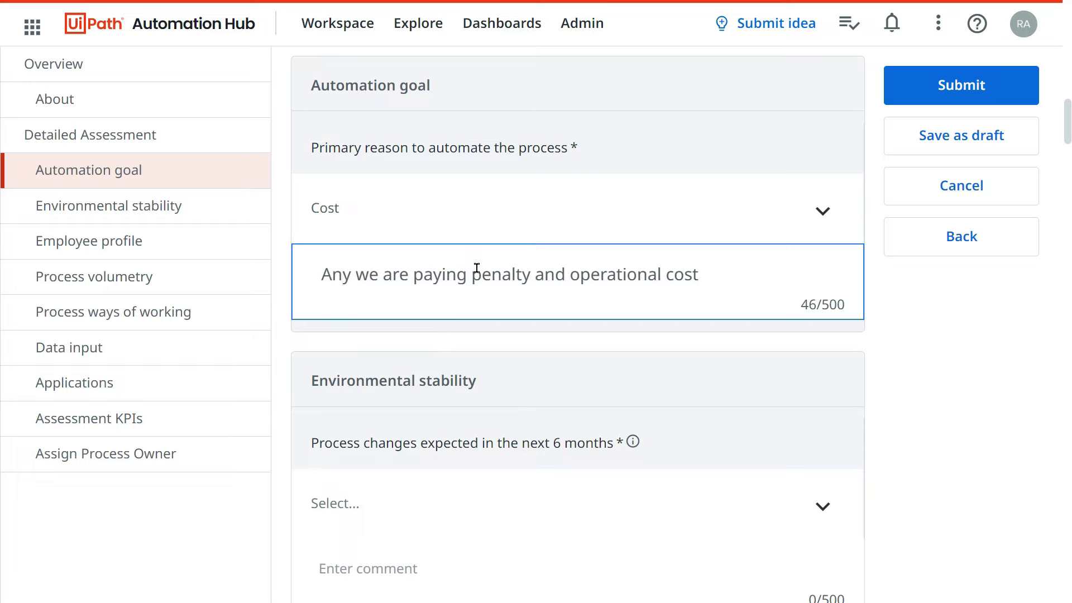
pyautogui.doubleClick(352, 274)
pyautogui.press('BackSpace')
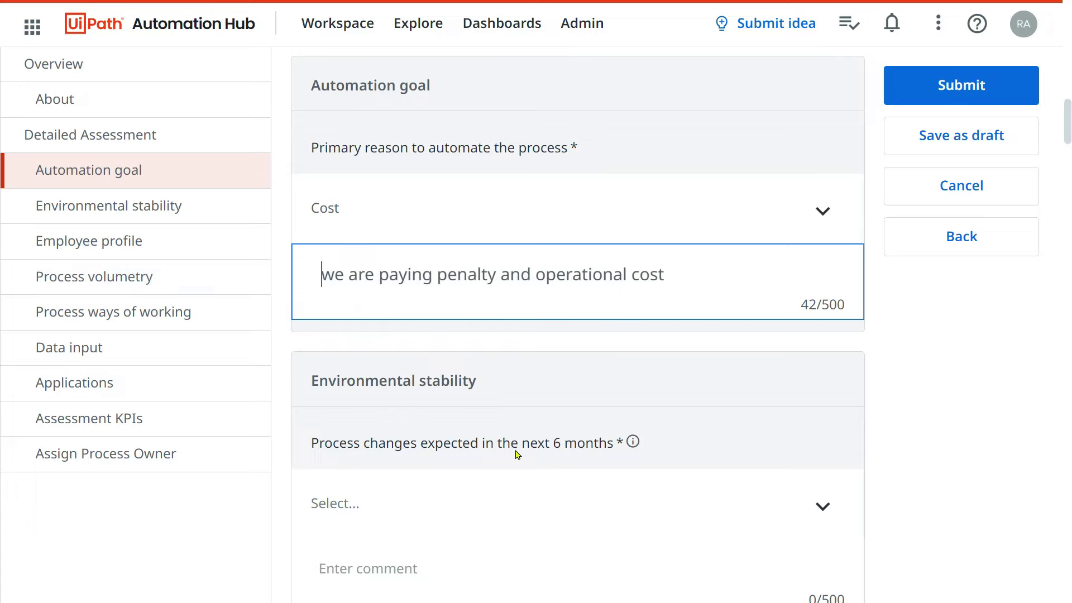
# For the next 6 months, set process changes to No change expected and applications changes to Minor change expected.
pyautogui.scroll(-2, 501, 414)
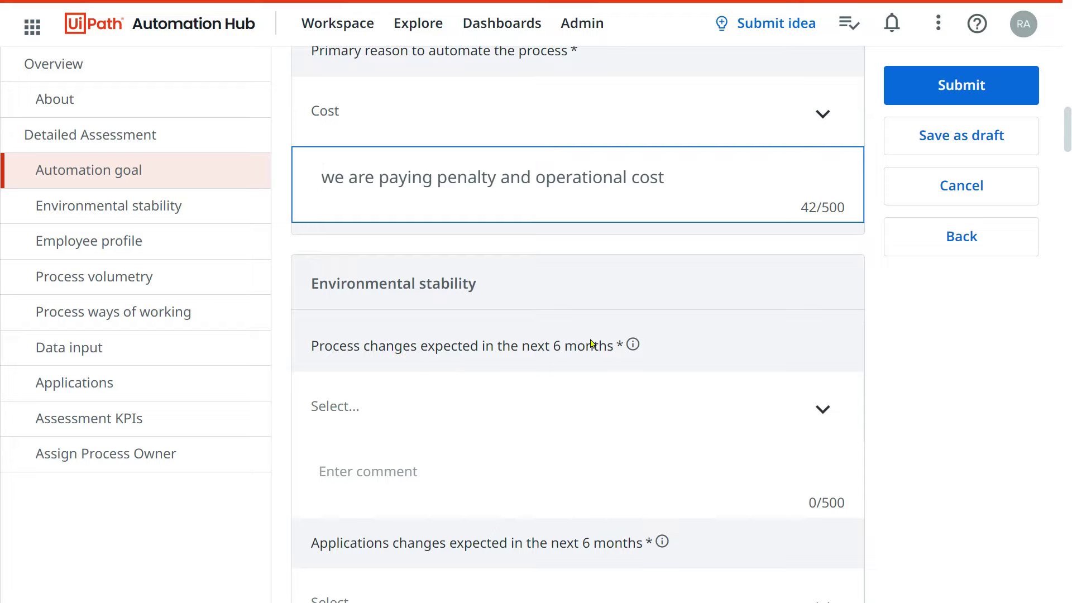
pyautogui.scroll(-2, 653, 357)
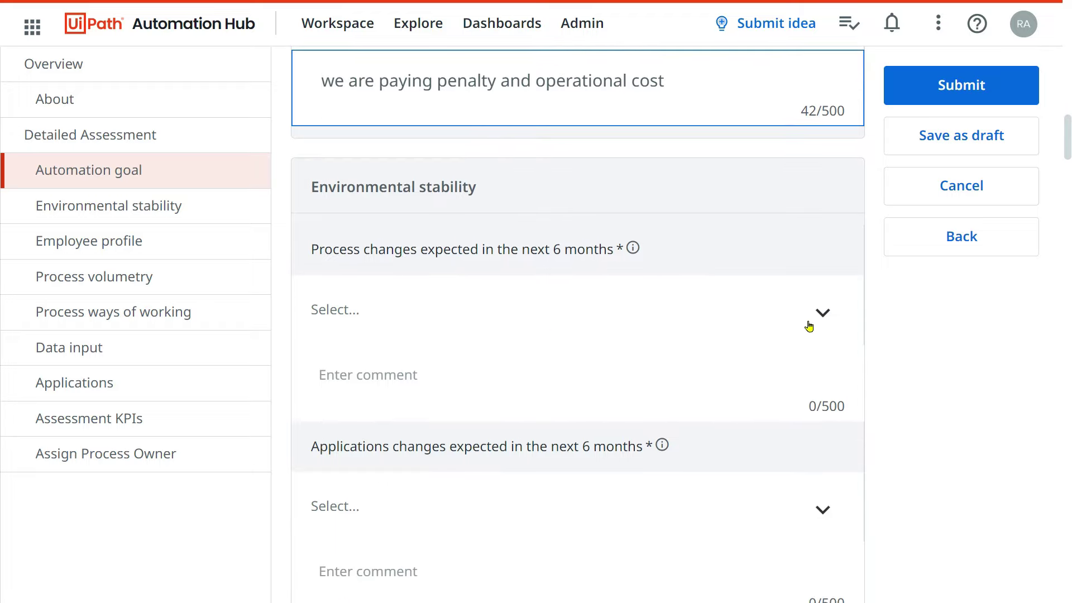
pyautogui.scroll(1, 522, 338)
pyautogui.scroll(1, 557, 411)
pyautogui.hotkey('ctrl', '-')
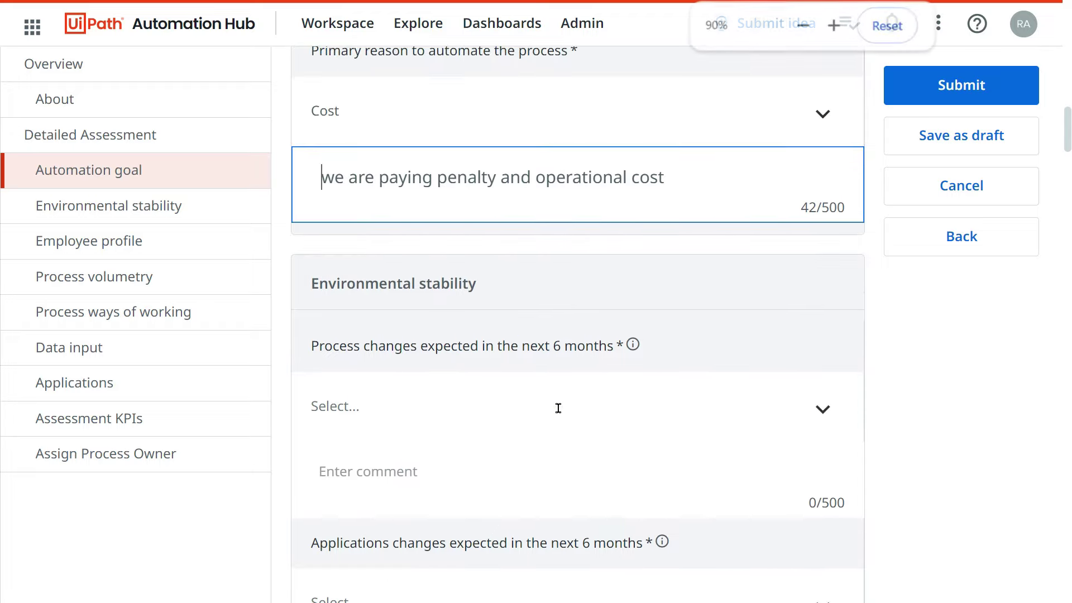
pyautogui.scroll(10, 641, 353)
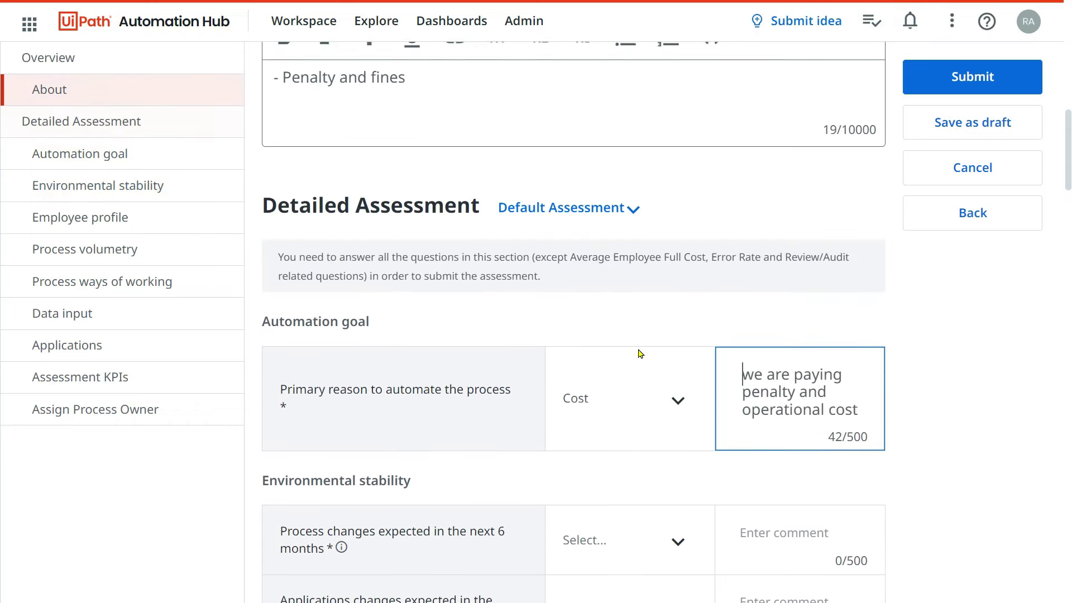
pyautogui.scroll(-5, 641, 353)
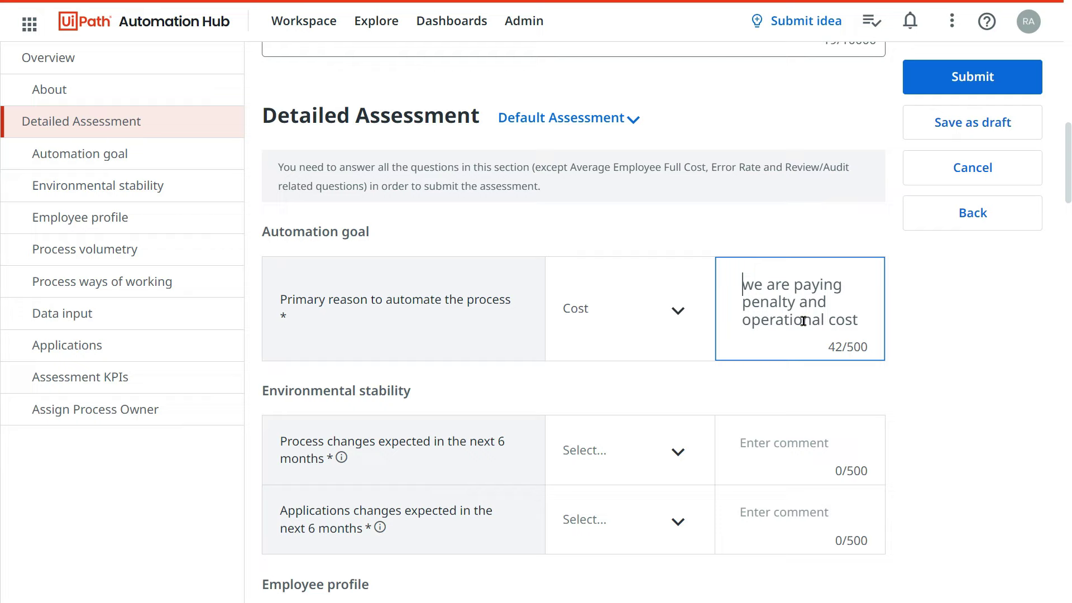
pyautogui.scroll(-2, 341, 358)
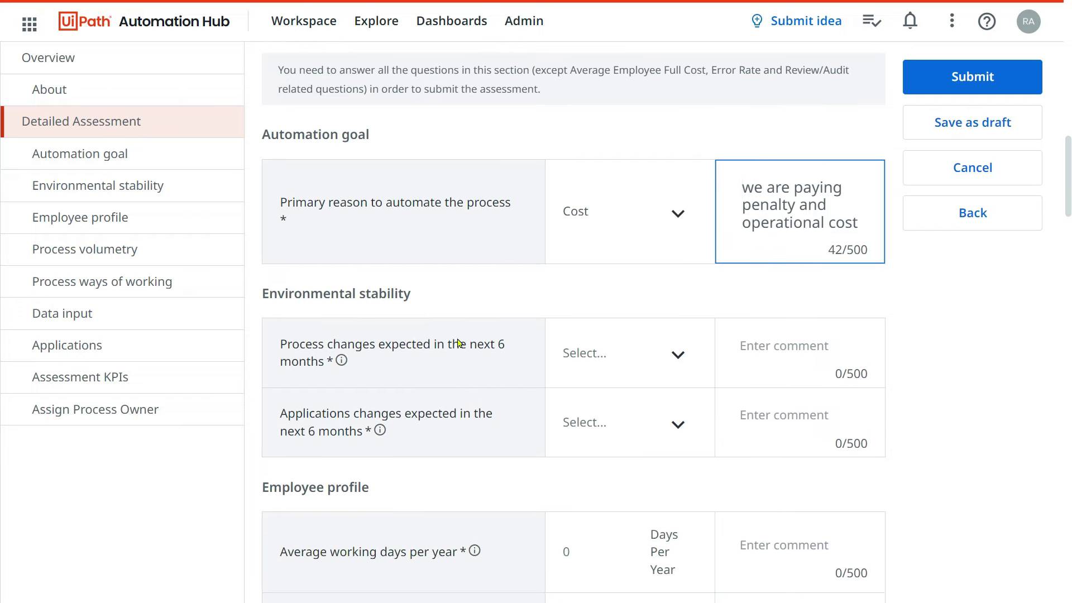
pyautogui.scroll(-2, 385, 377)
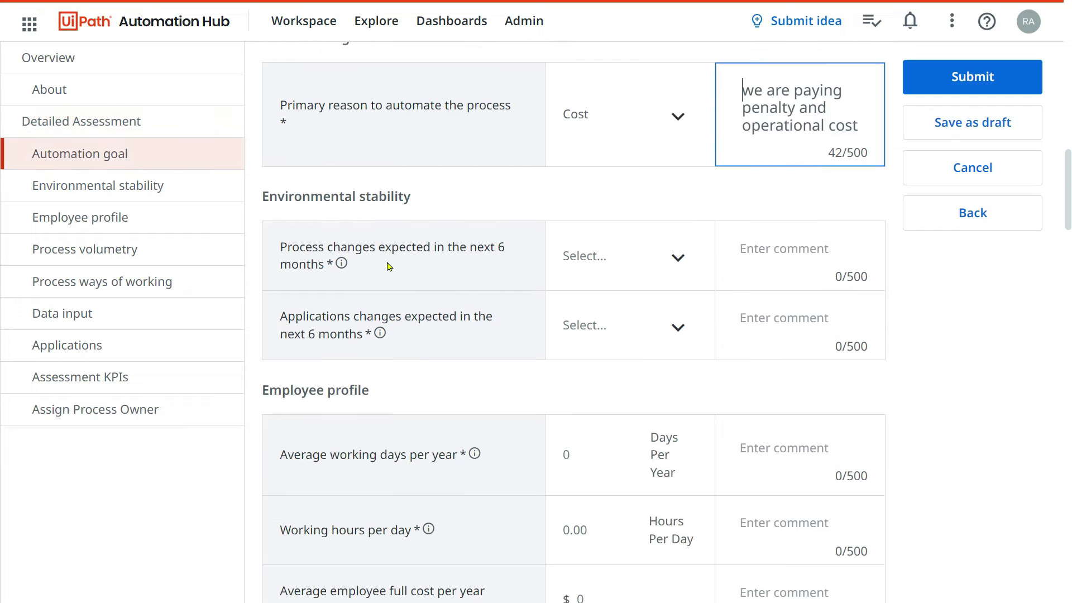
pyautogui.click(685, 266)
pyautogui.click(599, 314)
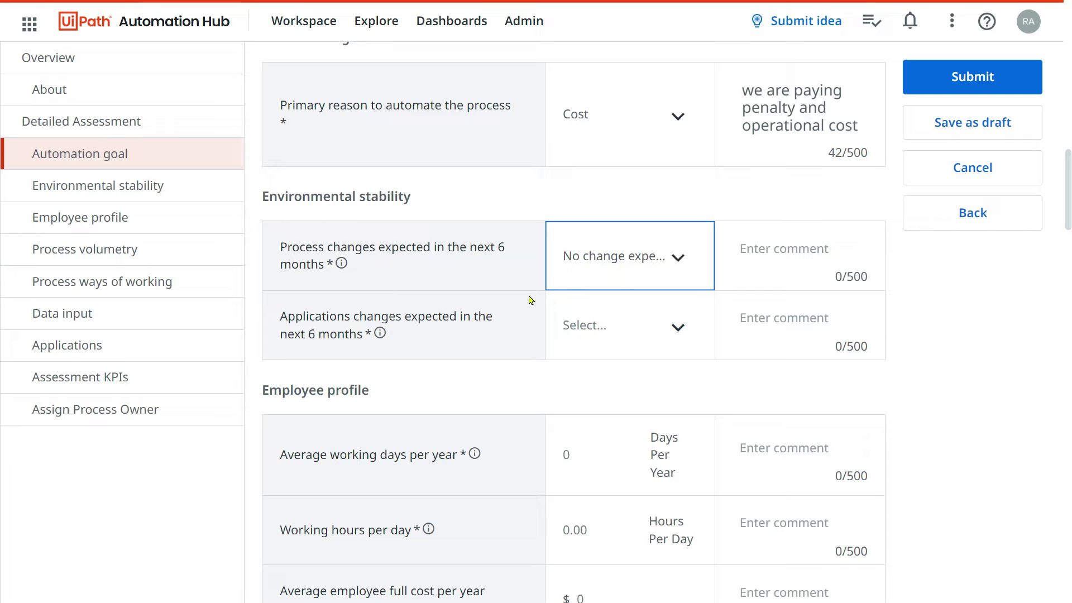
pyautogui.click(673, 337)
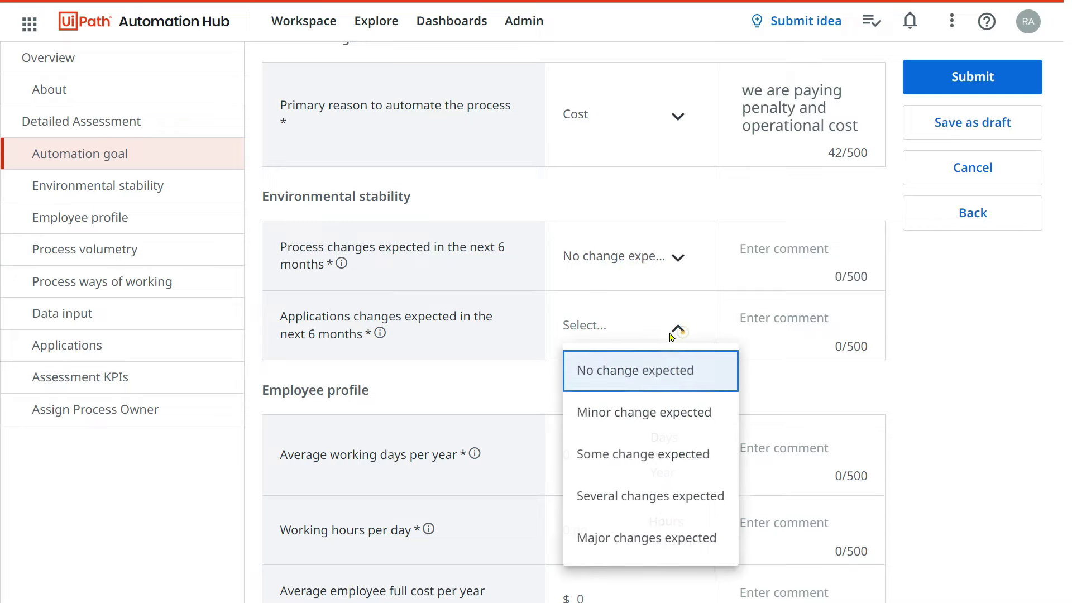
pyautogui.click(616, 415)
# Add the comment "Outlook version might get upgraded" to the expected applications changes.
pyautogui.click(766, 314)
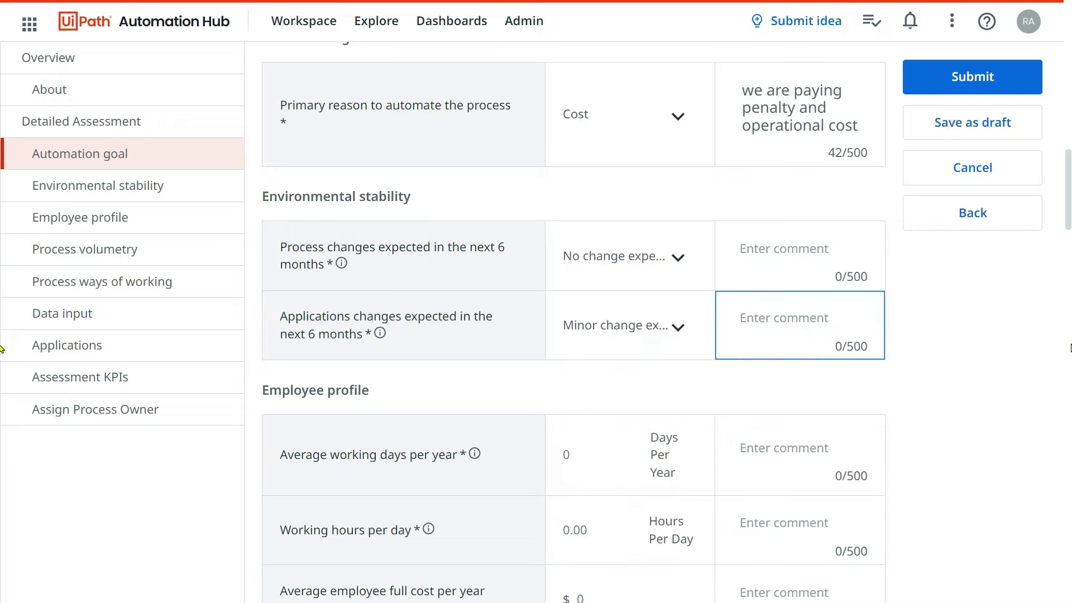
pyautogui.write('Outlook')
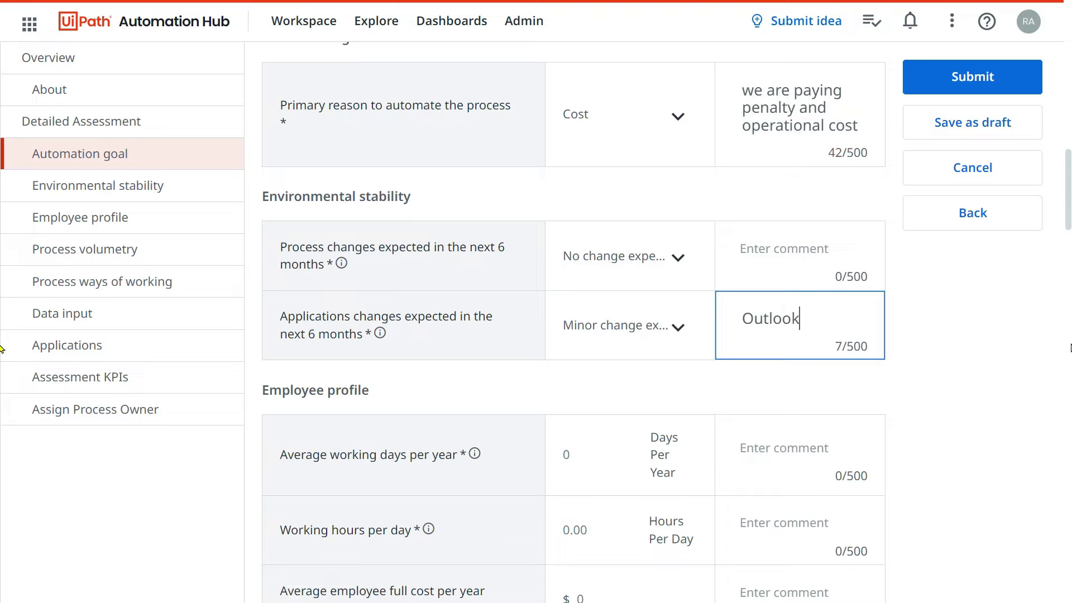
pyautogui.write(' version might ')
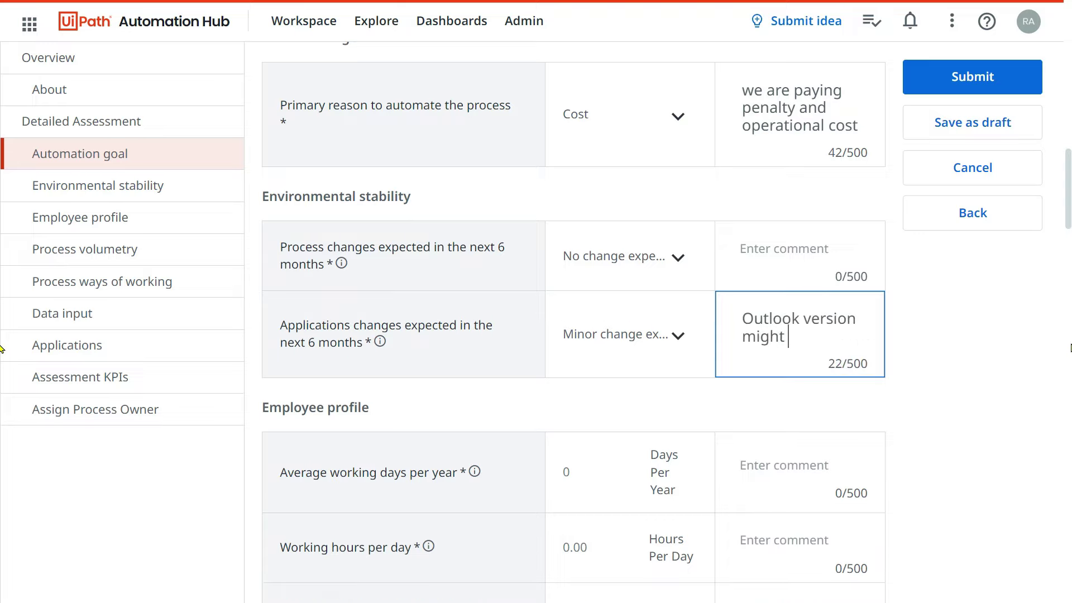
pyautogui.write('get upgraded')
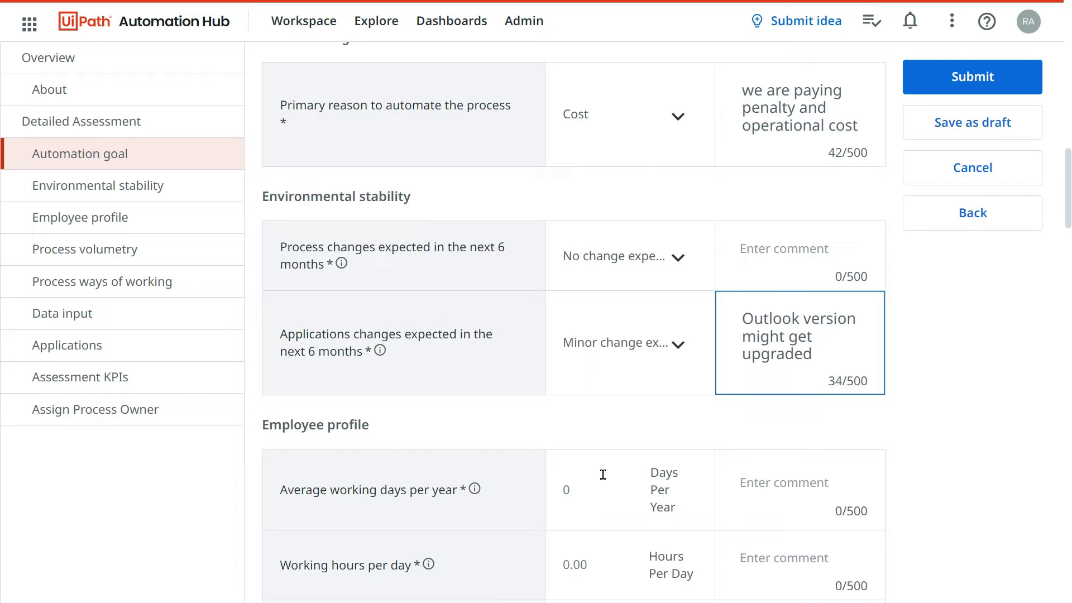
# Replace "might" with "will" in the comment on the expected applications changes.
pyautogui.scroll(-3, 603, 475)
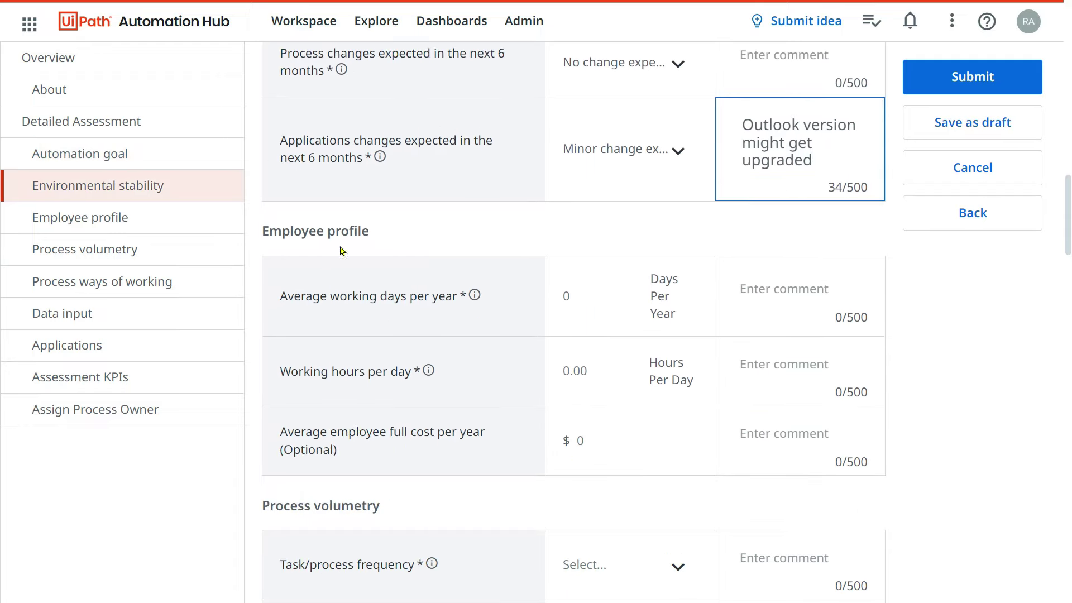
pyautogui.doubleClick(763, 144)
pyautogui.write('w')
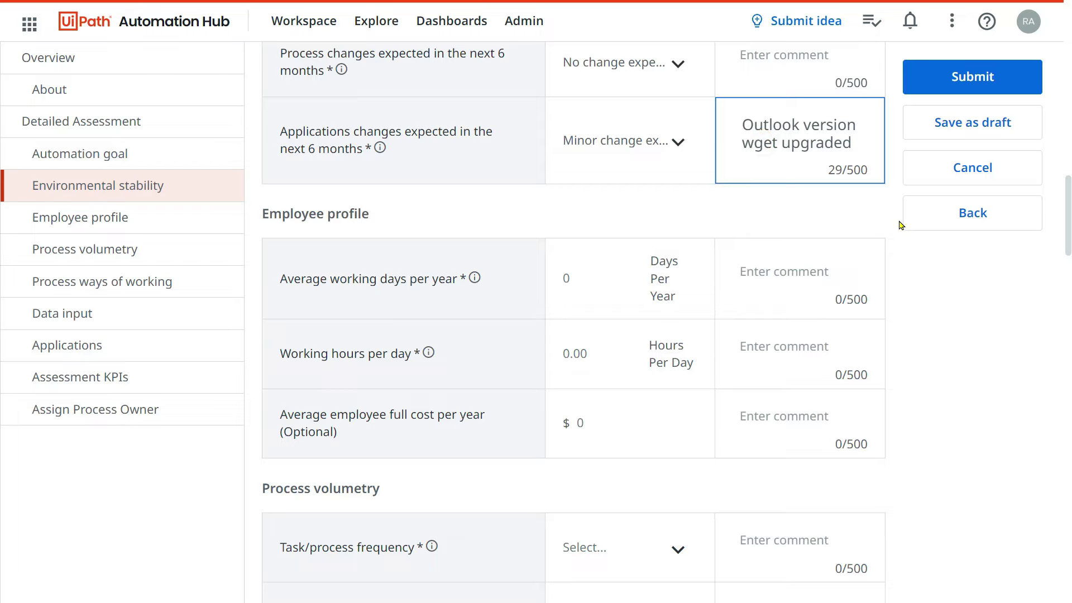
pyautogui.write('ill')
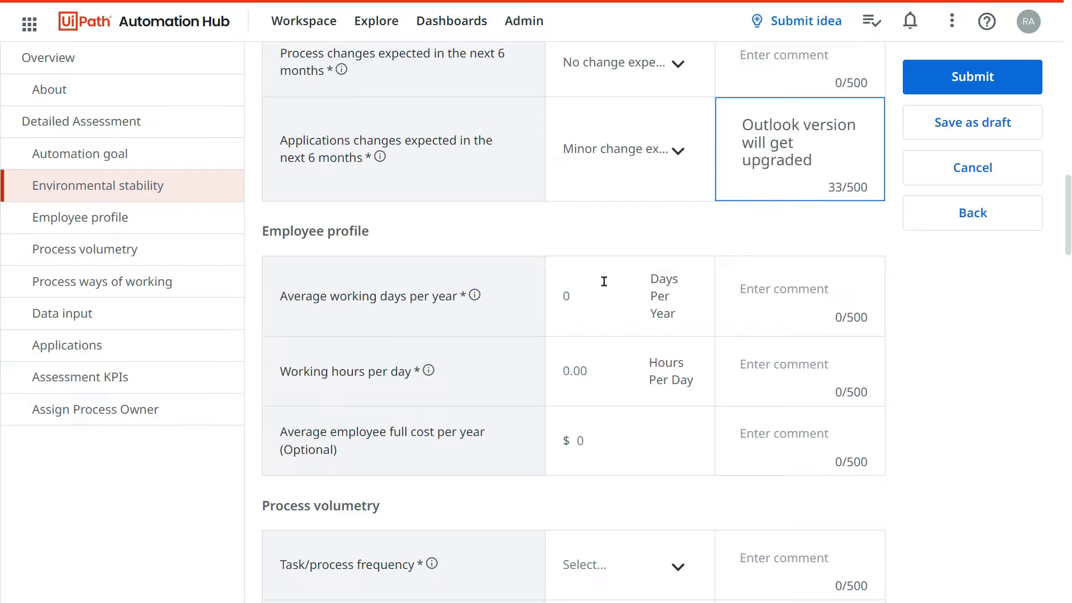
# Set the average working days per year in the employee profile to 250.
pyautogui.click(589, 300)
pyautogui.write('25')
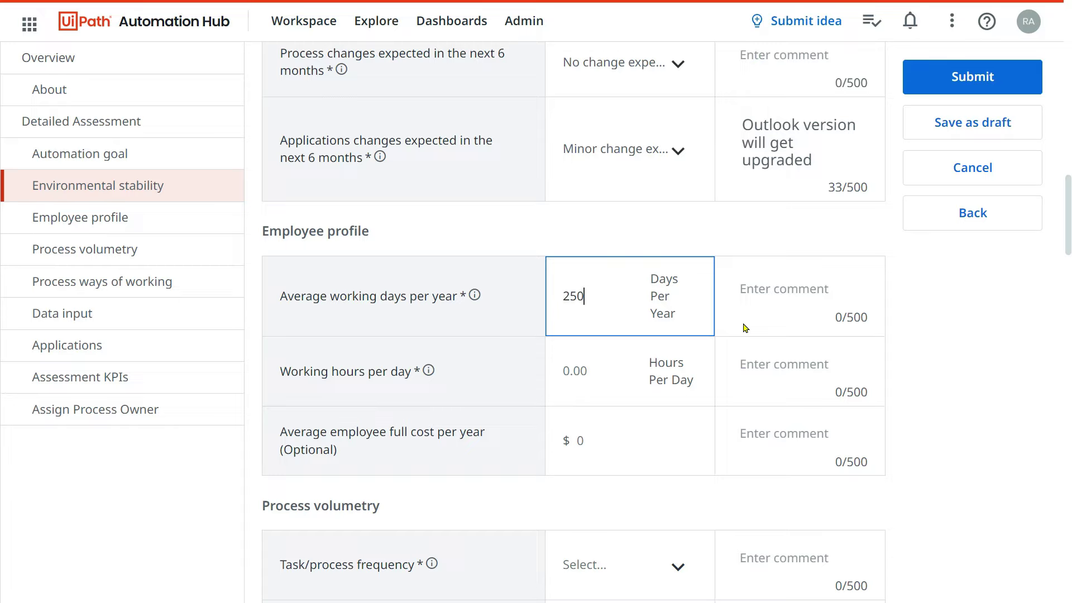
# Set the employee profile's average working days per year to 250 and the working hours per day to 8.
pyautogui.write('0')
pyautogui.click(913, 349)
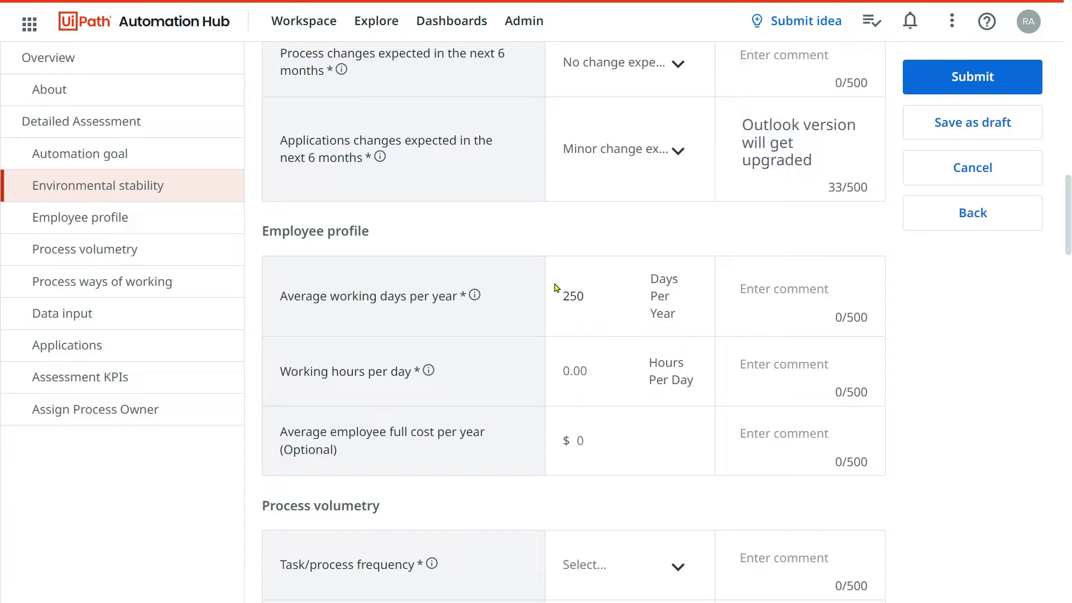
pyautogui.scroll(-2, 570, 328)
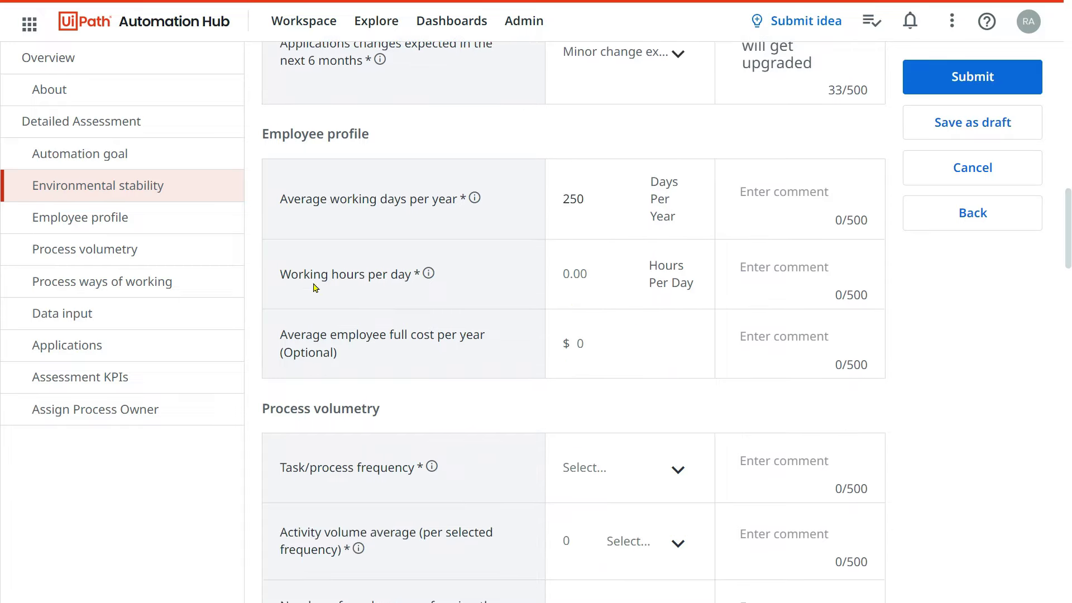
pyautogui.click(583, 270)
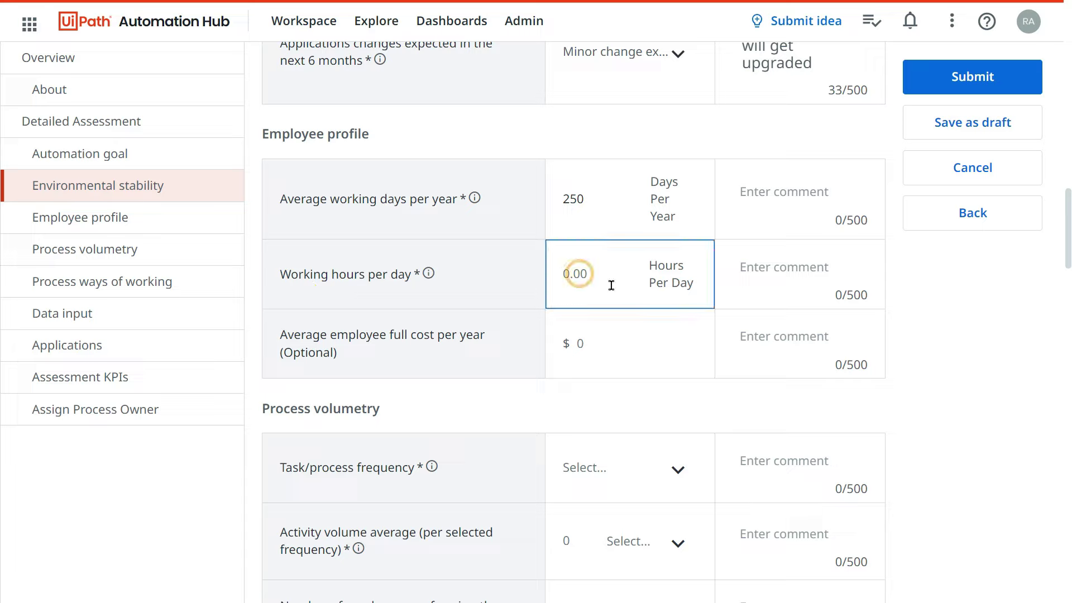
pyautogui.write('8')
pyautogui.click(399, 353)
# Set the average employee full cost per year in the employee profile to $40000.
pyautogui.click(586, 347)
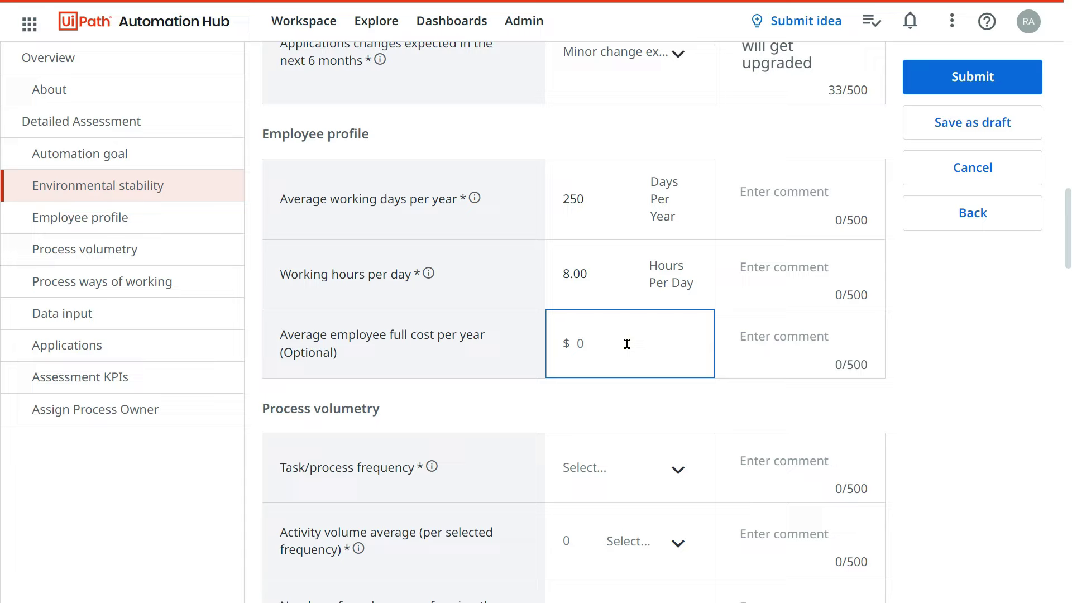
pyautogui.write('0000')
pyautogui.click(692, 397)
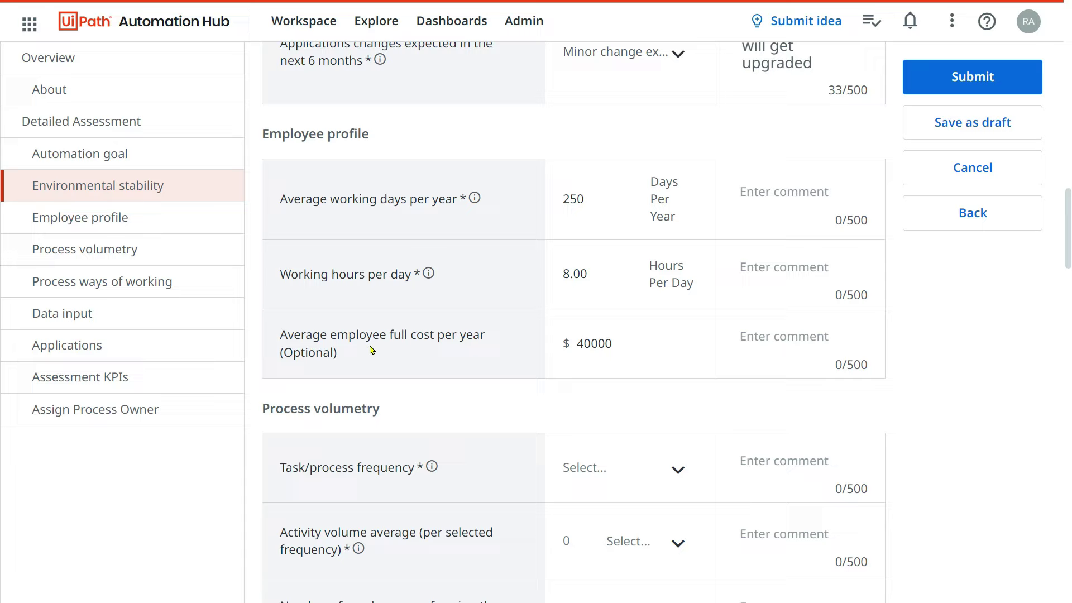
# Change the average employee full cost per year to $15000.
pyautogui.doubleClick(618, 348)
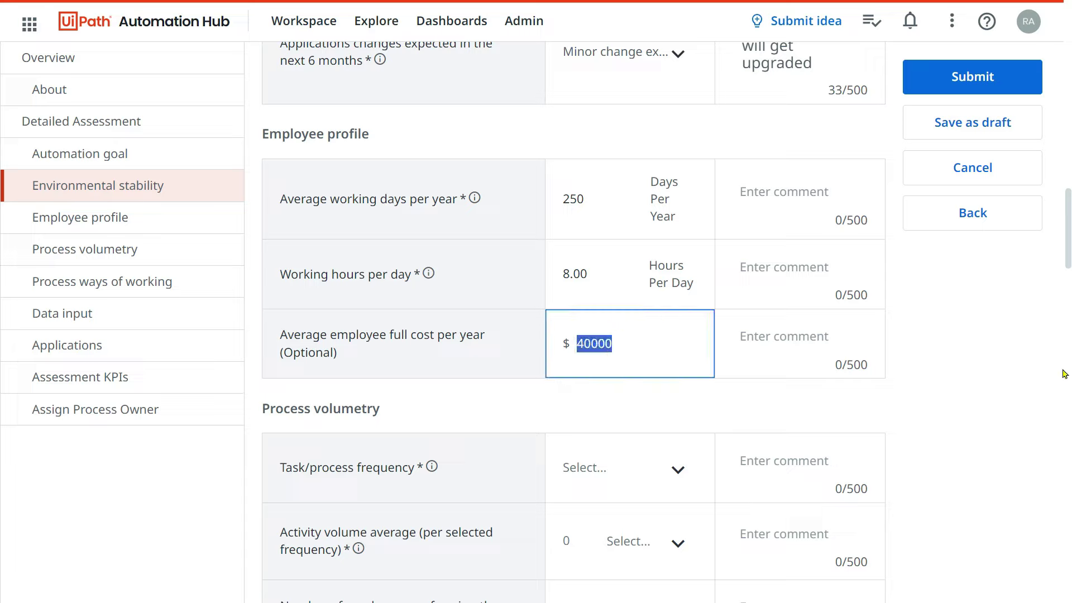
pyautogui.write('1500')
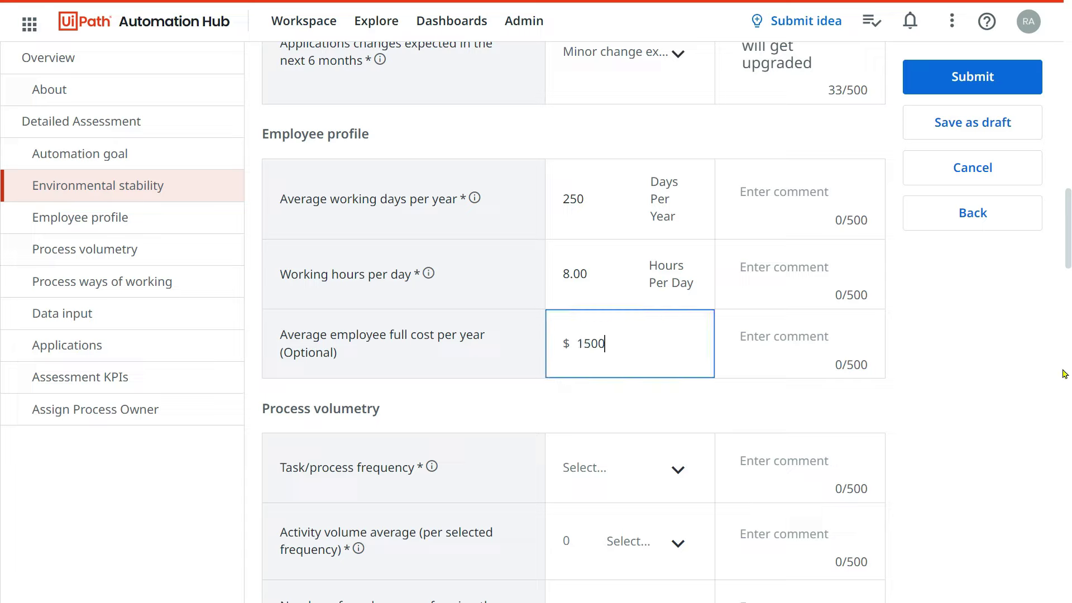
pyautogui.write('0')
pyautogui.click(811, 411)
pyautogui.scroll(-2, 661, 335)
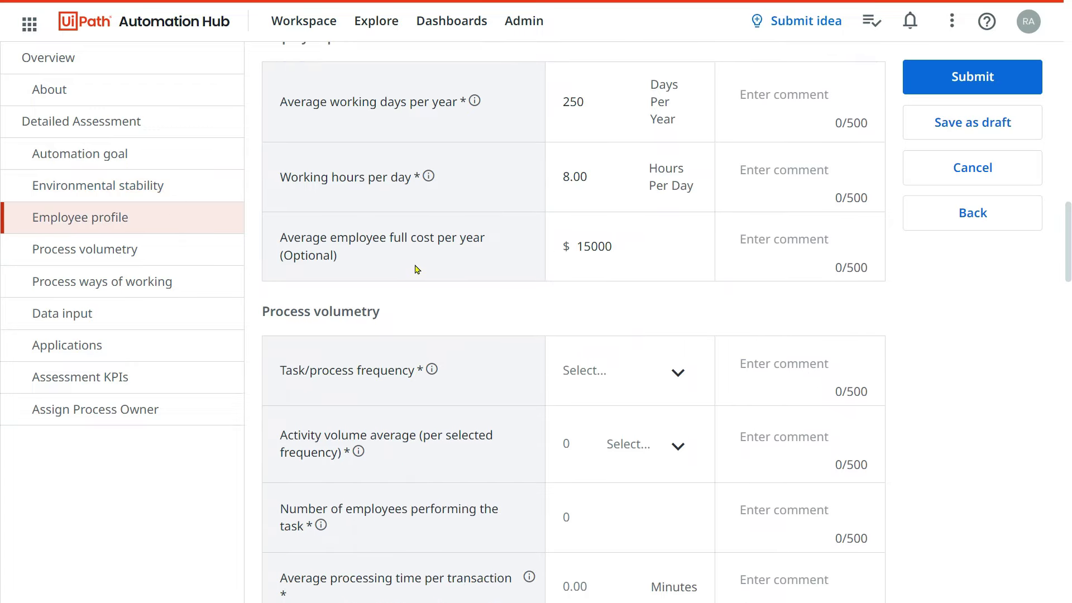
# Restore the average employee full cost per year to $40000.
pyautogui.doubleClick(614, 235)
pyautogui.write('4')
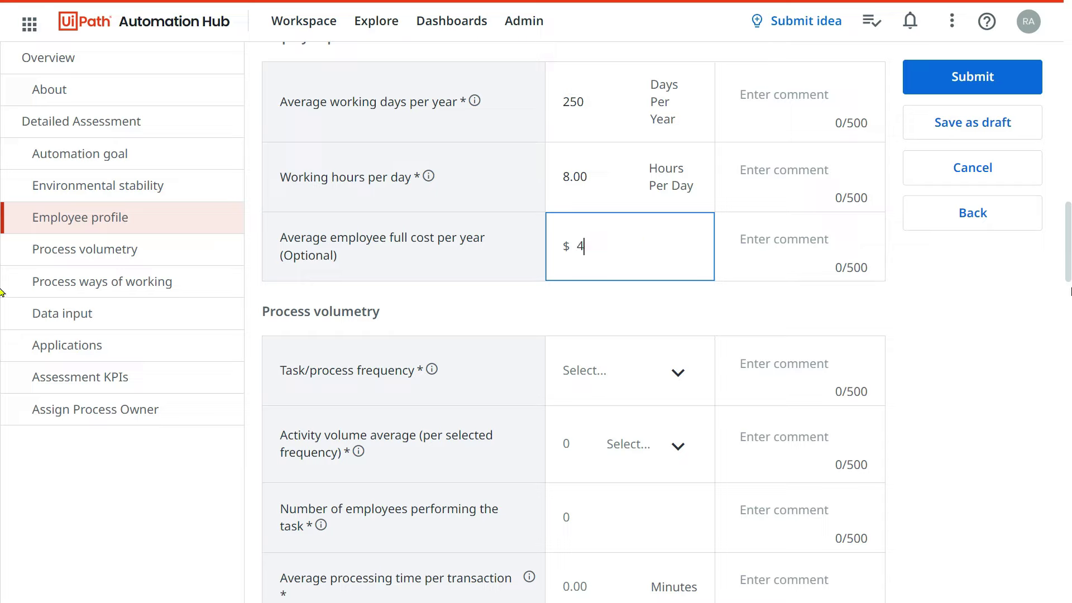
pyautogui.write('0000')
pyautogui.click(720, 305)
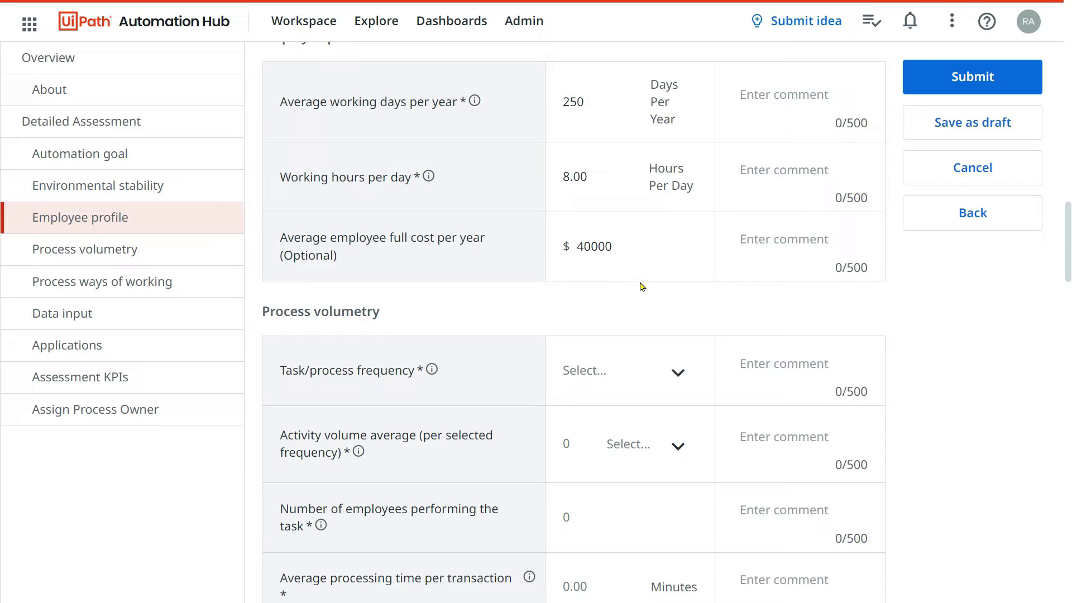
# Review the Detailed Assessment answers for the automation goal, environmental stability and employee profile sections.
pyautogui.scroll(-2, 406, 384)
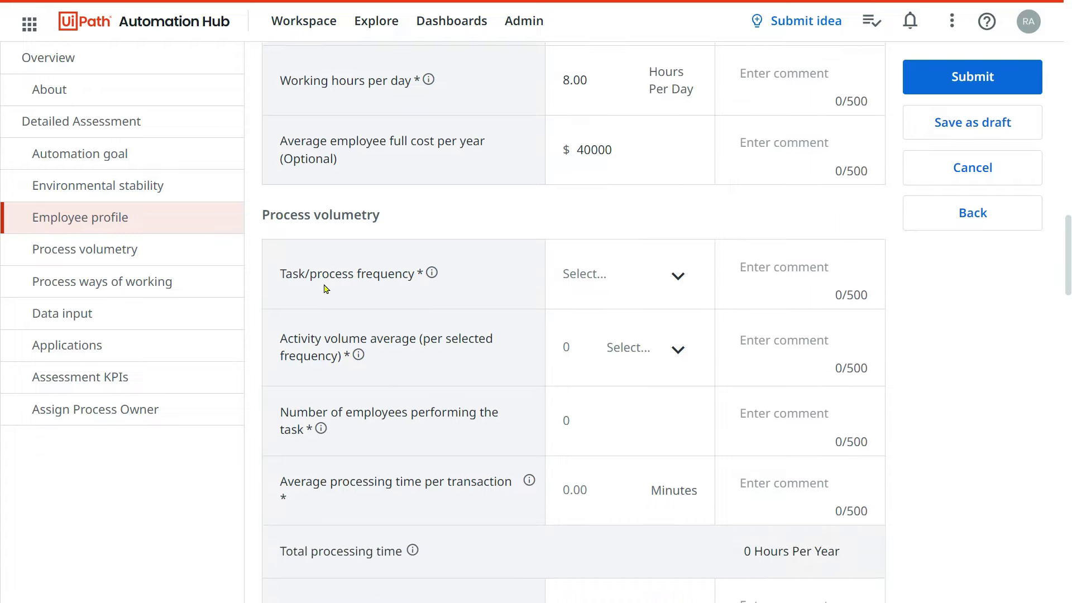
pyautogui.click(107, 162)
pyautogui.click(133, 125)
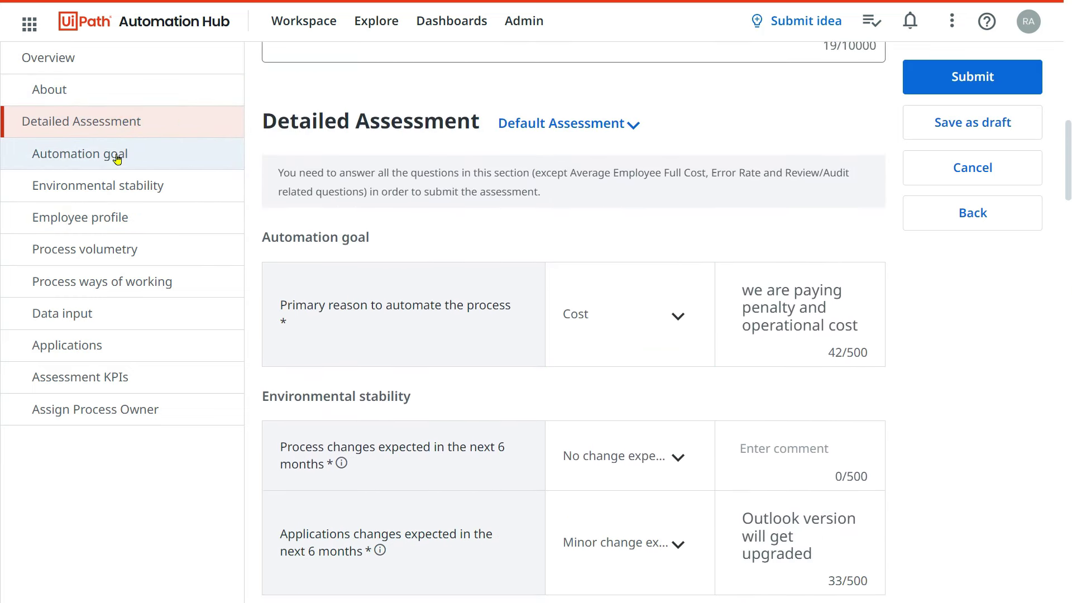
pyautogui.scroll(-2, 701, 360)
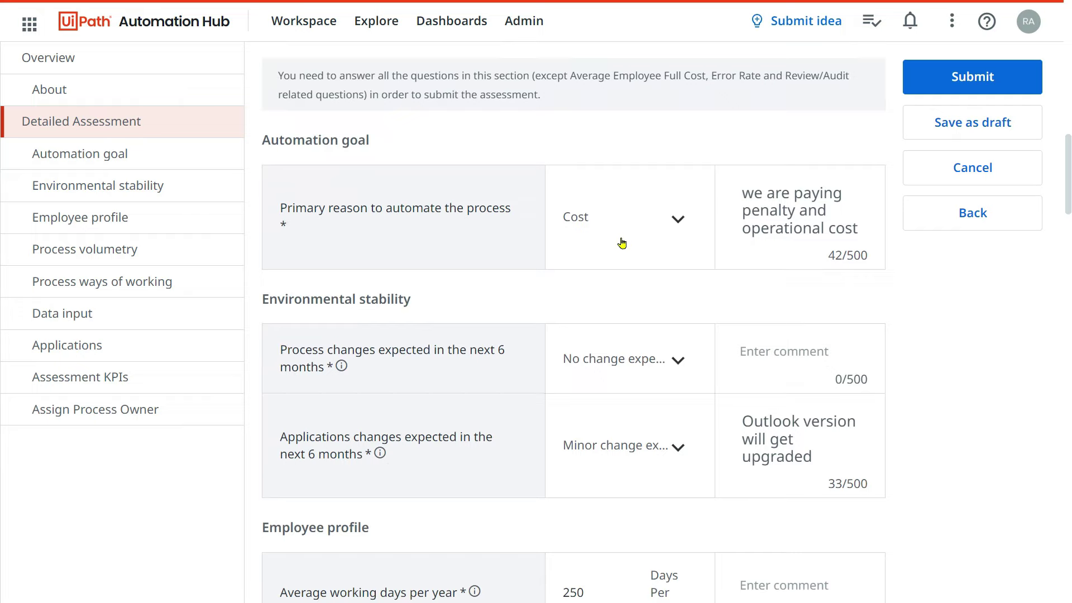
pyautogui.click(98, 156)
pyautogui.click(103, 191)
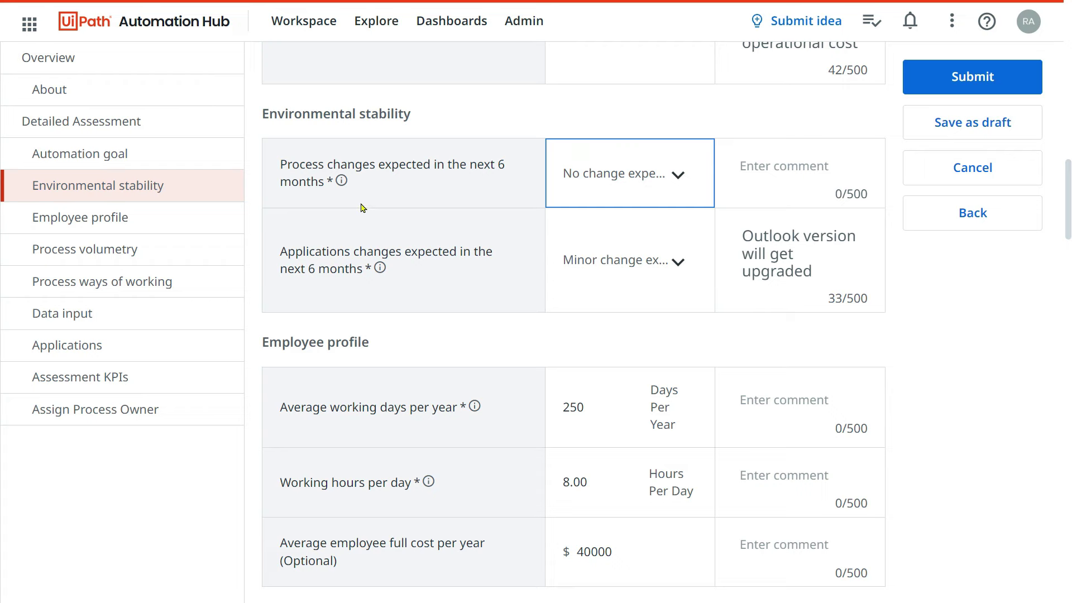
pyautogui.scroll(3, 464, 241)
pyautogui.scroll(-3, 485, 232)
pyautogui.click(147, 220)
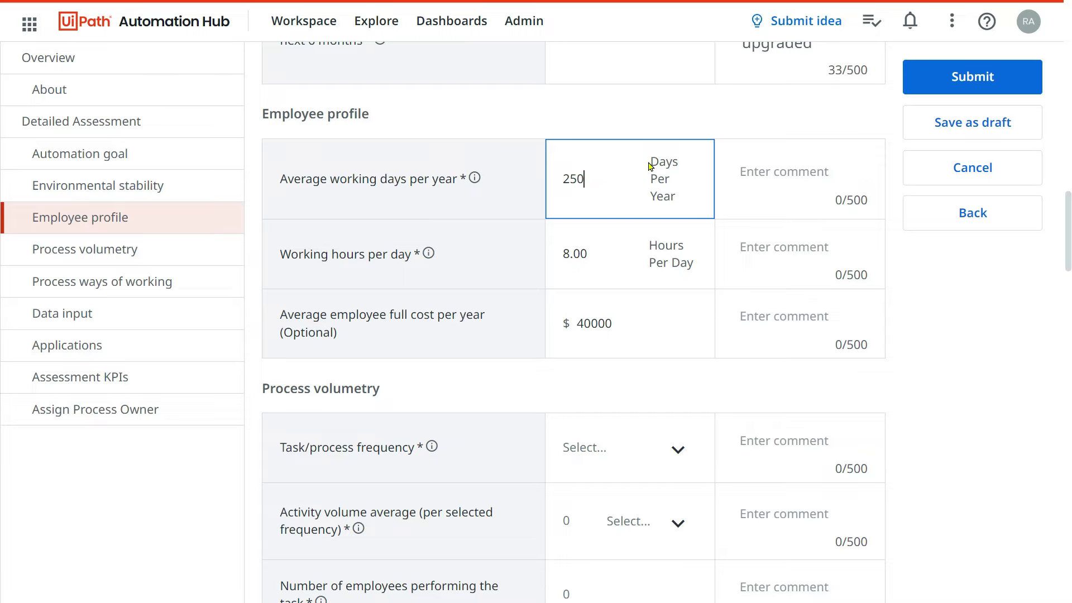
# In the process volumetry, set the task frequency to Daily and the average activity volume to 100 Per Company.
pyautogui.click(103, 261)
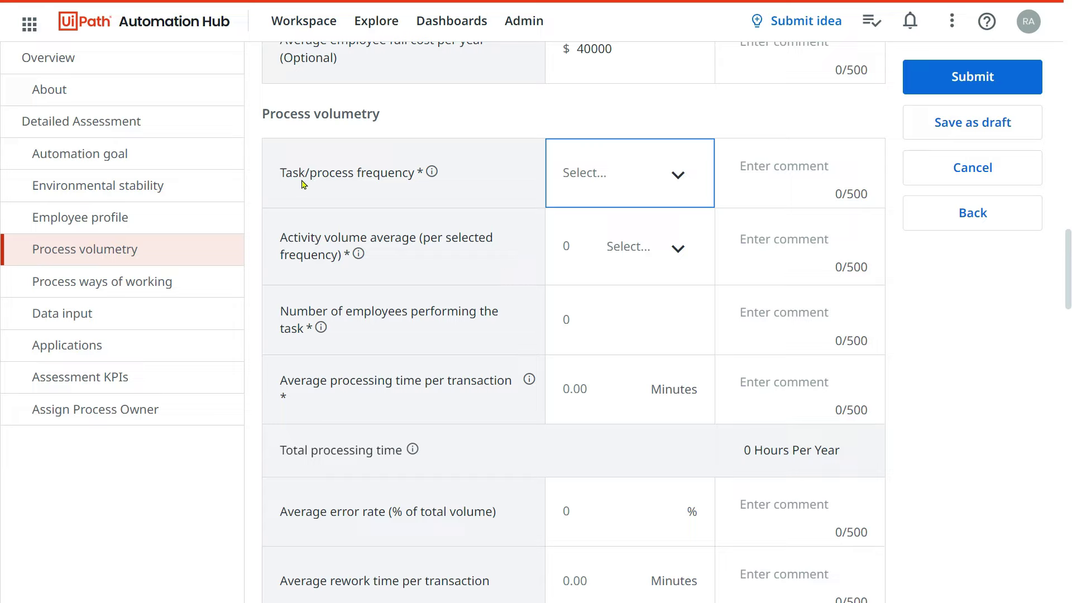
pyautogui.click(676, 176)
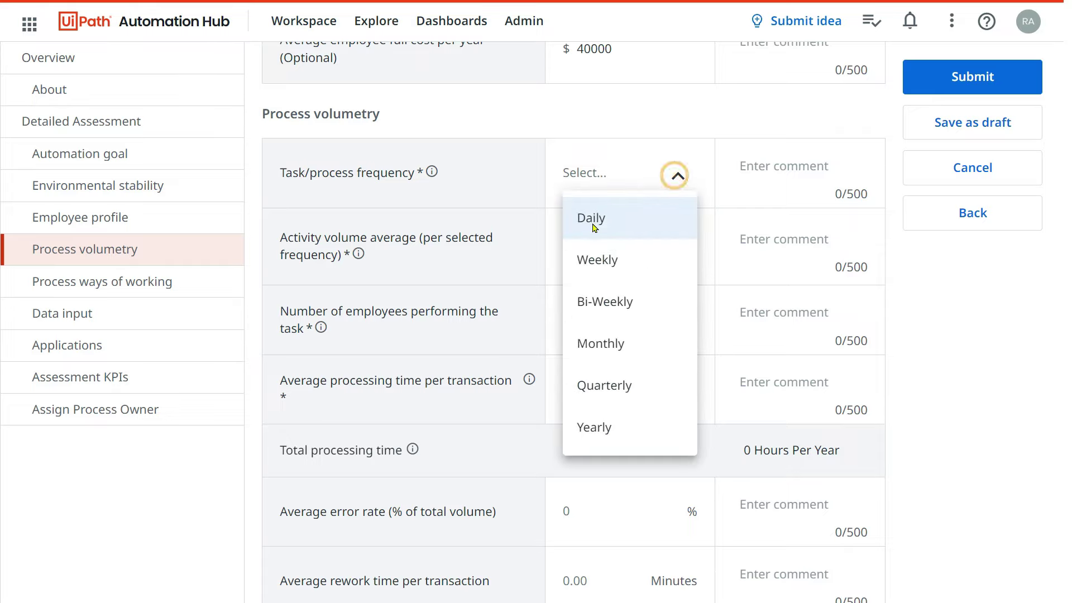
pyautogui.click(593, 222)
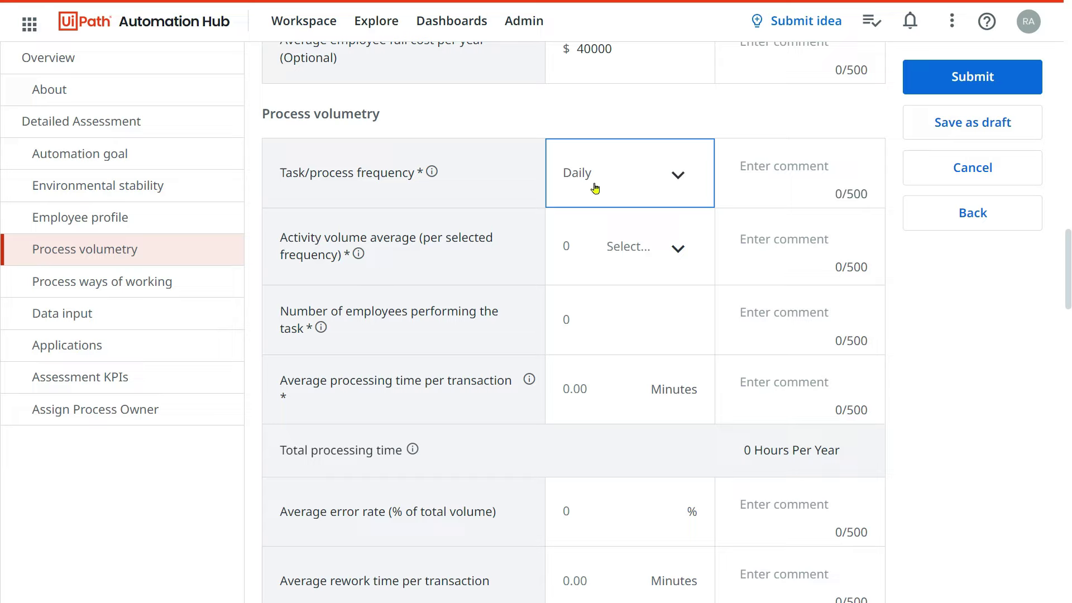
pyautogui.click(570, 248)
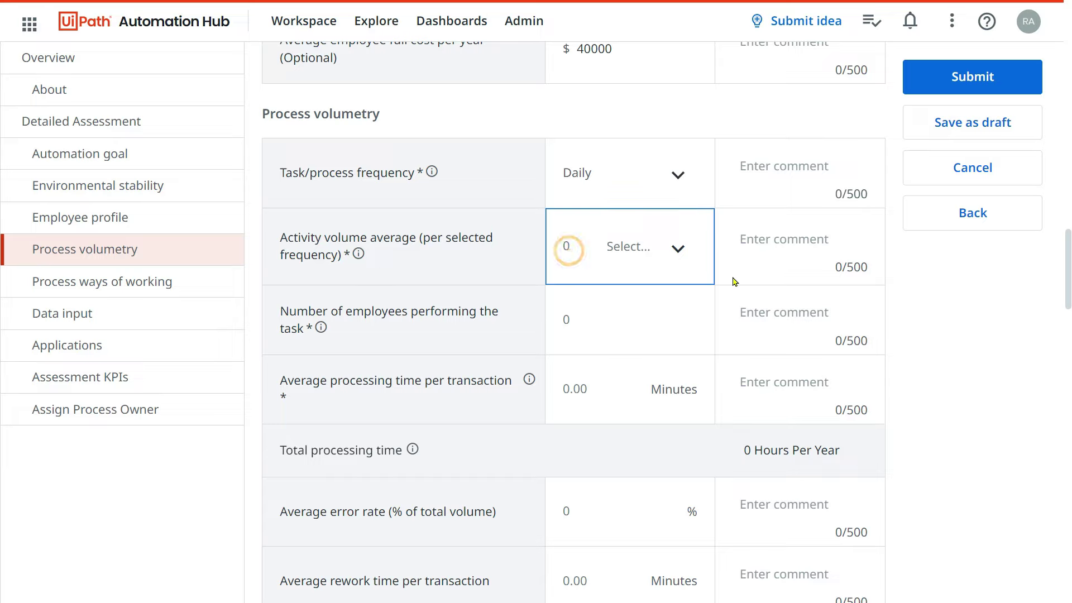
pyautogui.write('100')
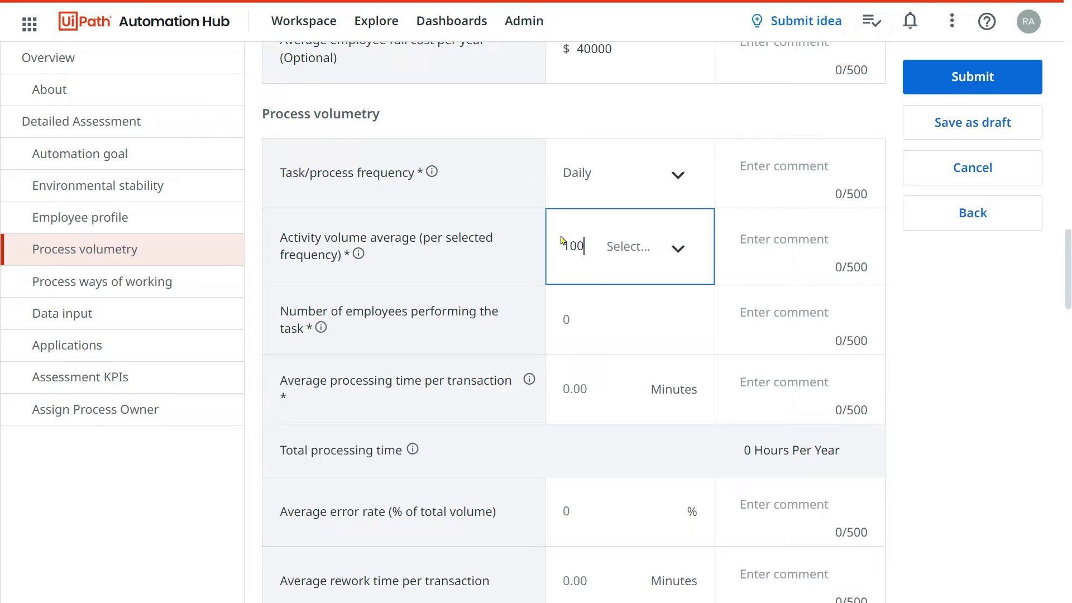
pyautogui.click(477, 280)
pyautogui.click(678, 248)
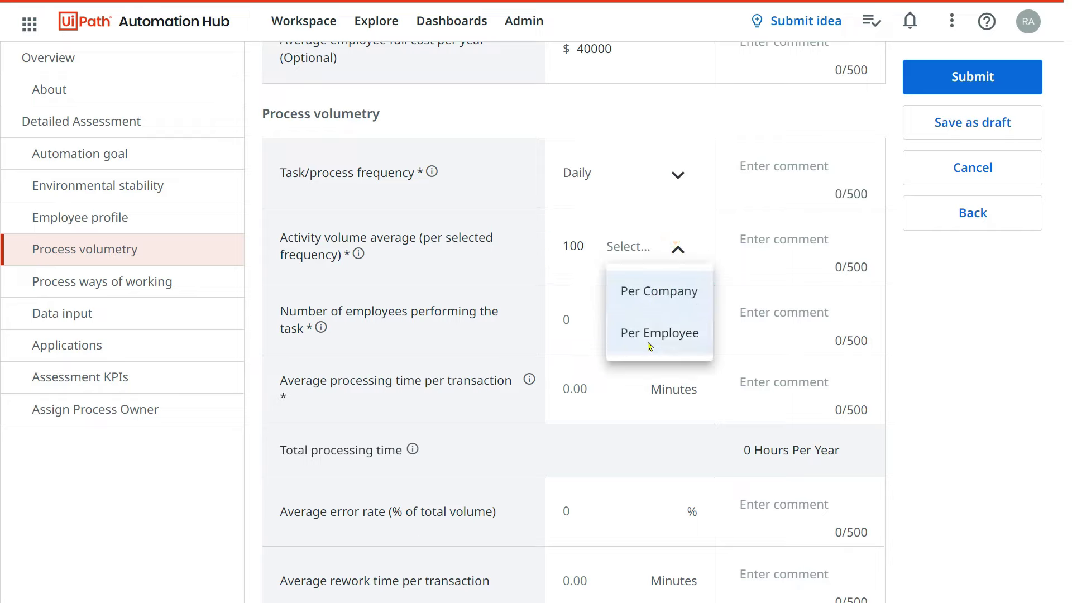
pyautogui.click(667, 296)
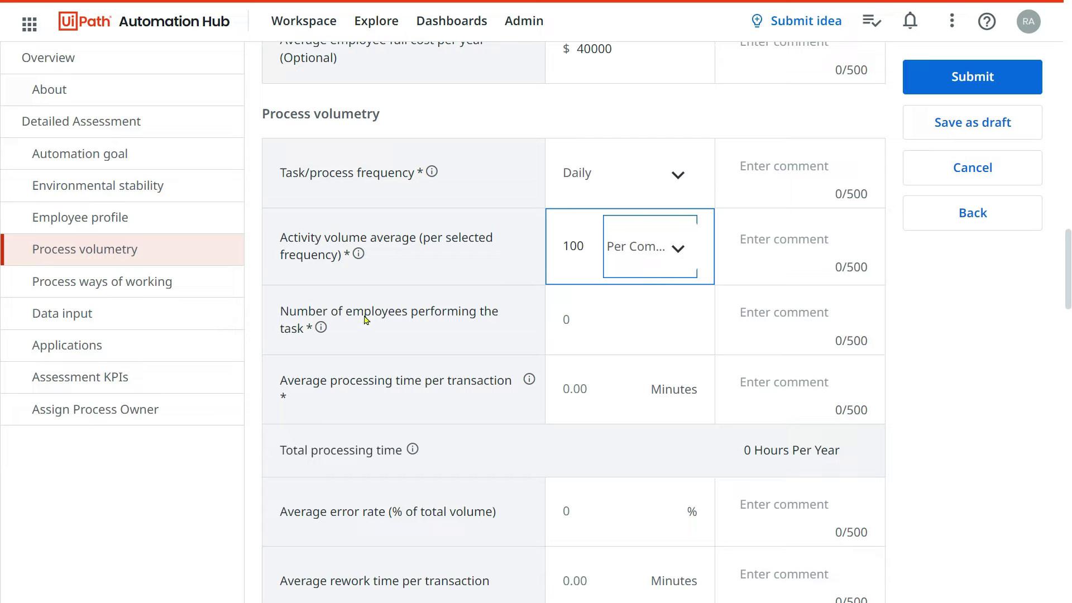
# Set the number of employees performing the task to 10 and the average processing time per transaction to 10 minutes.
pyautogui.click(581, 315)
pyautogui.write('10')
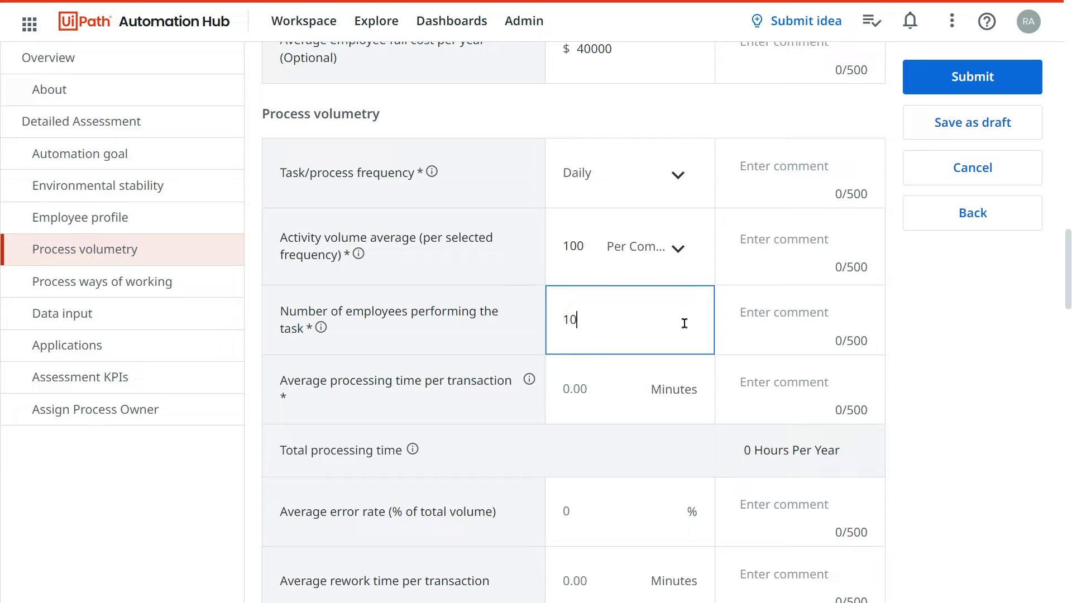
pyautogui.click(494, 354)
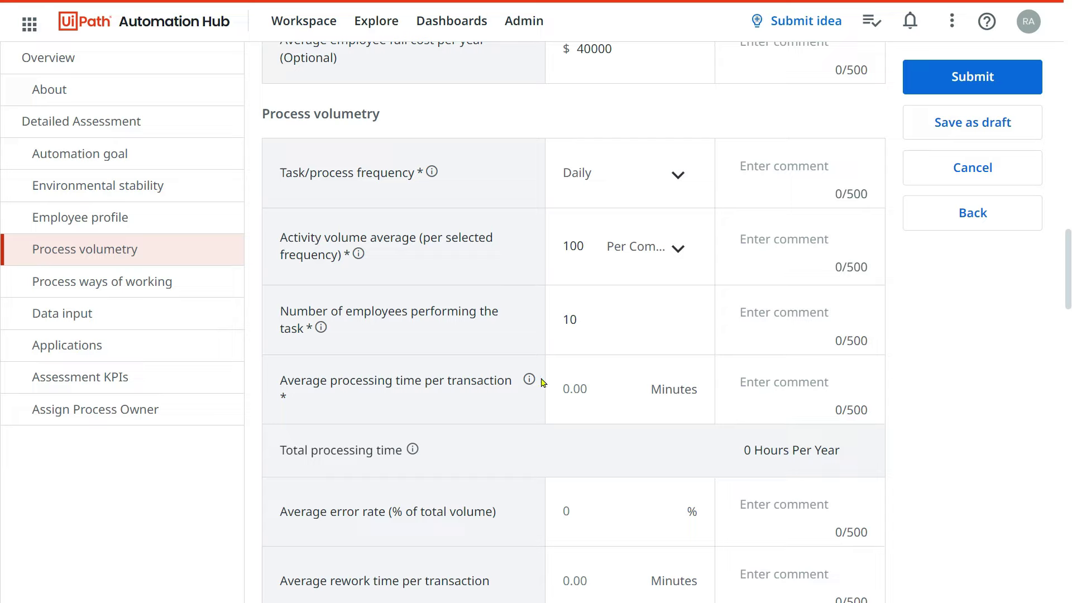
pyautogui.click(568, 387)
pyautogui.write('10')
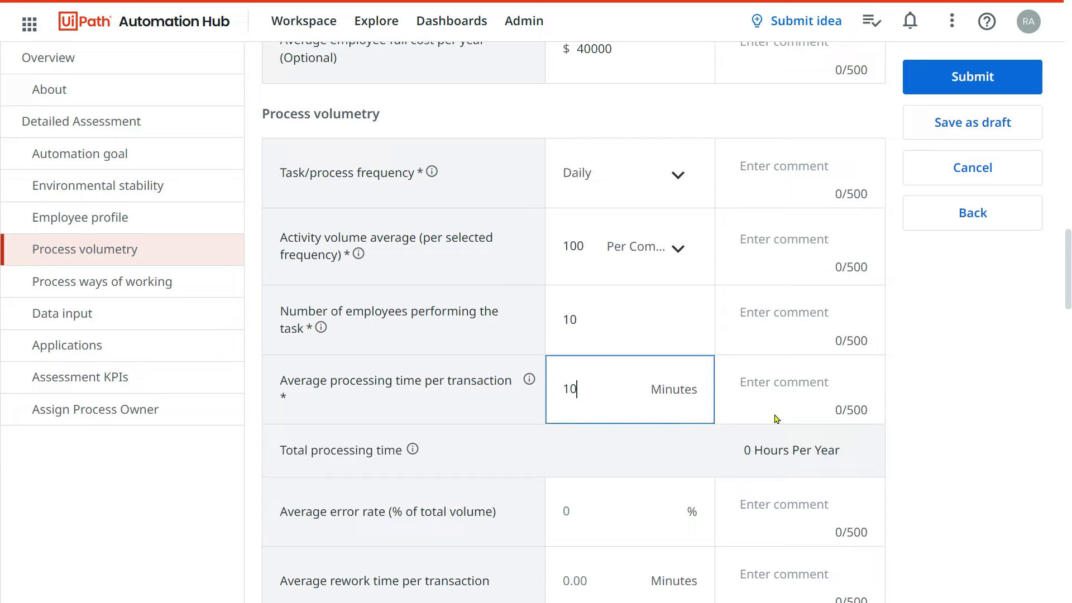
pyautogui.click(440, 420)
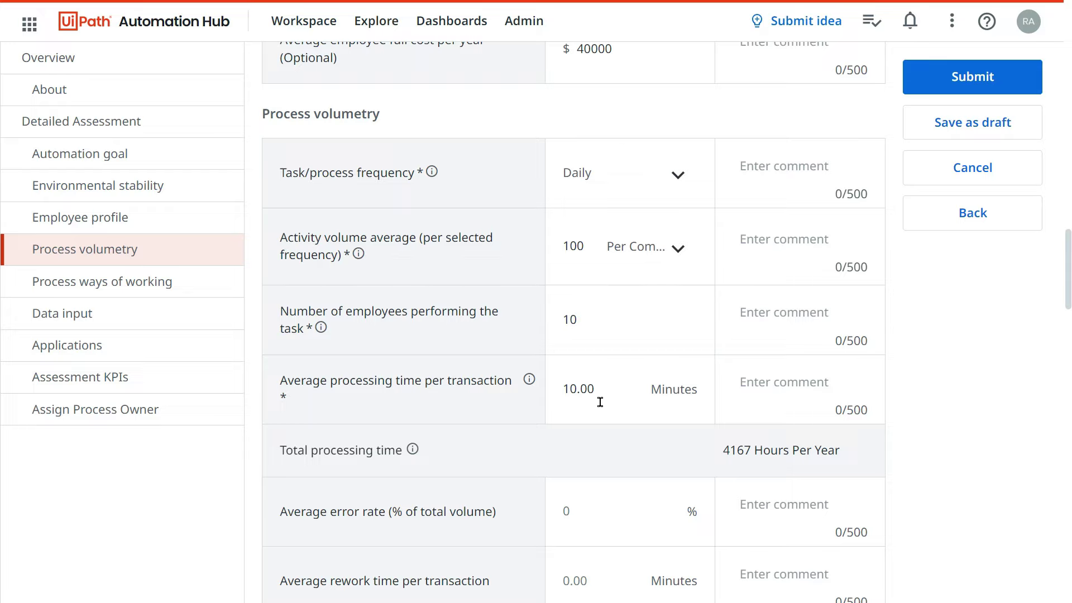
# Examine the calculated total processing time and its explanation, comparing it with the employee profile and process volumetry entries.
pyautogui.scroll(-2, 601, 402)
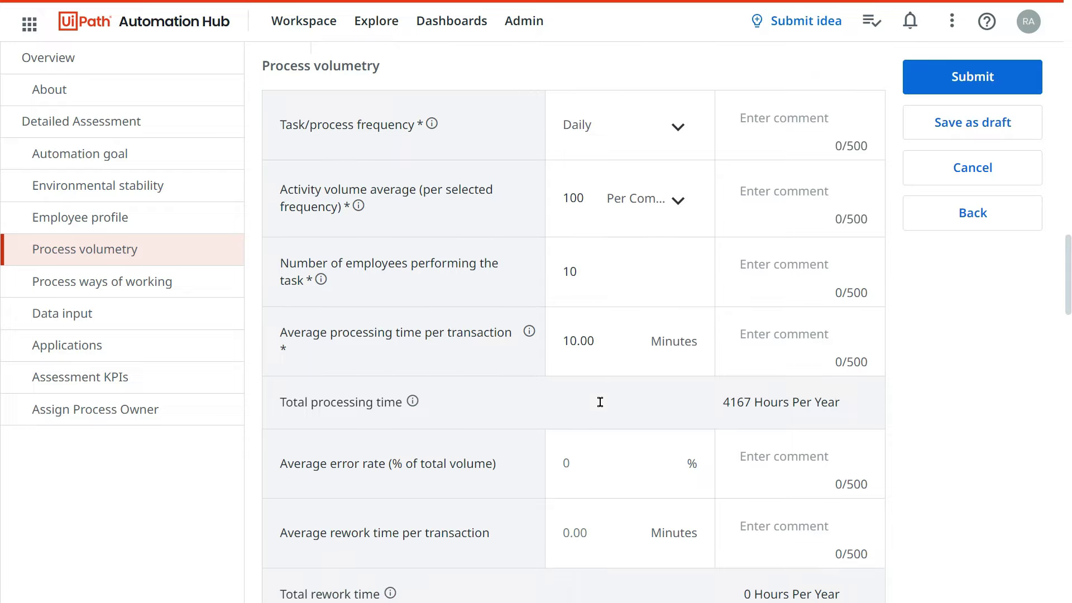
pyautogui.moveTo(722, 355); pyautogui.dragTo(846, 341)
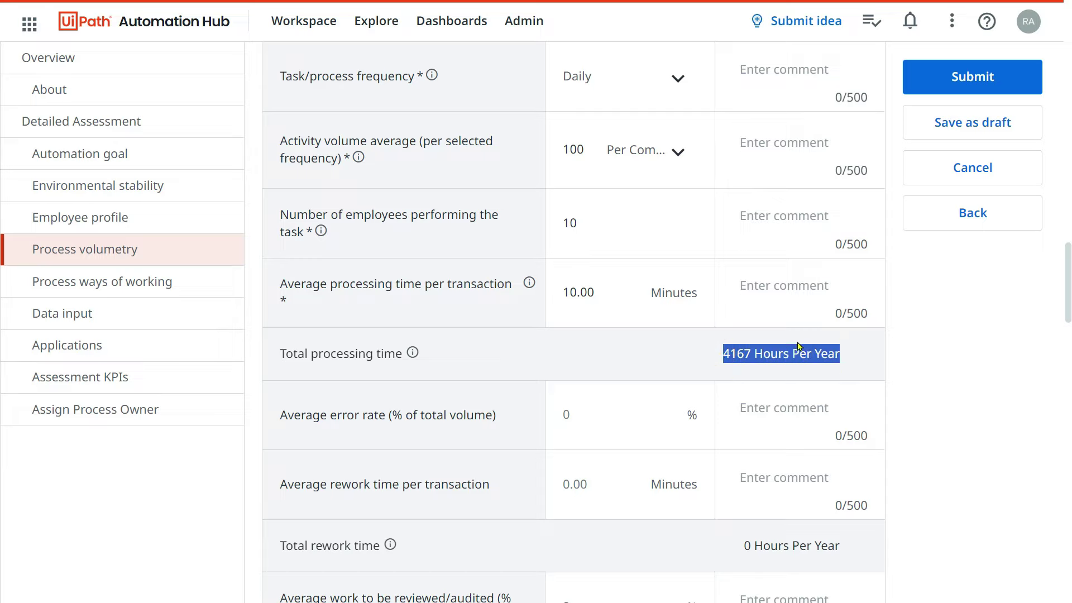
pyautogui.scroll(3, 618, 323)
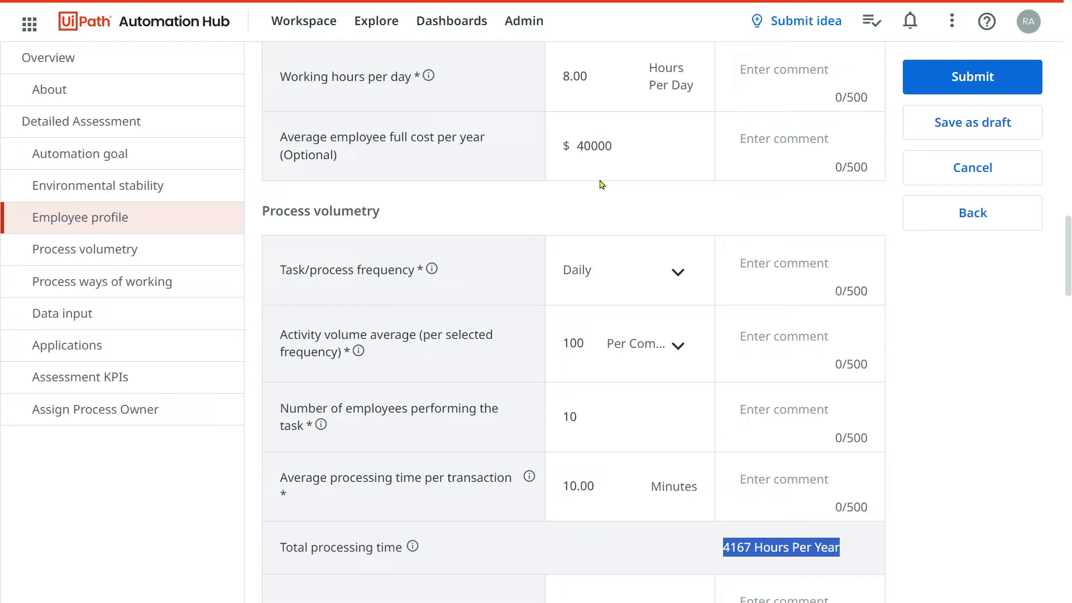
pyautogui.scroll(-2, 642, 318)
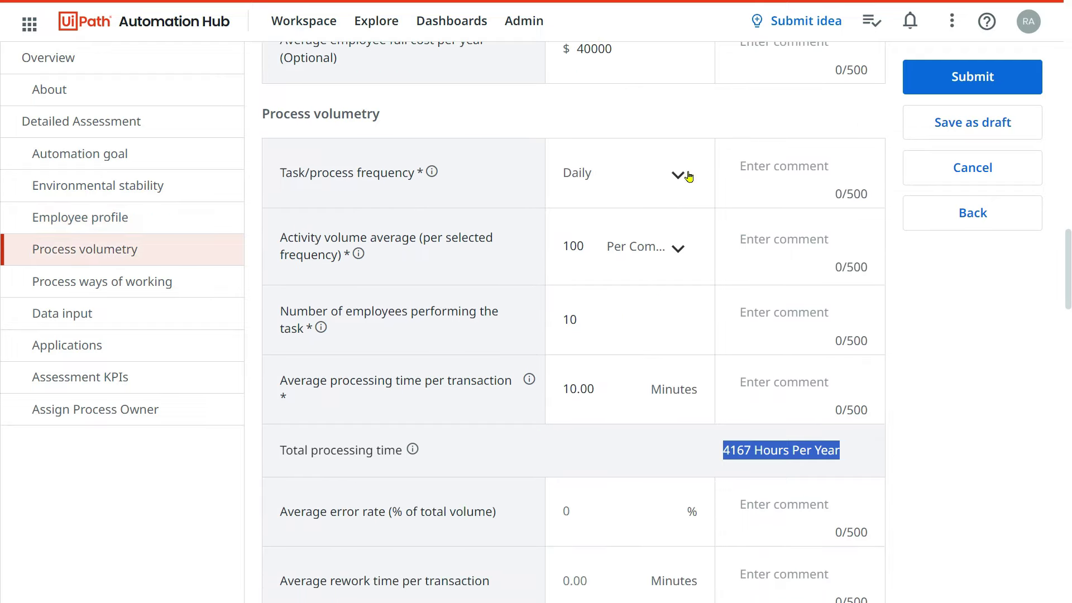
pyautogui.scroll(-2, 748, 357)
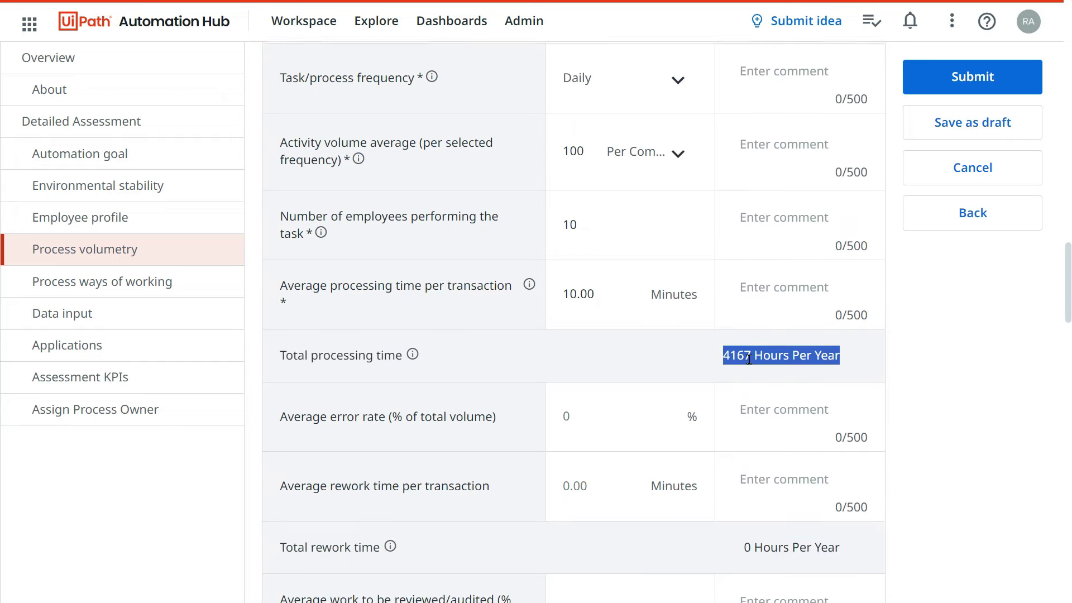
pyautogui.scroll(-2, 849, 381)
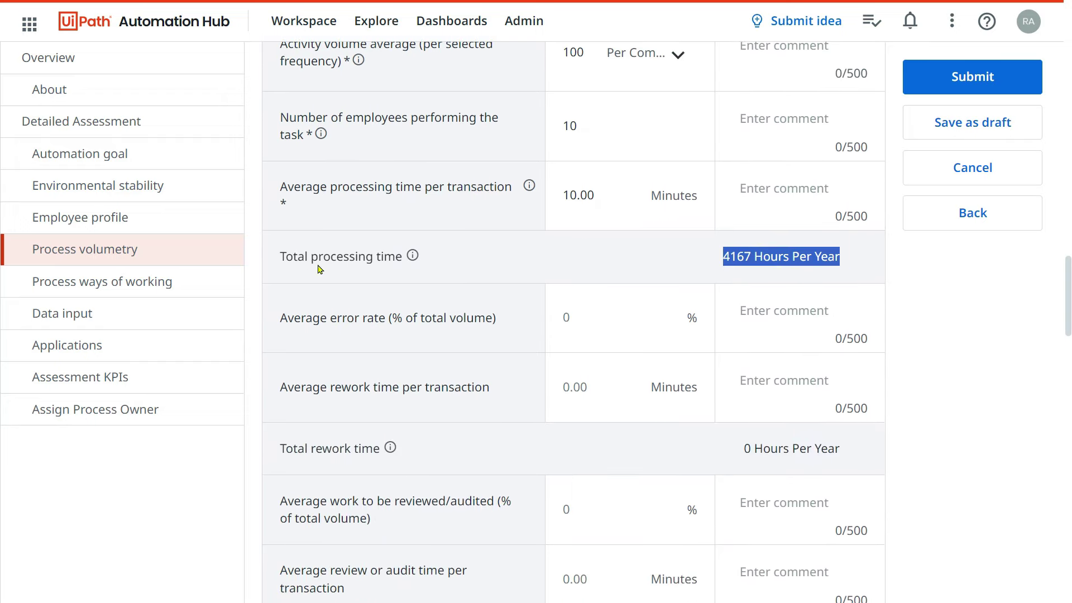
pyautogui.click(285, 271)
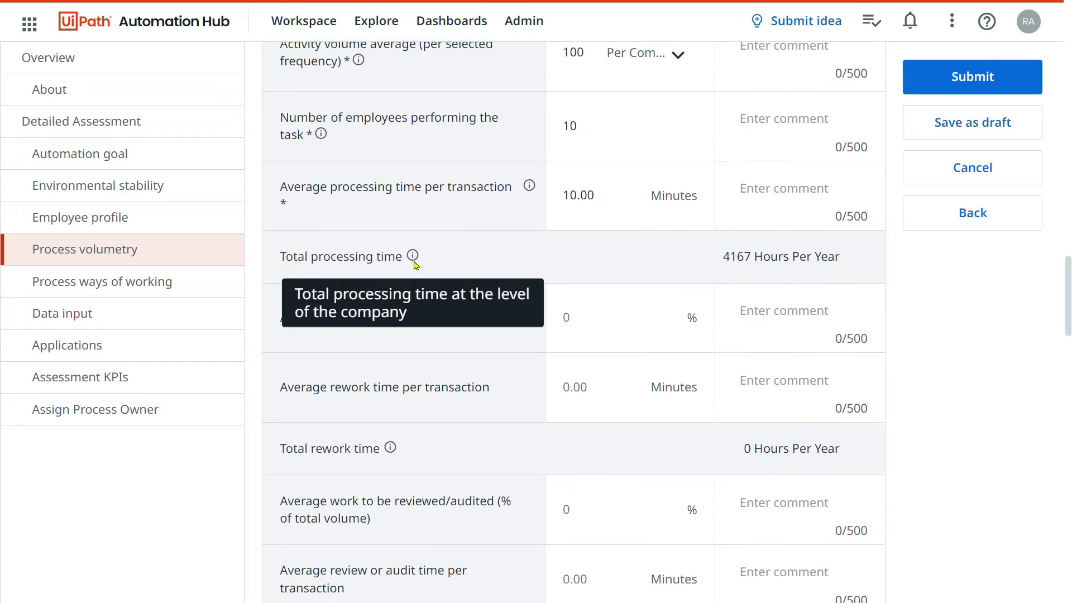
# Set the average error rate to 5% of total volume and the average rework time per transaction to 5 minutes.
pyautogui.scroll(-2, 291, 225)
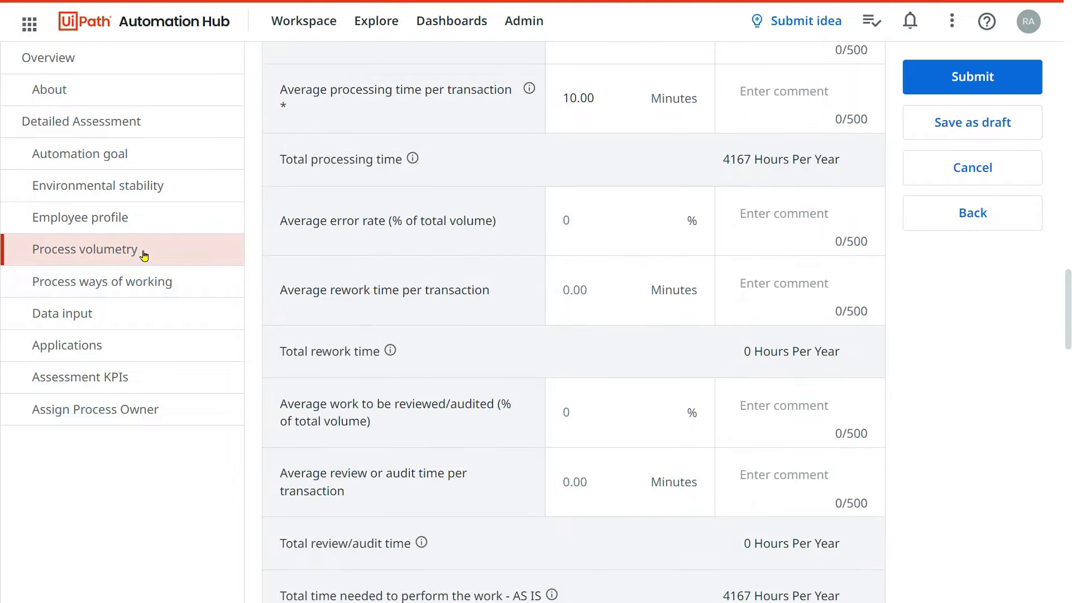
pyautogui.click(590, 221)
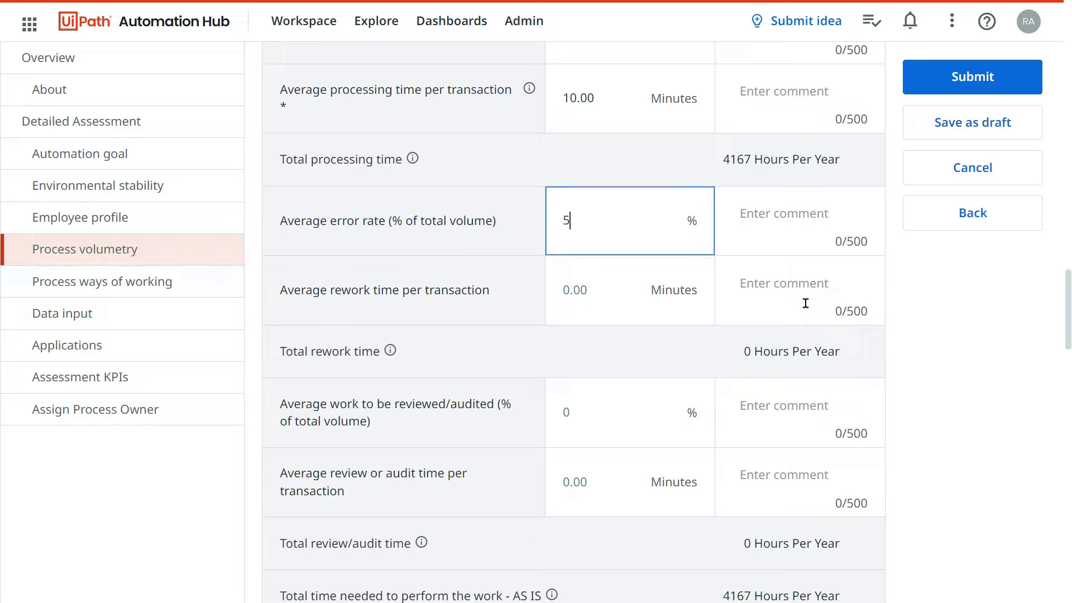
pyautogui.click(910, 297)
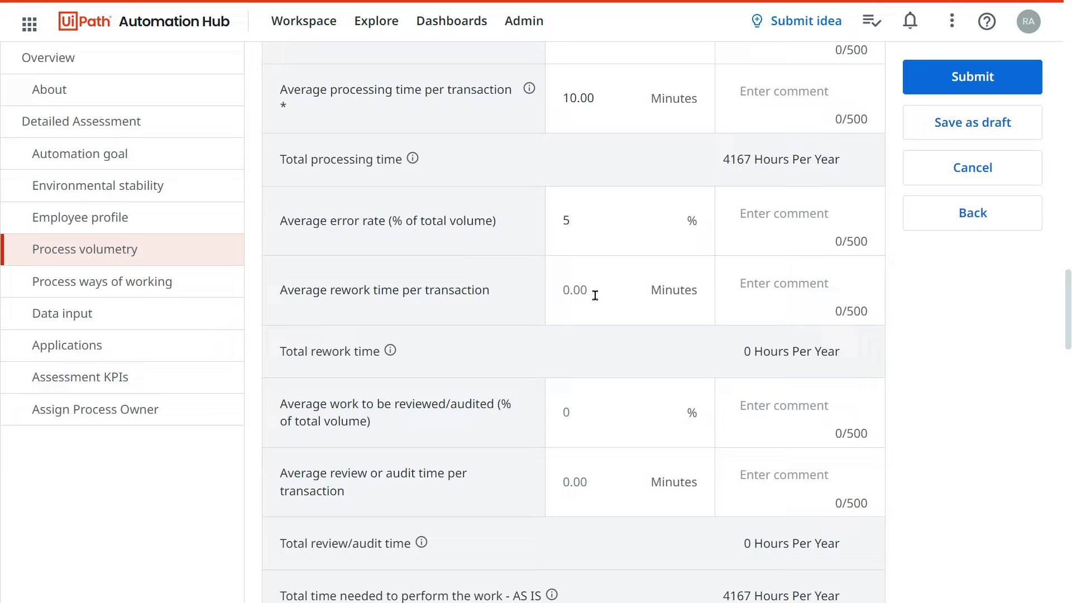
pyautogui.click(568, 291)
pyautogui.write('5')
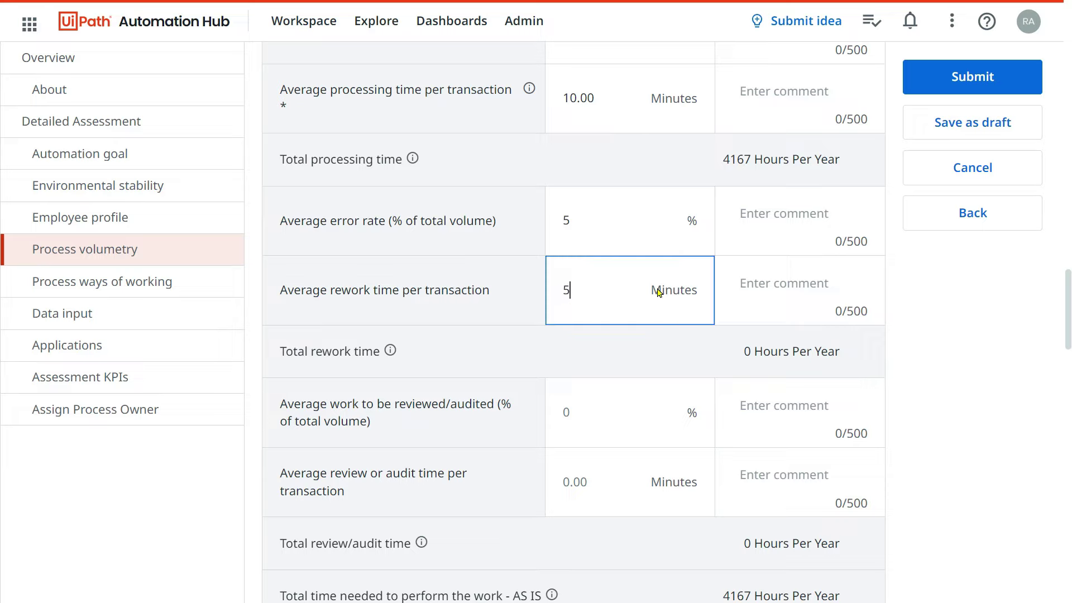
pyautogui.click(937, 313)
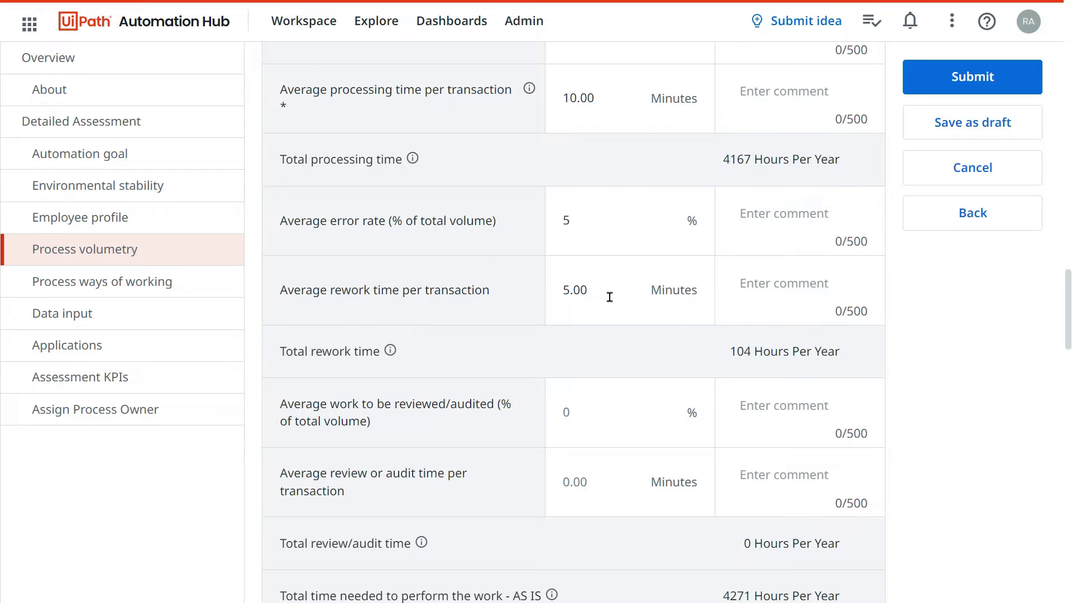
pyautogui.scroll(-2, 447, 282)
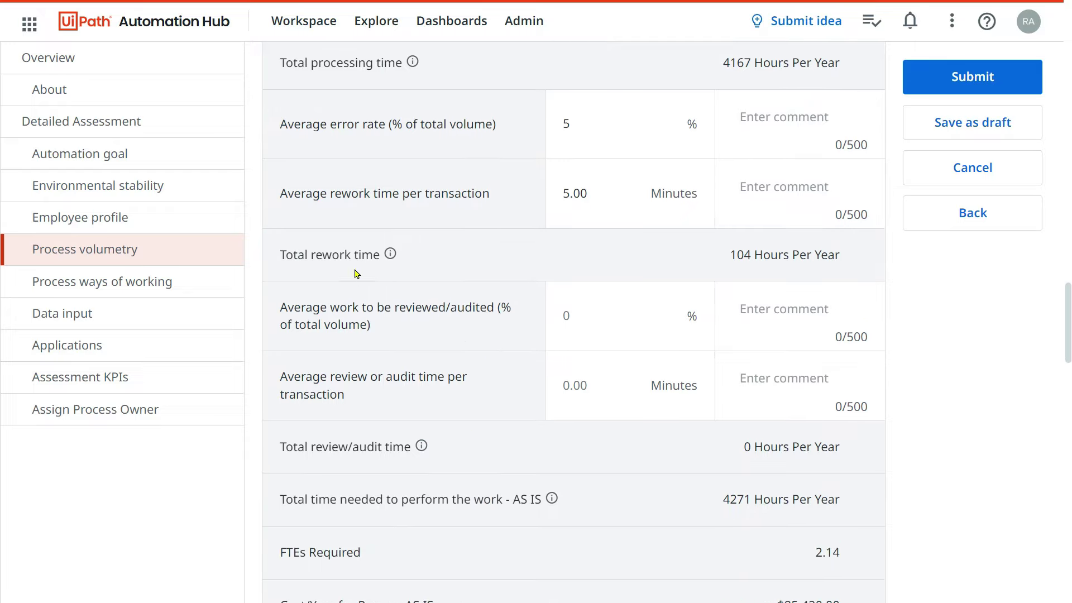
pyautogui.moveTo(728, 256); pyautogui.dragTo(845, 260)
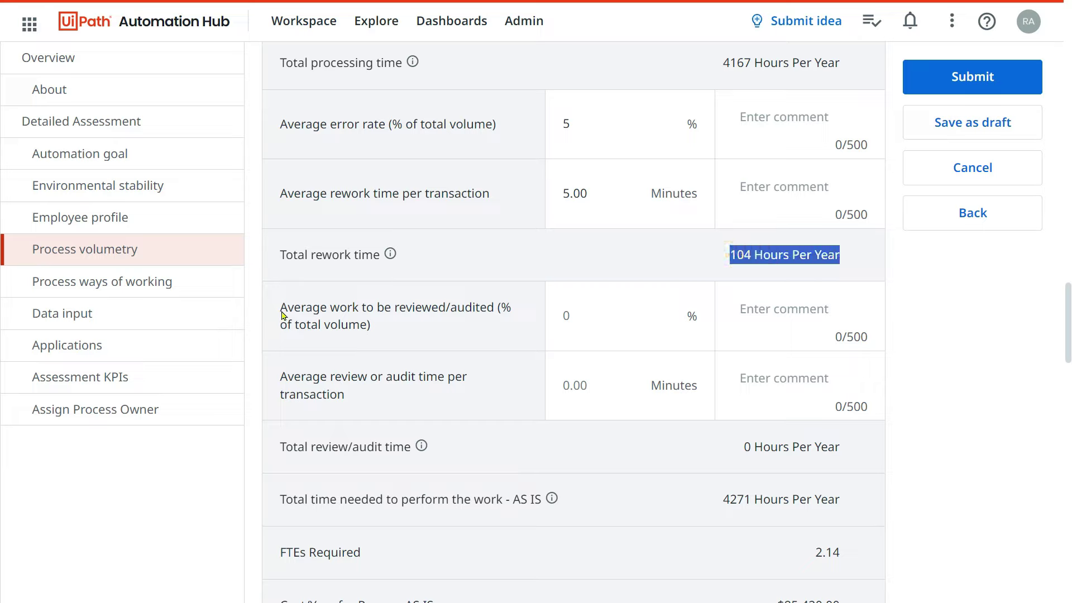
# Set the average work to be reviewed or audited to 2% and the review or audit time per transaction to 6 minutes.
pyautogui.click(566, 318)
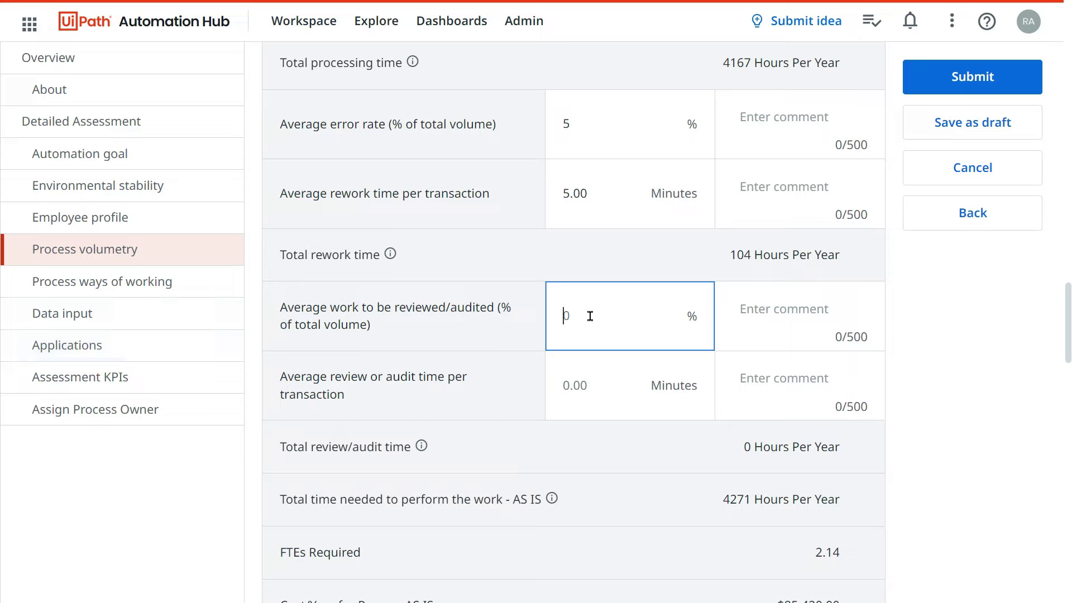
pyautogui.click(513, 344)
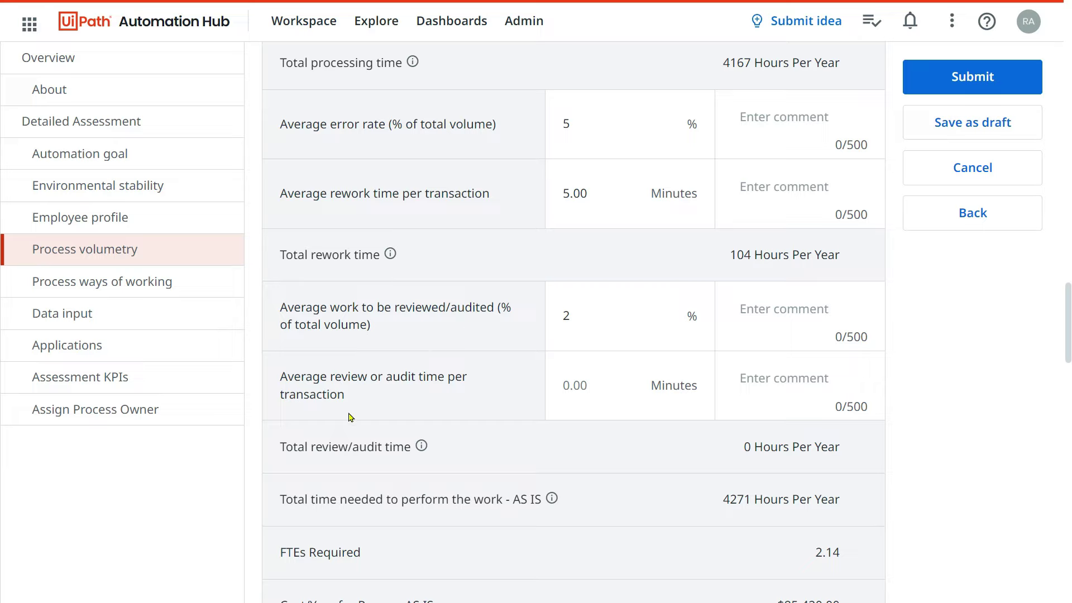
pyautogui.click(566, 384)
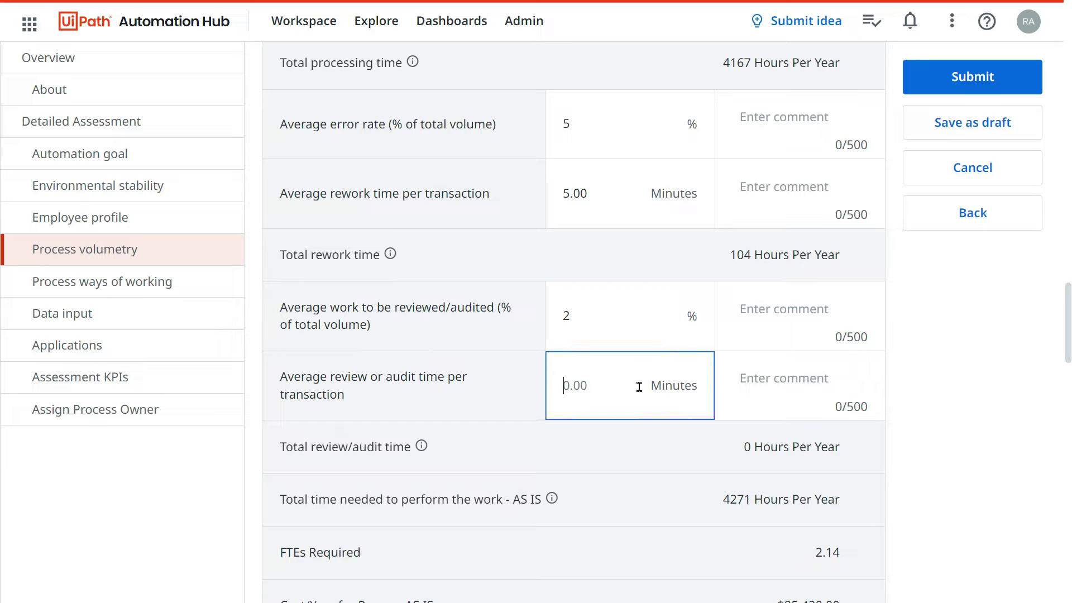
pyautogui.write('6')
pyautogui.click(495, 397)
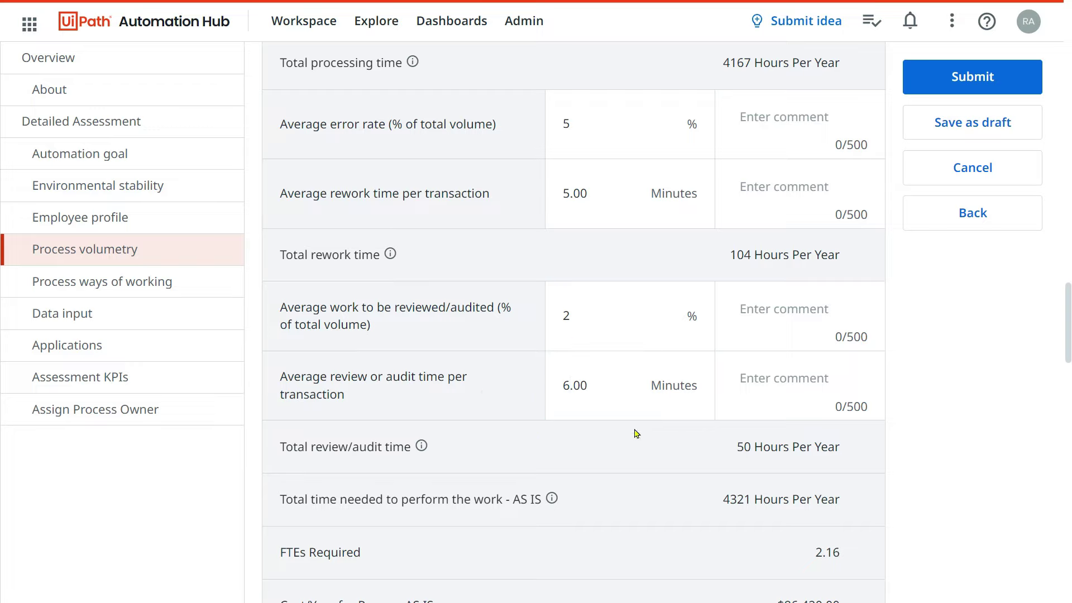
# Compare the total processing, rework and review/audit times with the total time needed to perform the work AS IS.
pyautogui.scroll(-2, 479, 472)
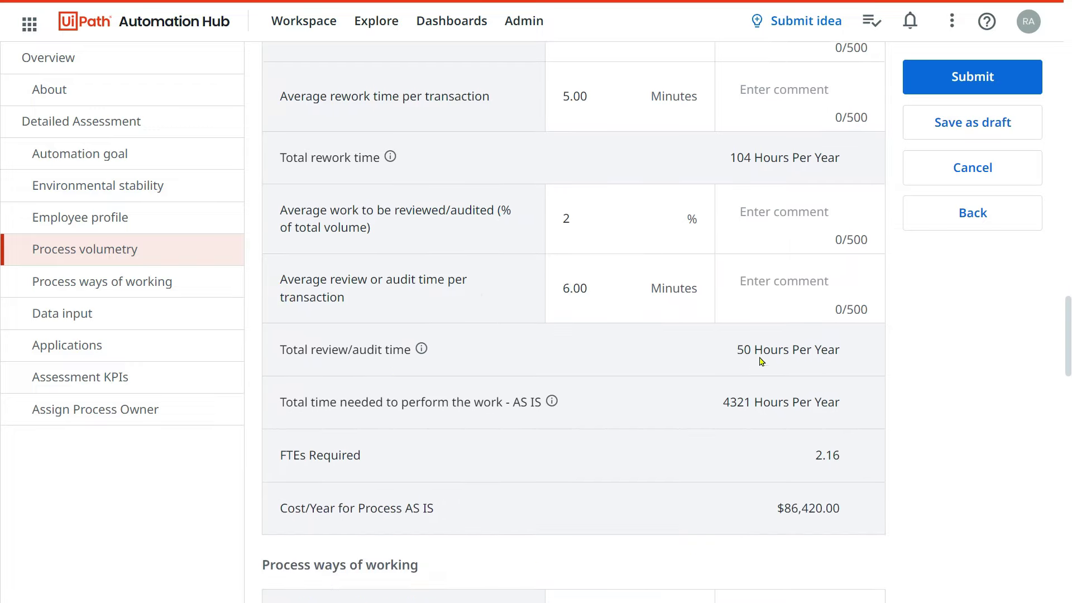
pyautogui.moveTo(729, 350); pyautogui.dragTo(863, 352)
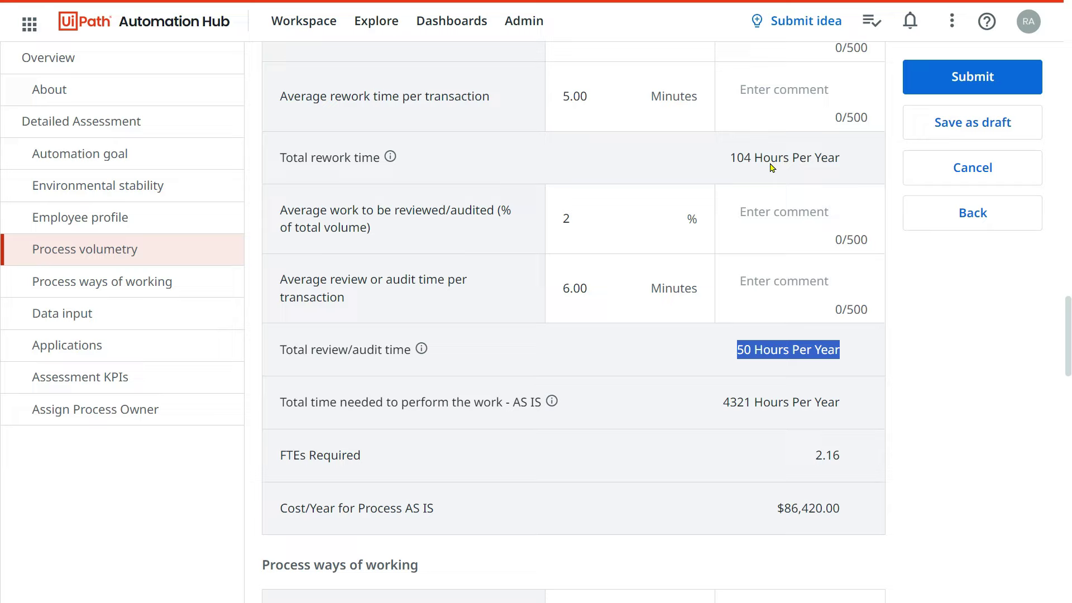
pyautogui.tripleClick(724, 160)
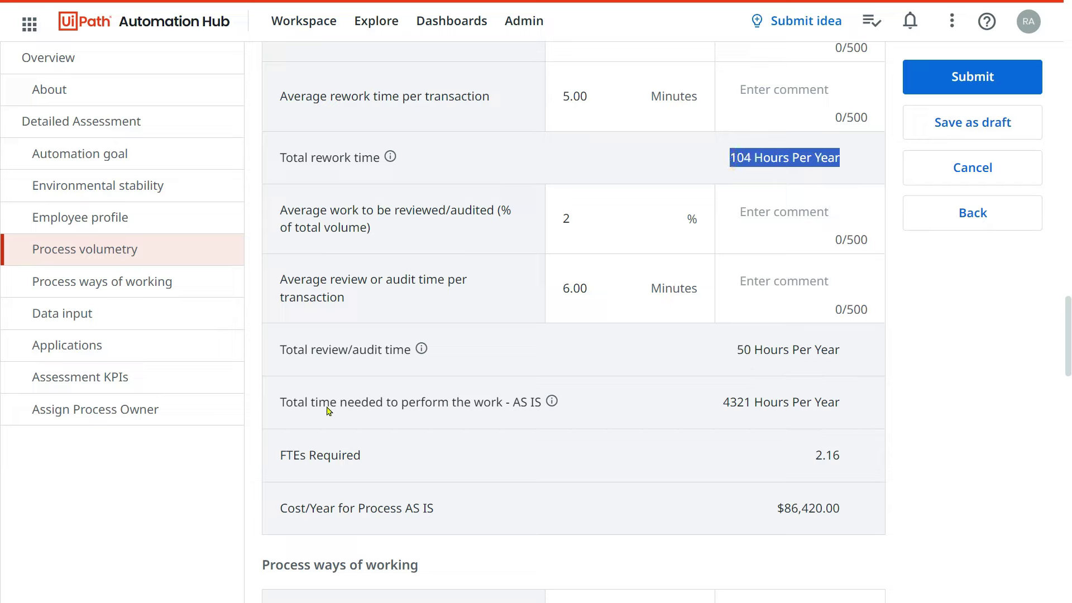
pyautogui.moveTo(286, 402); pyautogui.dragTo(718, 410)
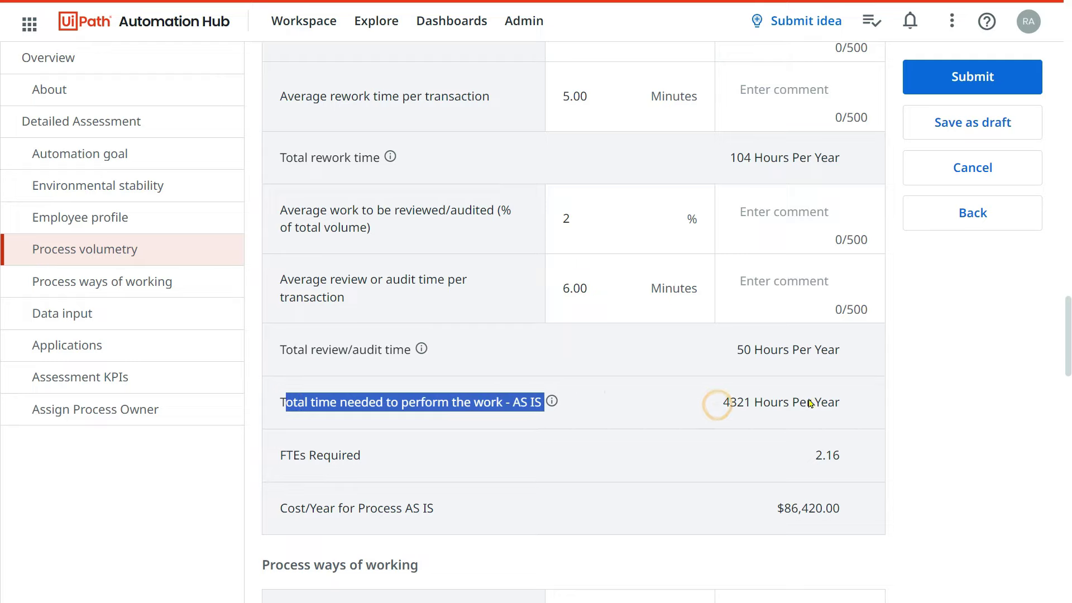
pyautogui.scroll(5, 770, 263)
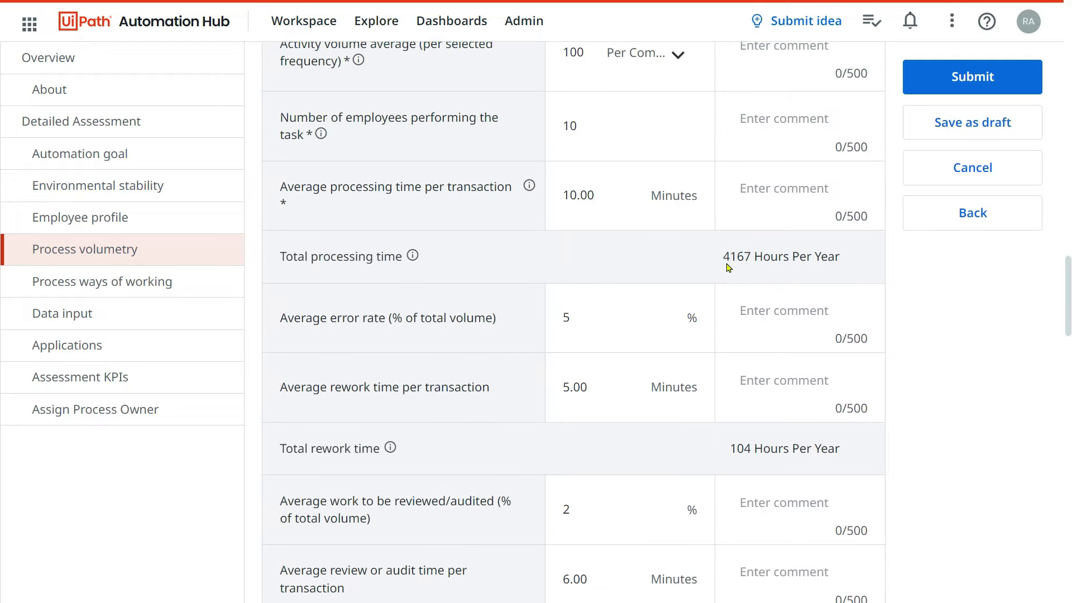
pyautogui.scroll(-2, 785, 277)
pyautogui.scroll(-3, 735, 349)
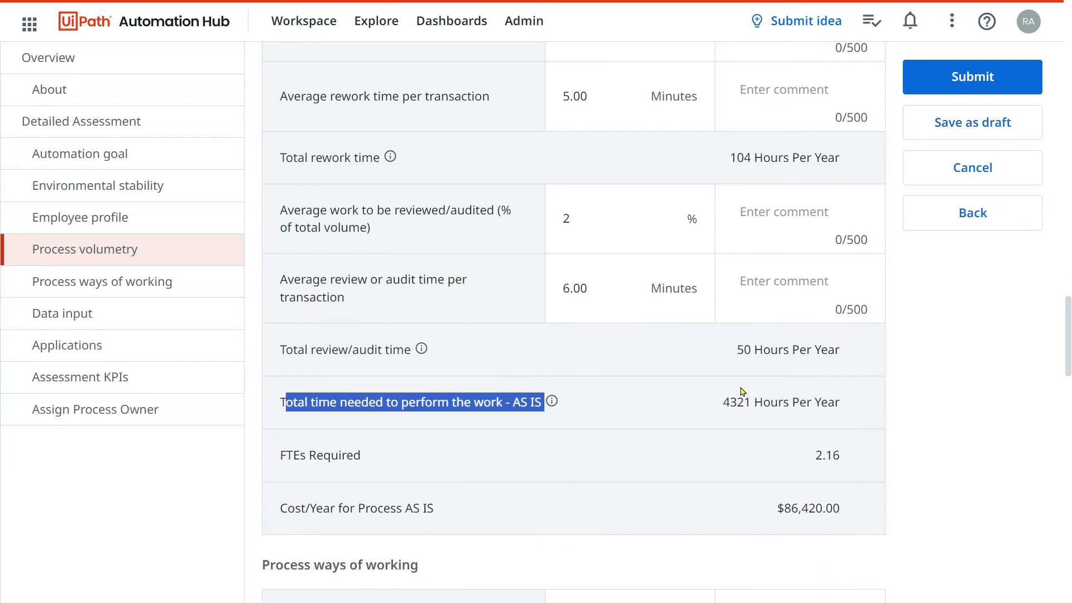
pyautogui.scroll(5, 781, 342)
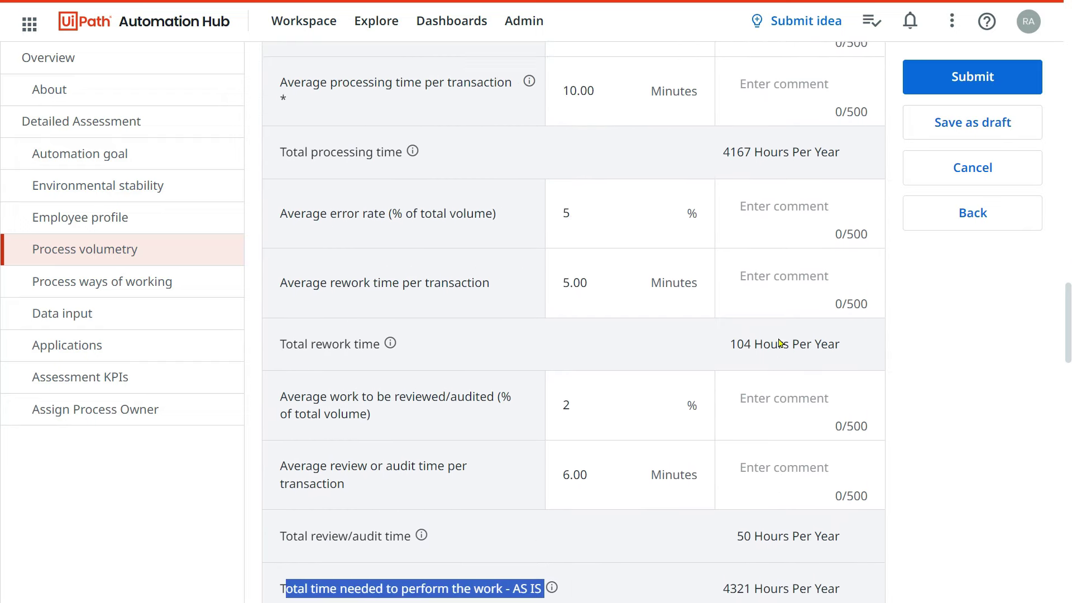
pyautogui.scroll(-5, 764, 328)
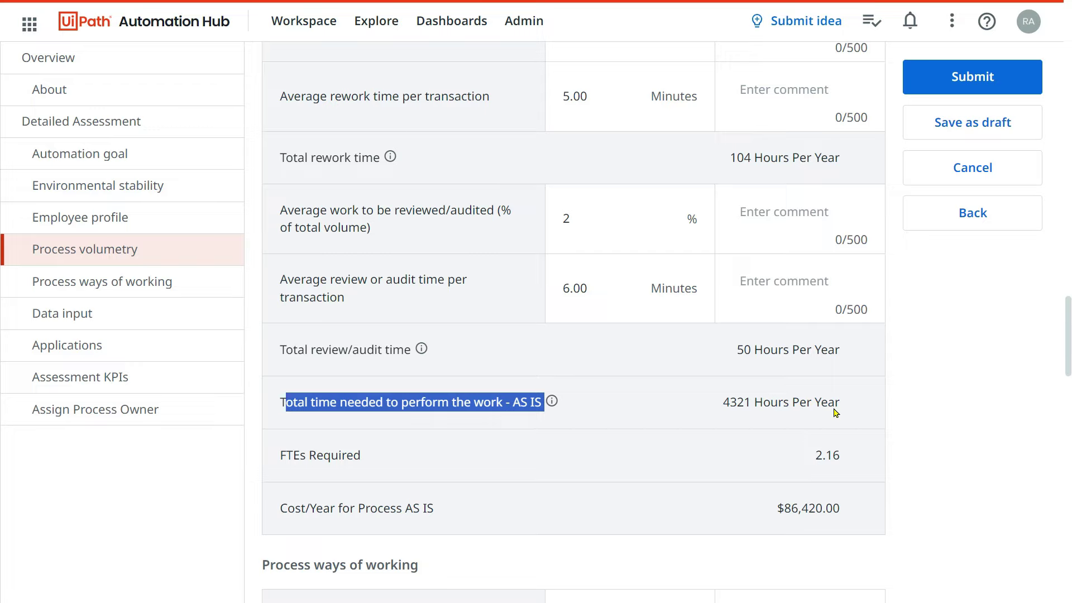
# Examine the FTEs required and the yearly AS IS process cost against the employee profile and process volumetry entries.
pyautogui.scroll(-3, 584, 411)
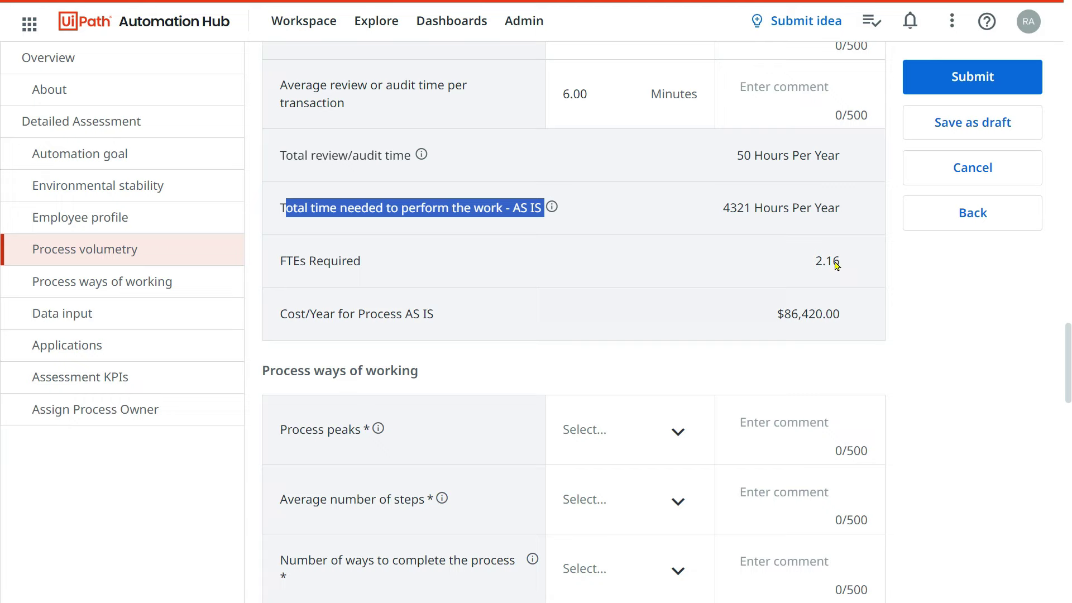
pyautogui.scroll(7, 615, 276)
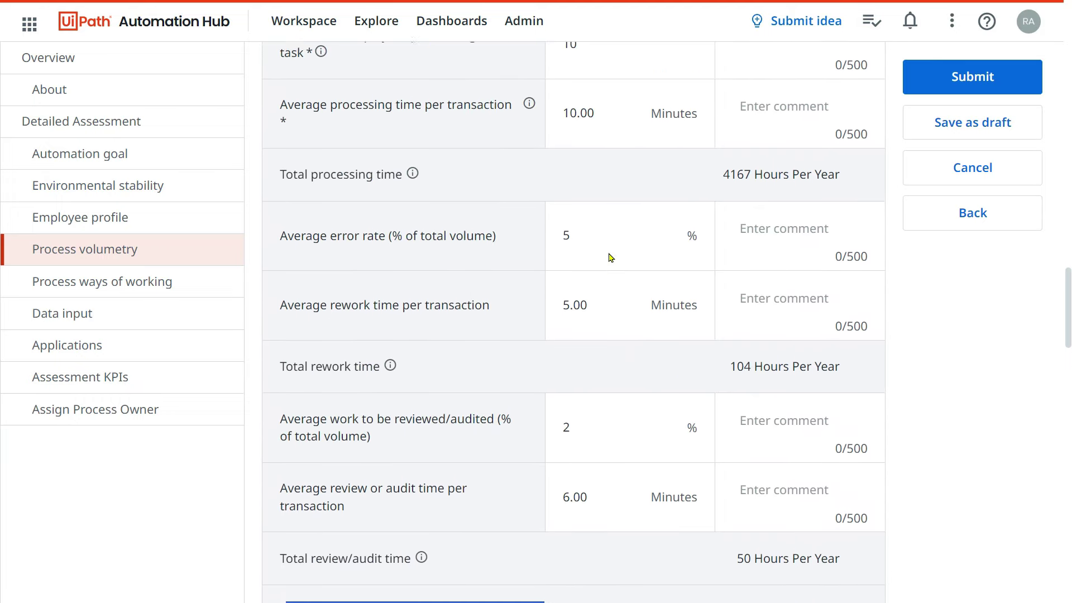
pyautogui.scroll(7, 611, 257)
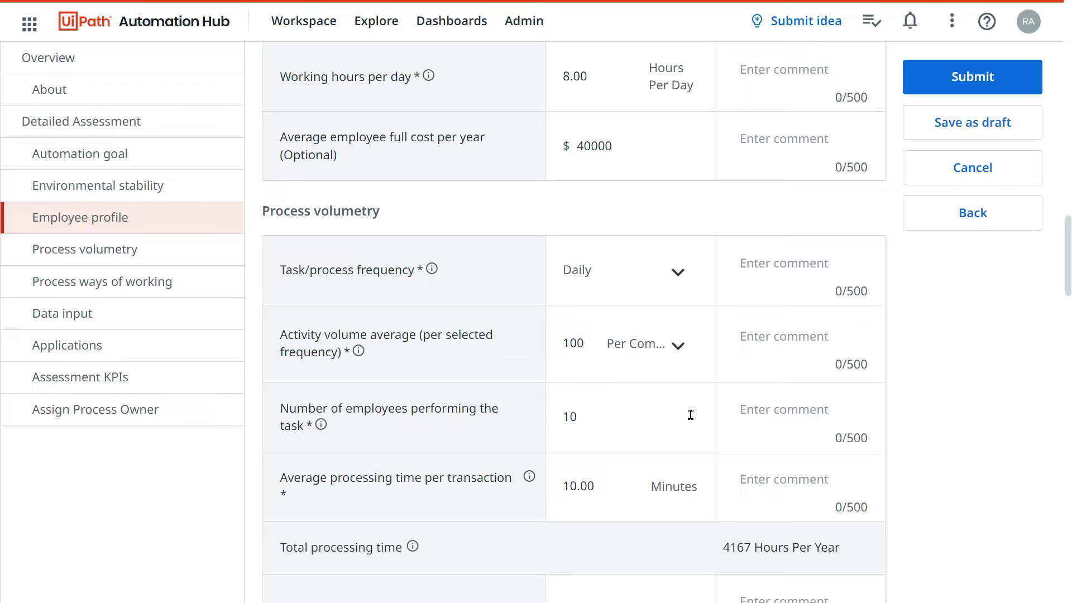
pyautogui.scroll(-3, 691, 415)
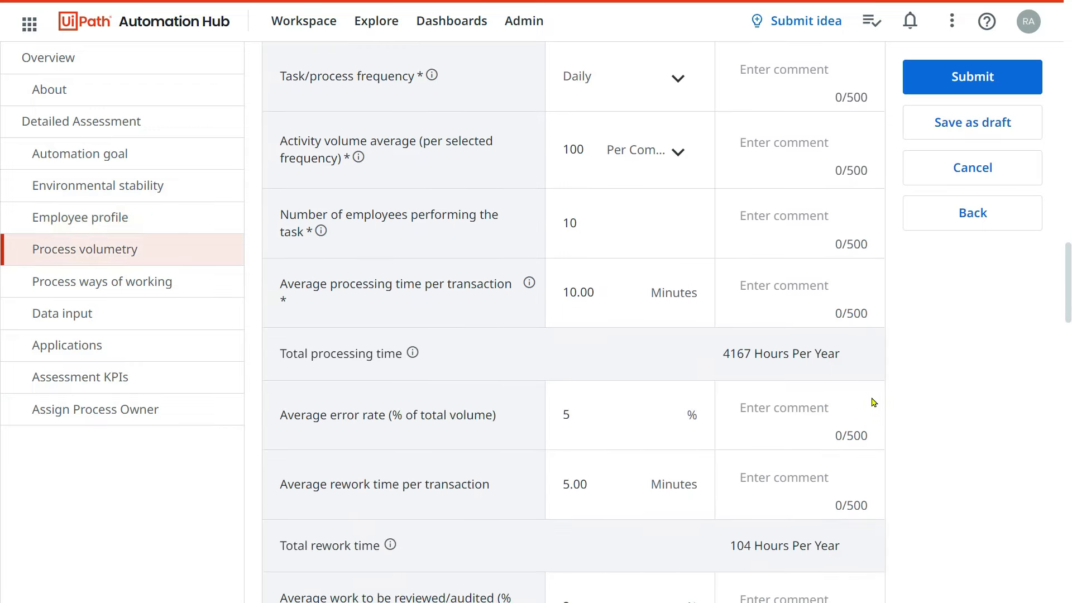
pyautogui.scroll(-3, 661, 471)
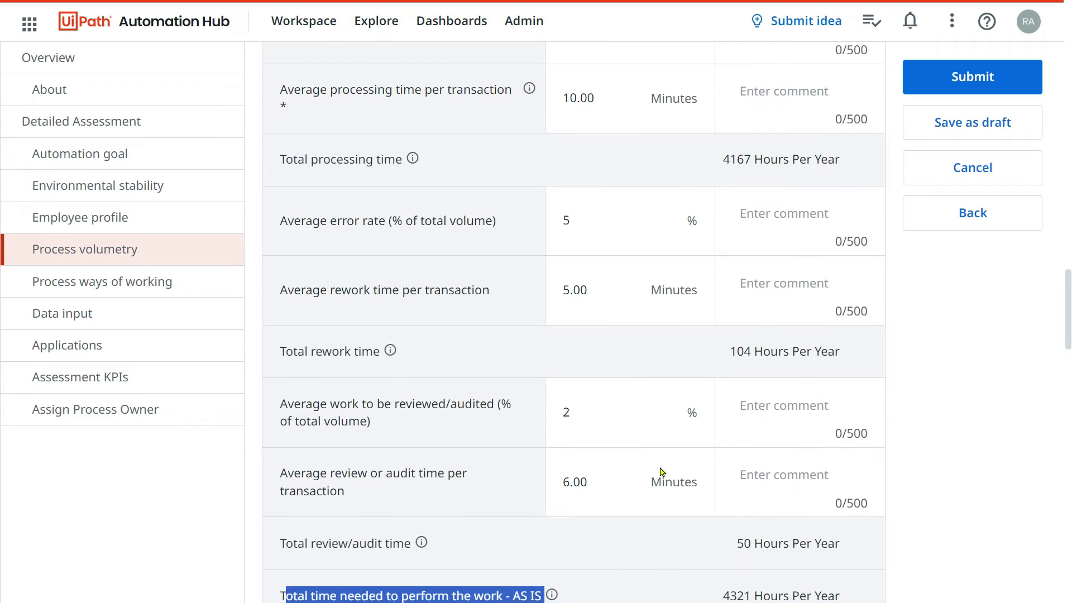
pyautogui.scroll(-5, 642, 438)
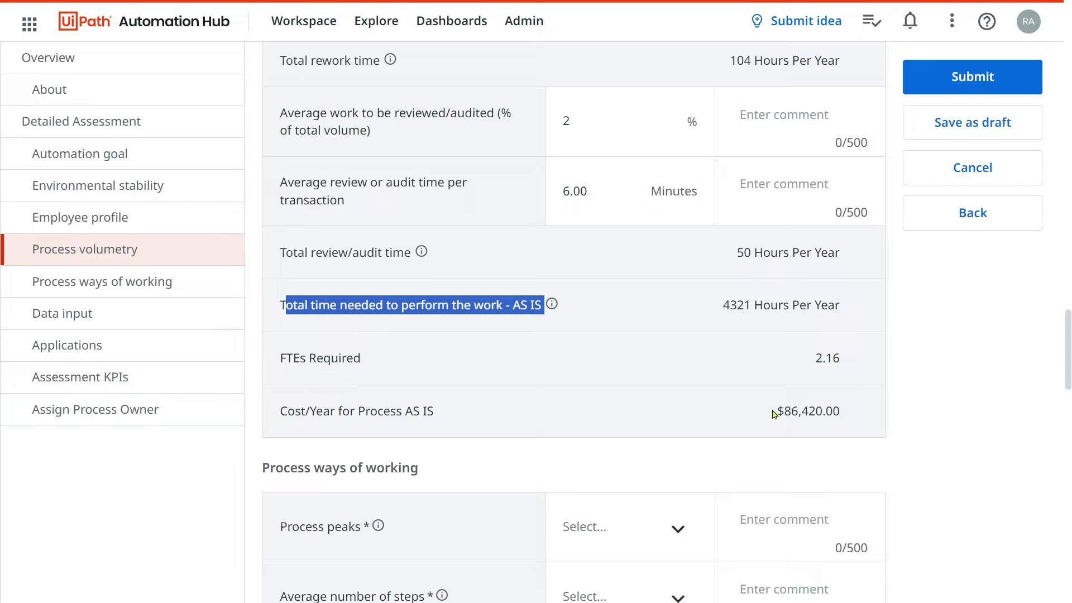
pyautogui.moveTo(774, 413); pyautogui.dragTo(842, 413)
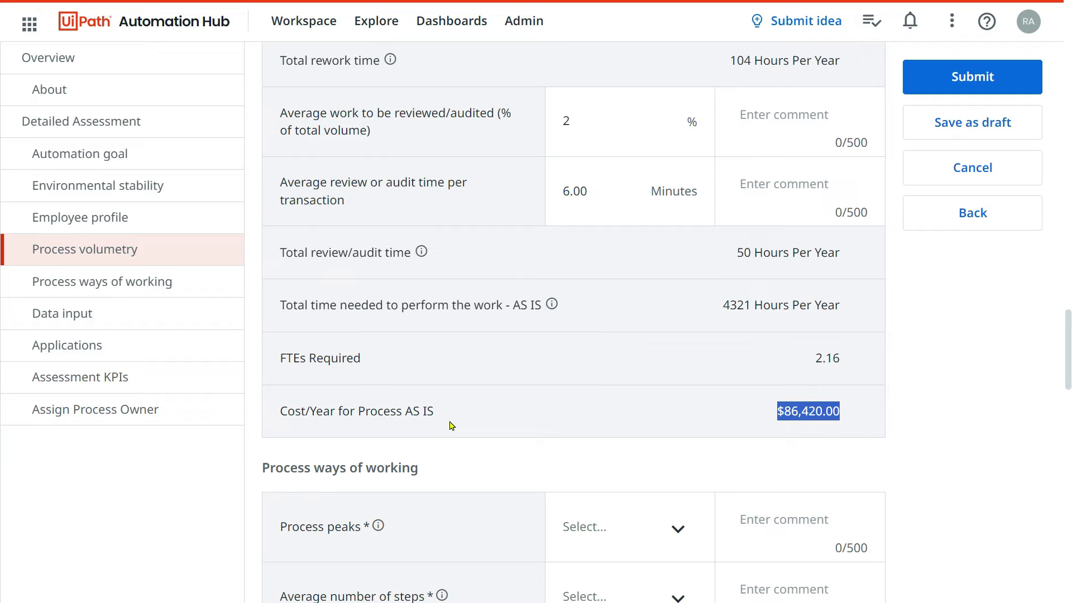
pyautogui.scroll(3, 546, 247)
pyautogui.scroll(-2, 560, 282)
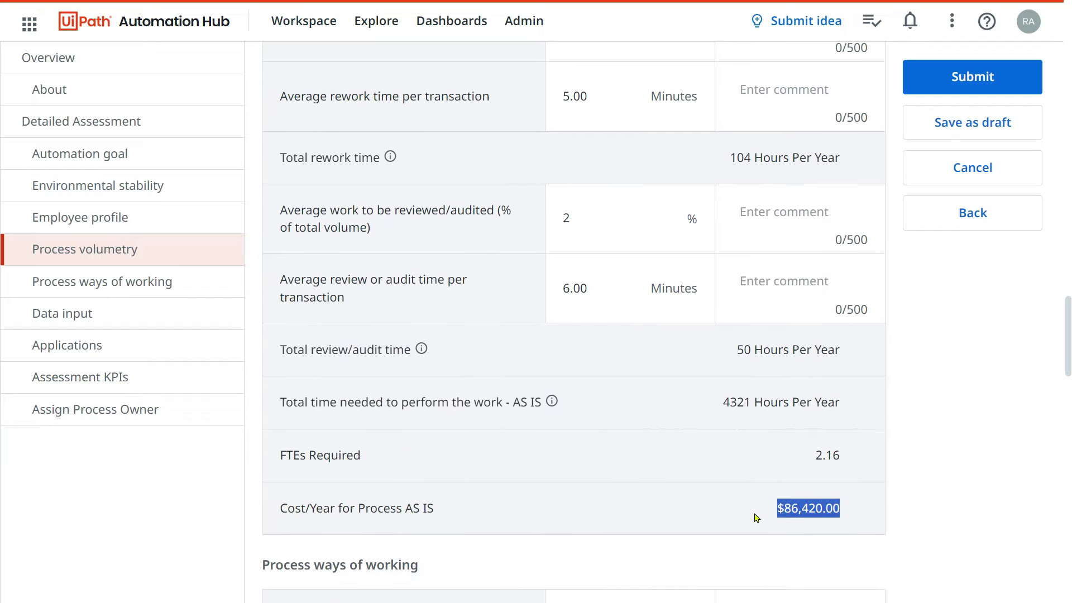
pyautogui.scroll(-2, 757, 518)
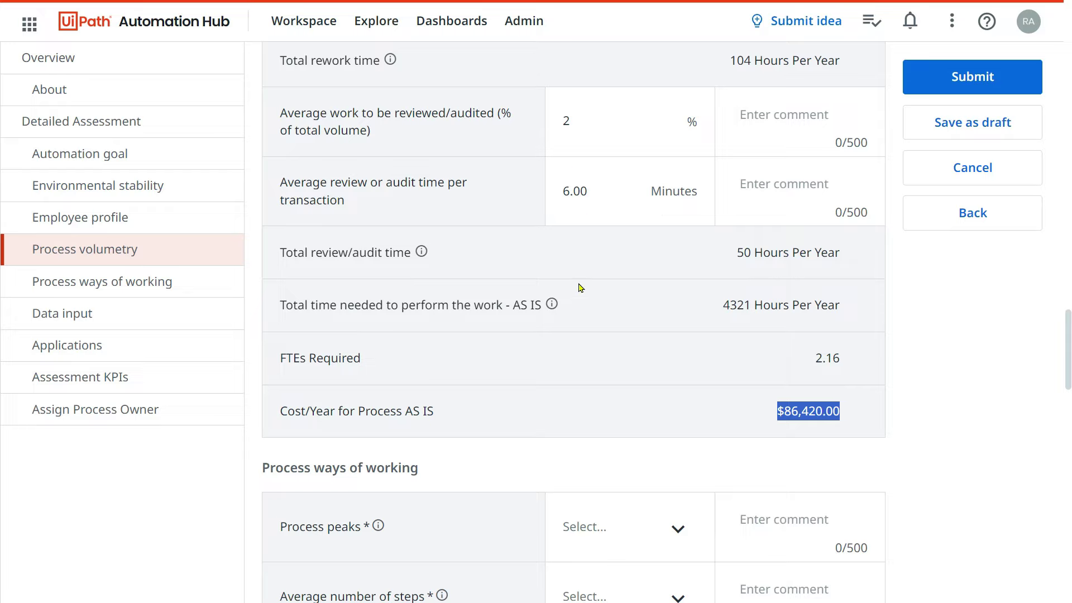
# In the process ways of working, set process peaks to Regular (e.g. month closing) and average number of steps to Less than 20 steps.
pyautogui.scroll(-4, 581, 295)
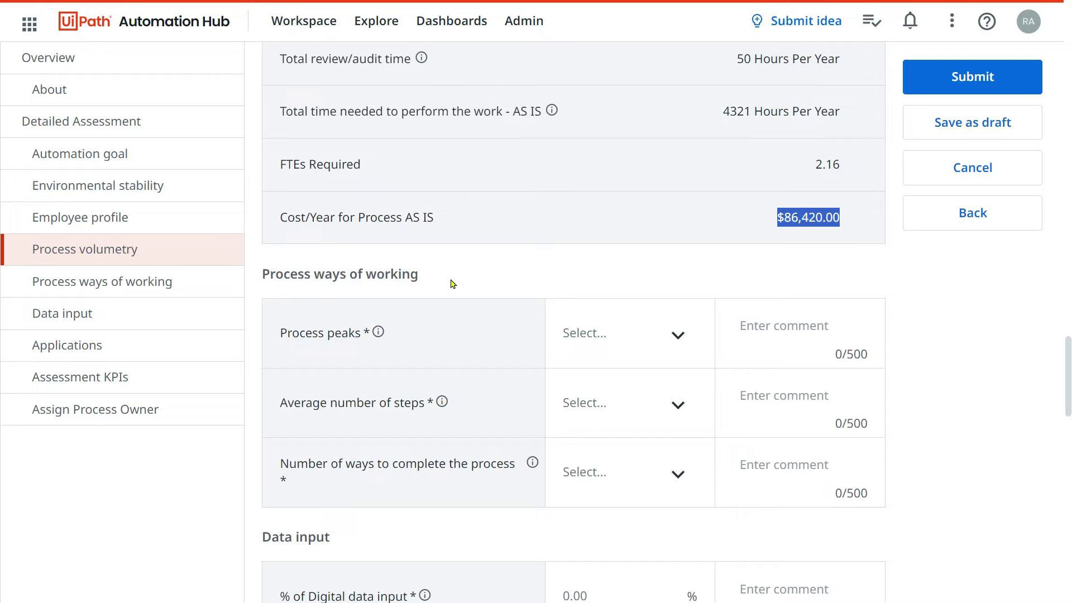
pyautogui.scroll(-2, 459, 306)
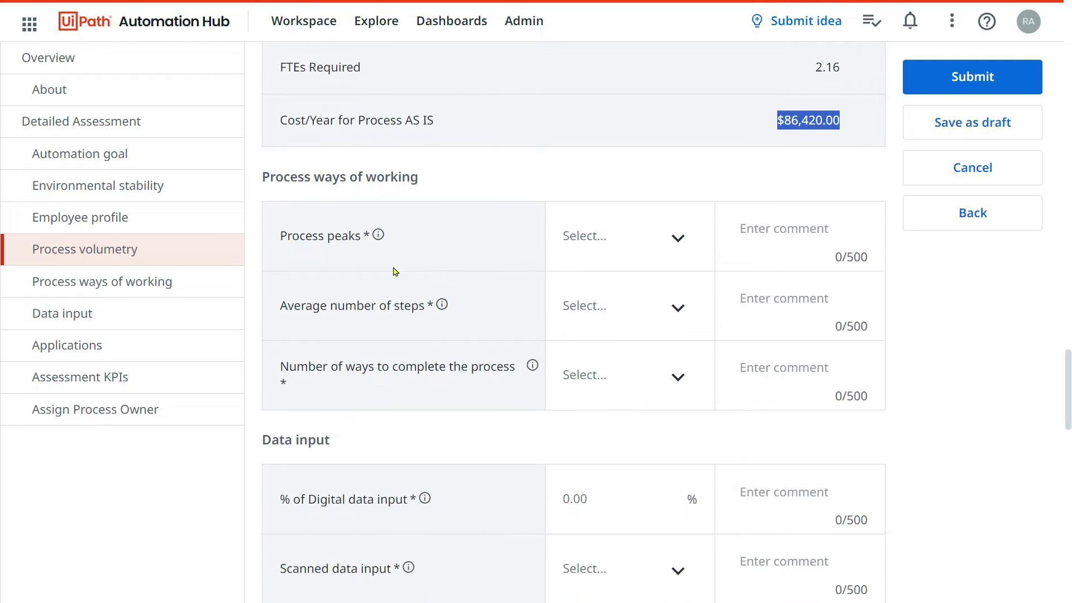
pyautogui.click(677, 246)
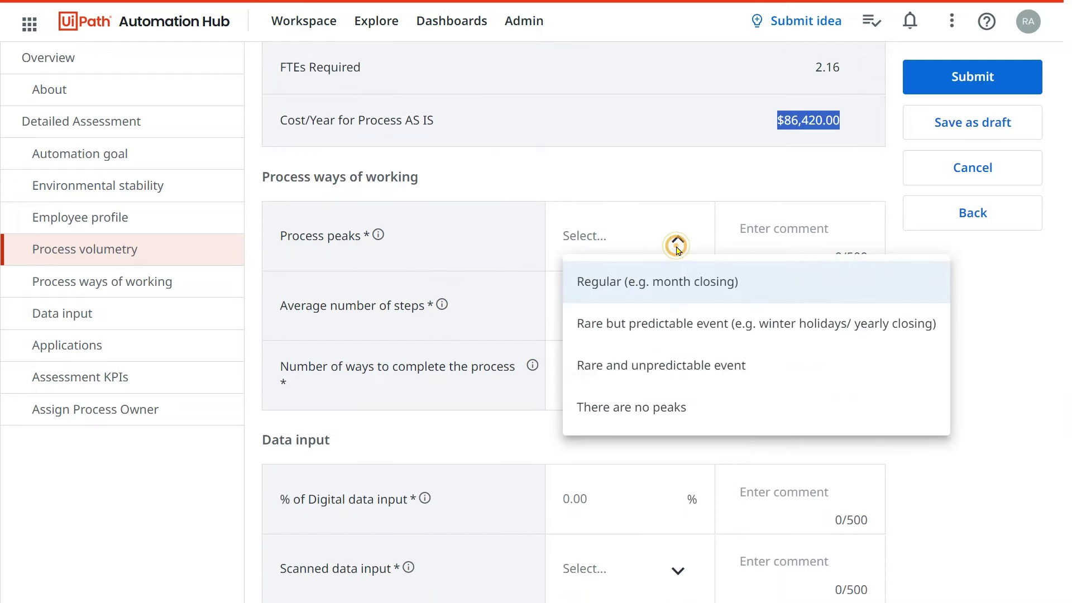
pyautogui.click(639, 293)
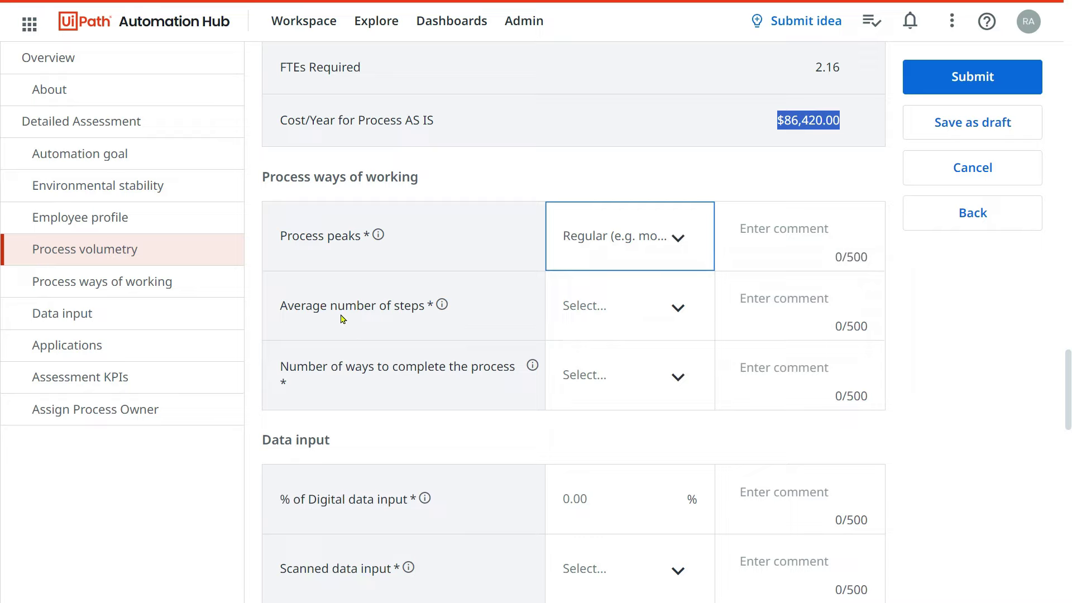
pyautogui.click(669, 316)
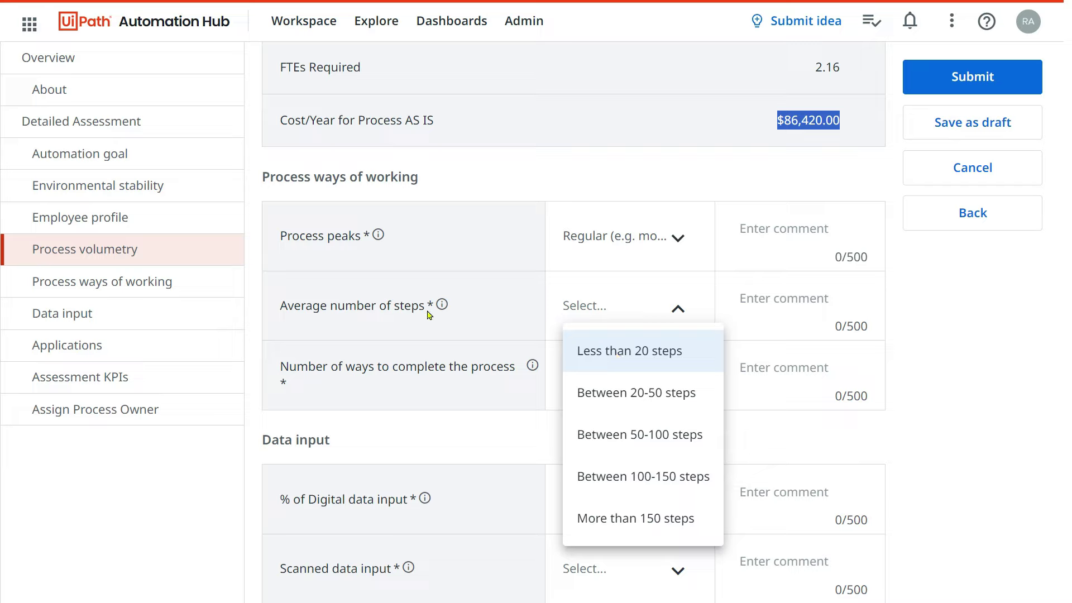
pyautogui.click(658, 359)
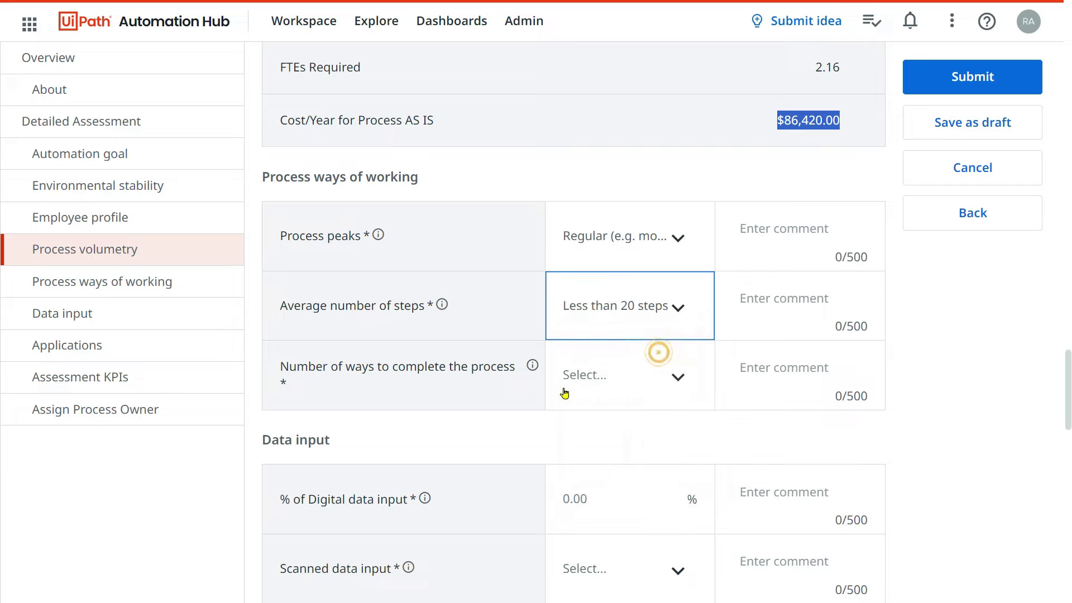
# Set the number of ways to complete the process to "There are >= 2 but < 5 ways to complete the process".
pyautogui.click(678, 376)
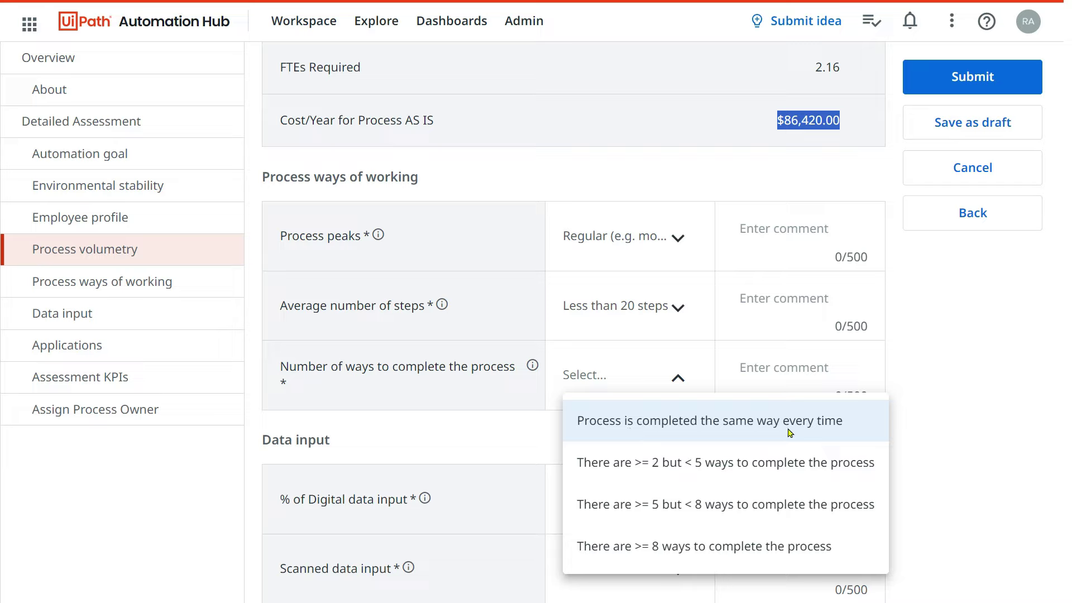
pyautogui.click(741, 466)
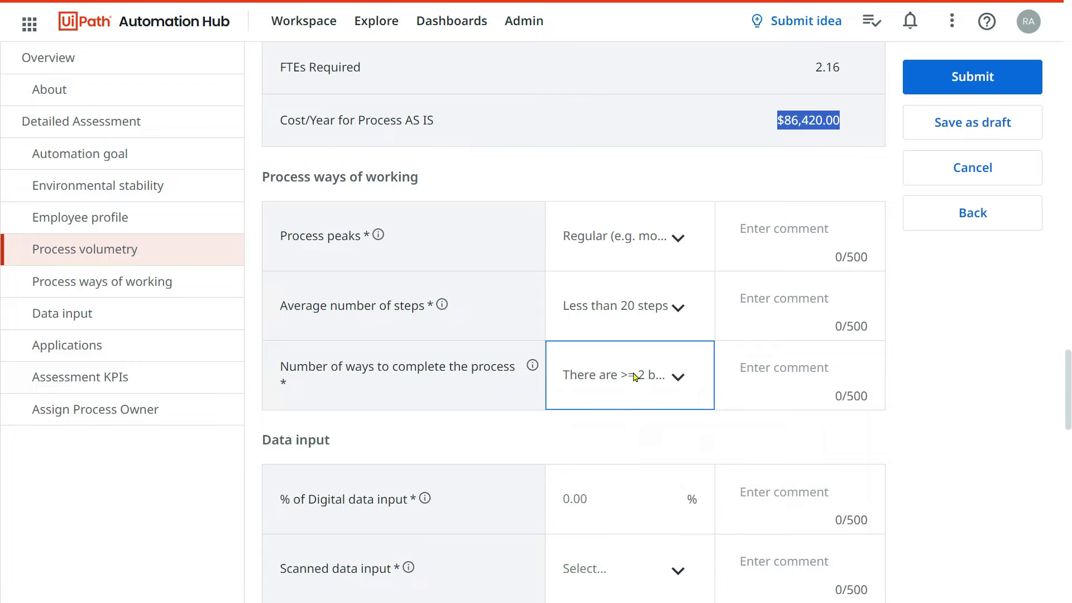
pyautogui.click(765, 368)
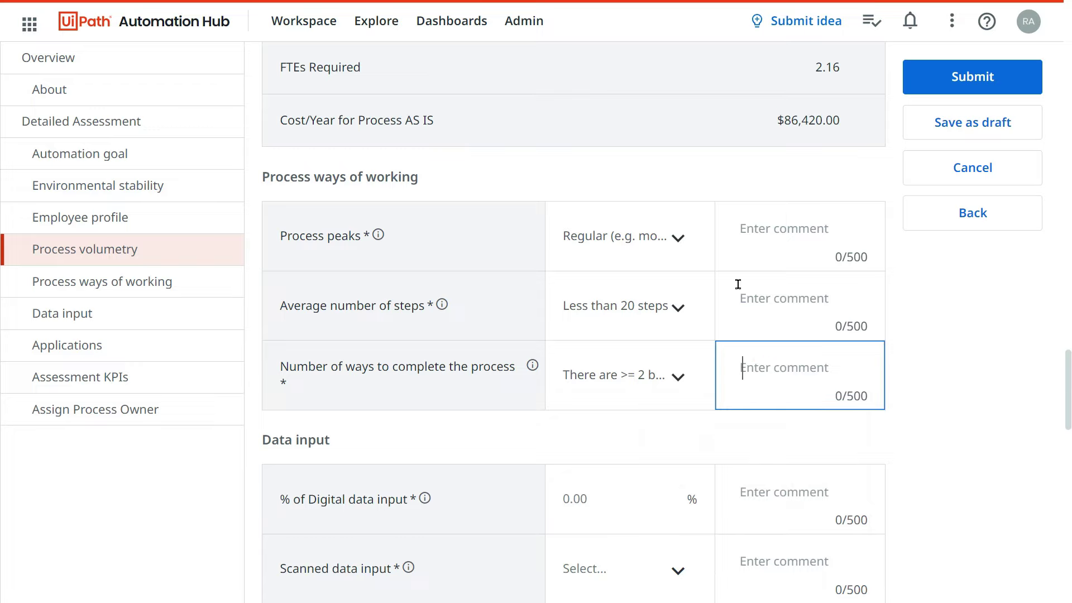
# Set the percentage of digital data input to 100% in the data input section.
pyautogui.scroll(-3, 496, 438)
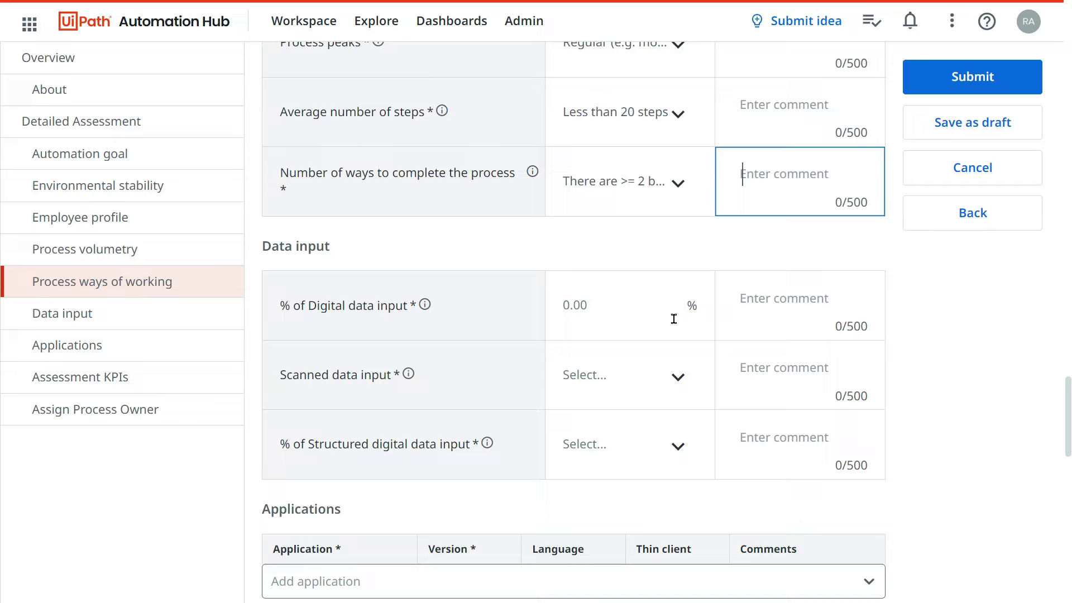
pyautogui.click(632, 309)
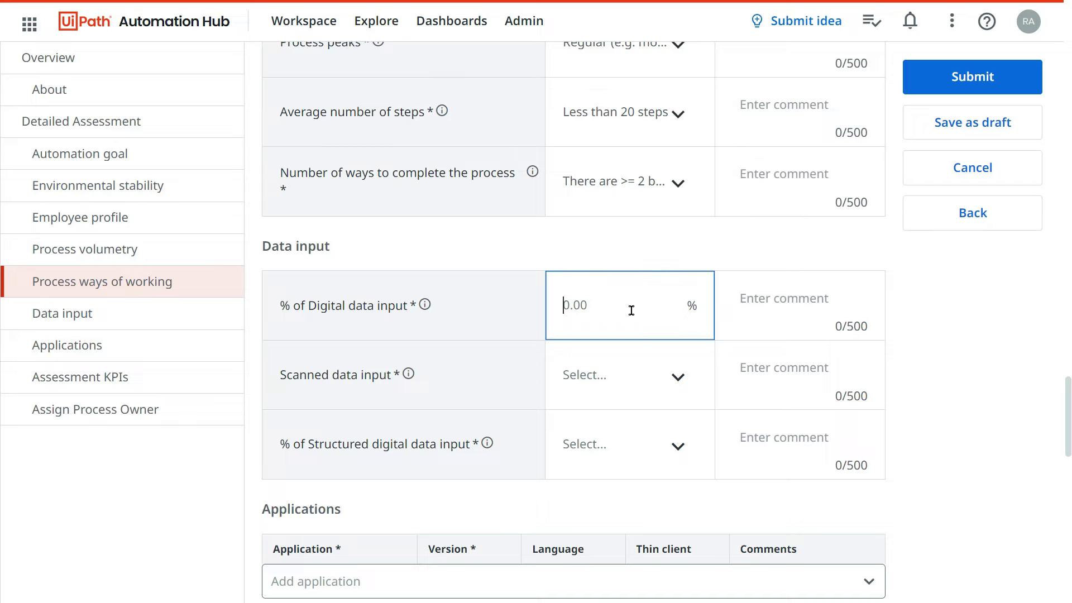
pyautogui.write('100')
pyautogui.click(489, 335)
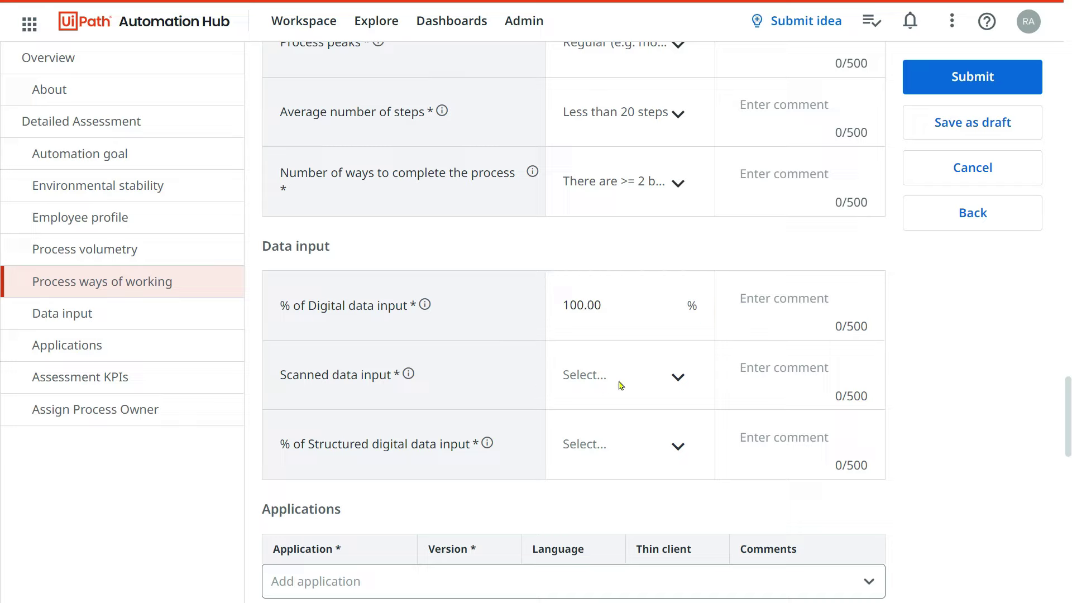
# Set scanned data input to Yes and the percentage of structured digital data input to >=80%.
pyautogui.click(684, 383)
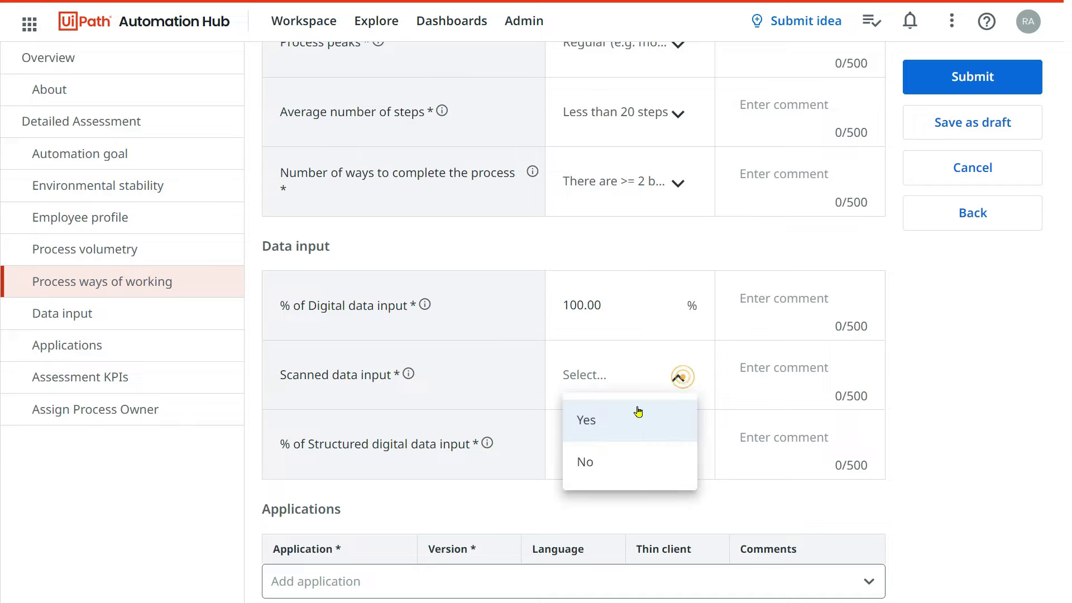
pyautogui.click(588, 421)
pyautogui.click(761, 369)
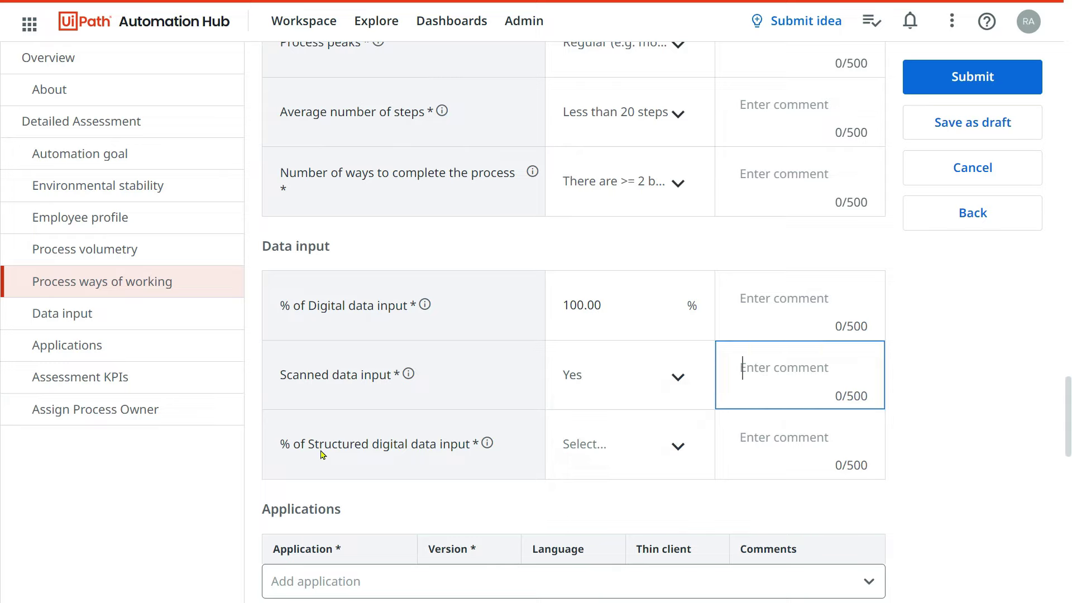
pyautogui.click(677, 446)
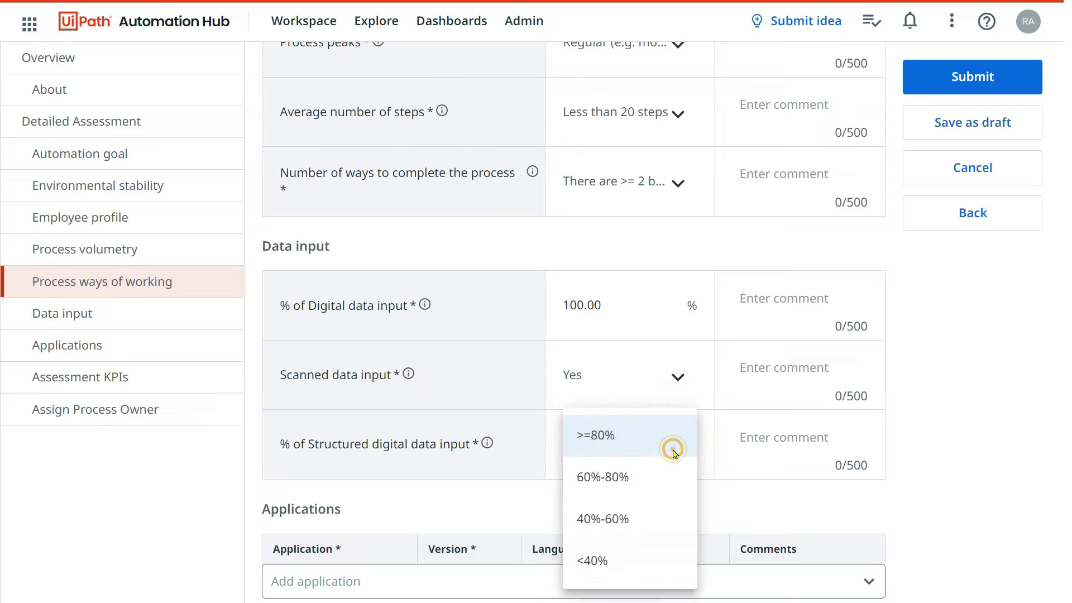
pyautogui.click(603, 435)
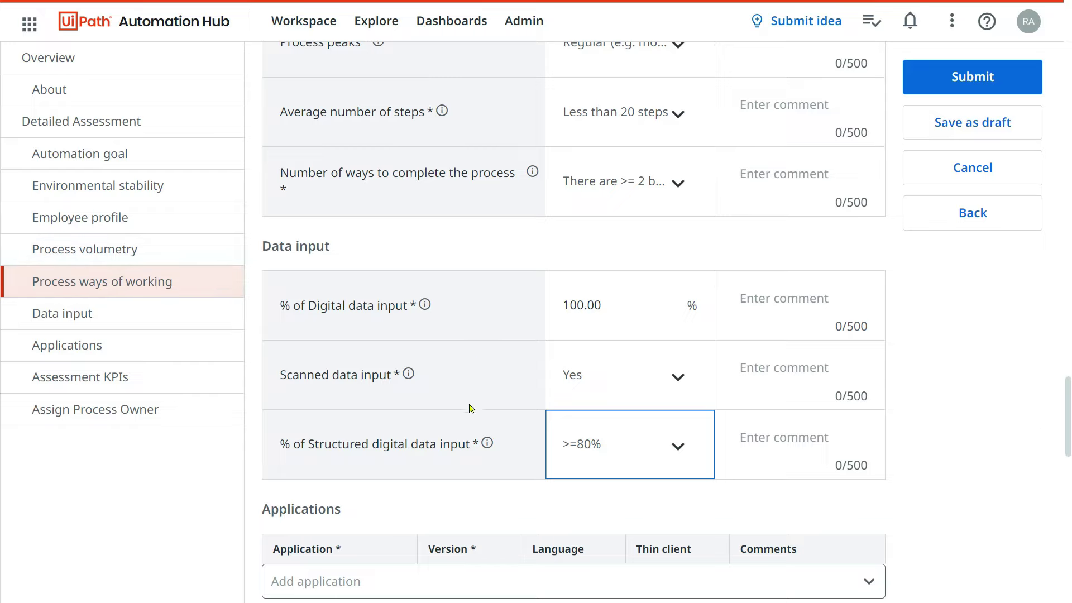
# Add SAP S/4HANA ON-PREMISE 1511 SAP_BASIS 750 English and Adobe PDF 2017 English to the applications used in the process.
pyautogui.scroll(-3, 469, 408)
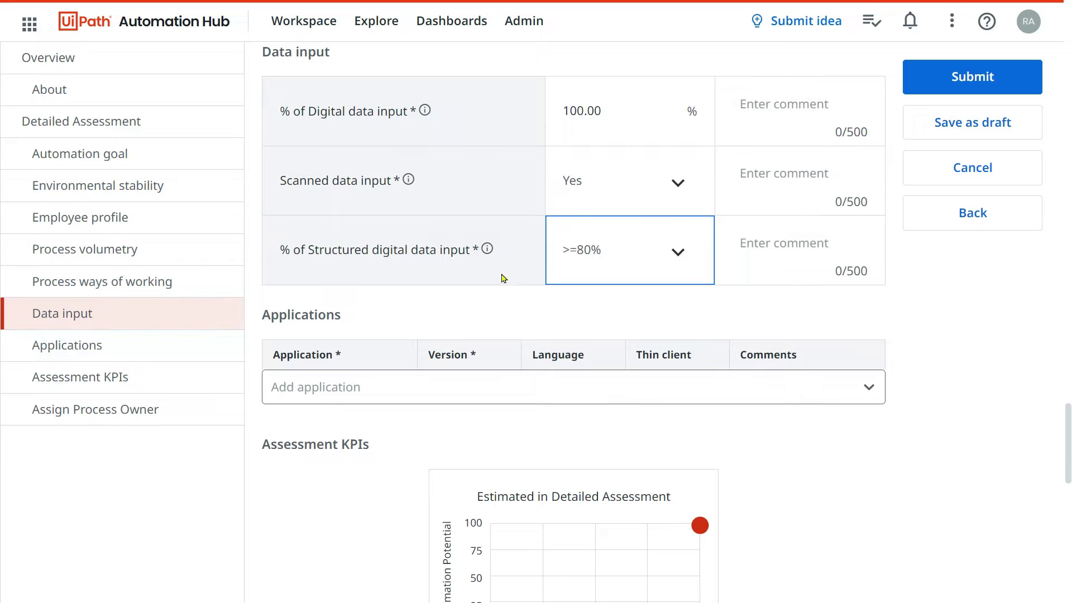
pyautogui.click(126, 347)
pyautogui.scroll(3, 409, 271)
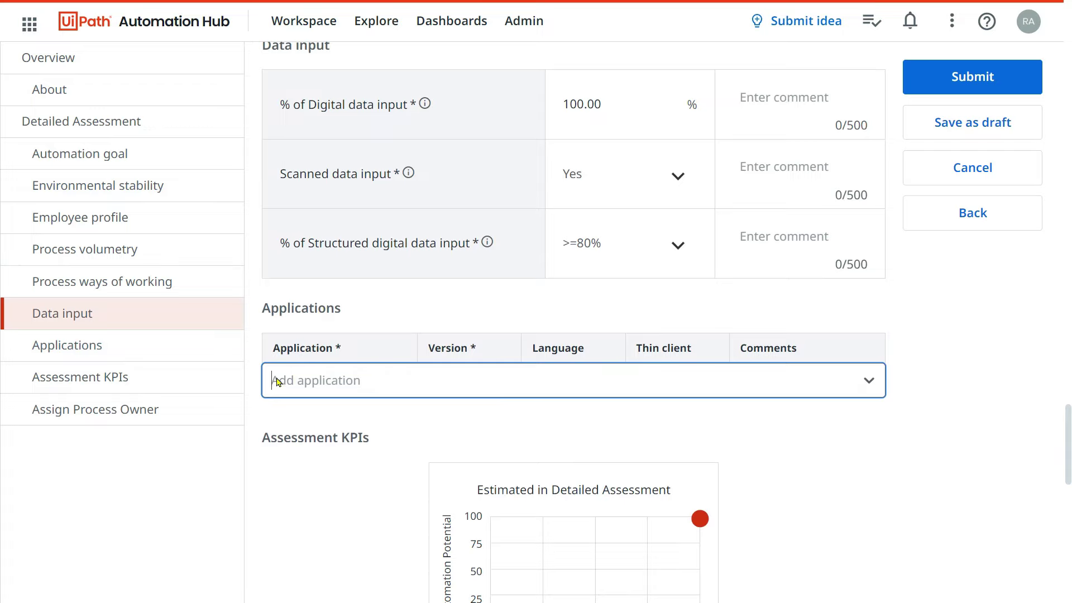
pyautogui.click(304, 392)
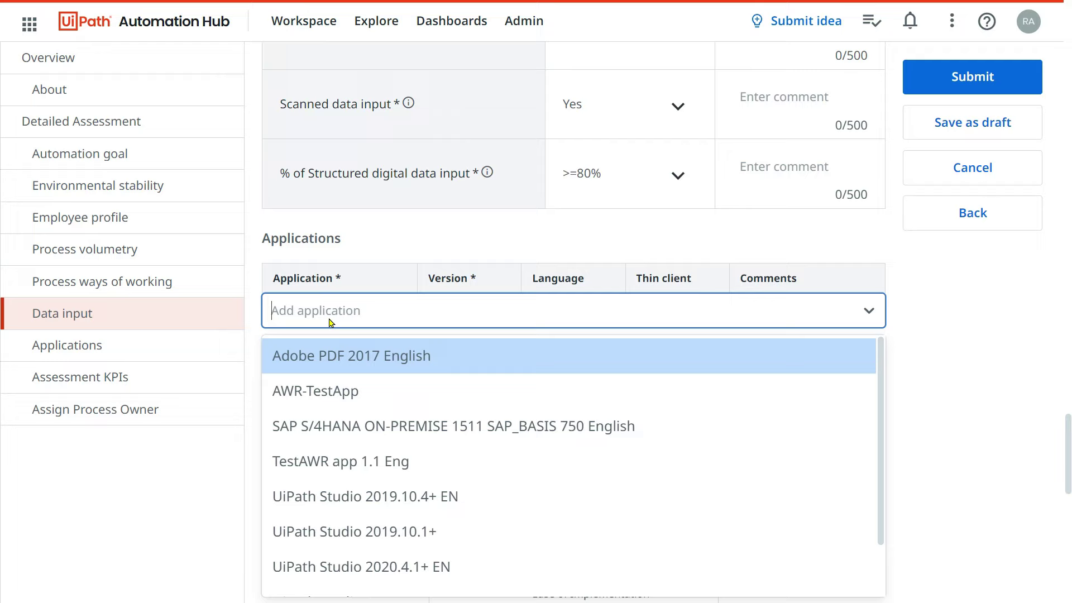
pyautogui.click(357, 427)
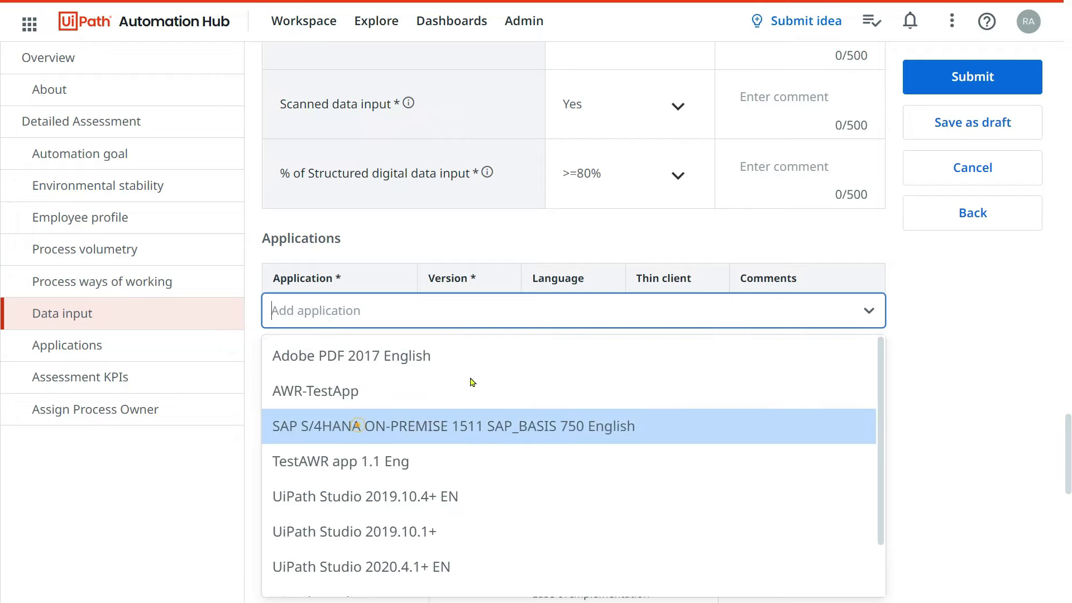
pyautogui.click(325, 373)
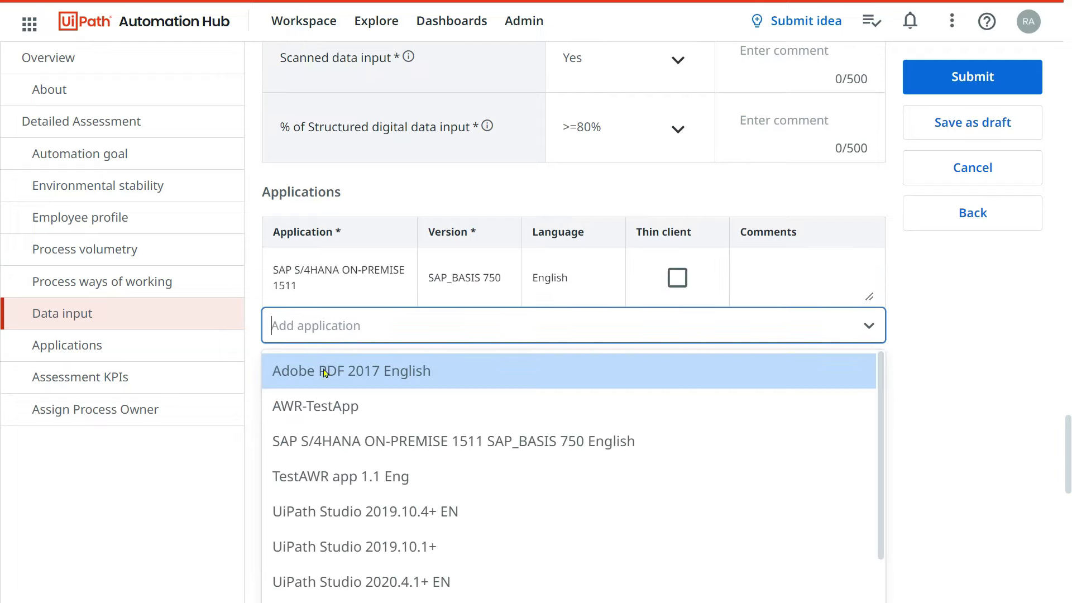
pyautogui.click(339, 358)
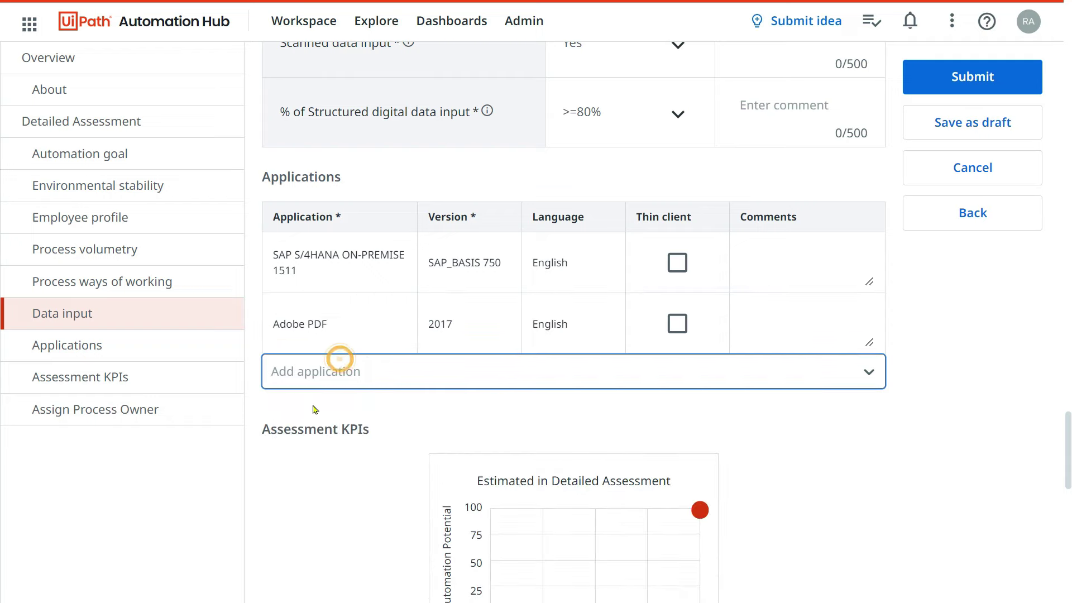
# Create a new application entry named outlook in the applications table.
pyautogui.click(306, 373)
pyautogui.write('ou')
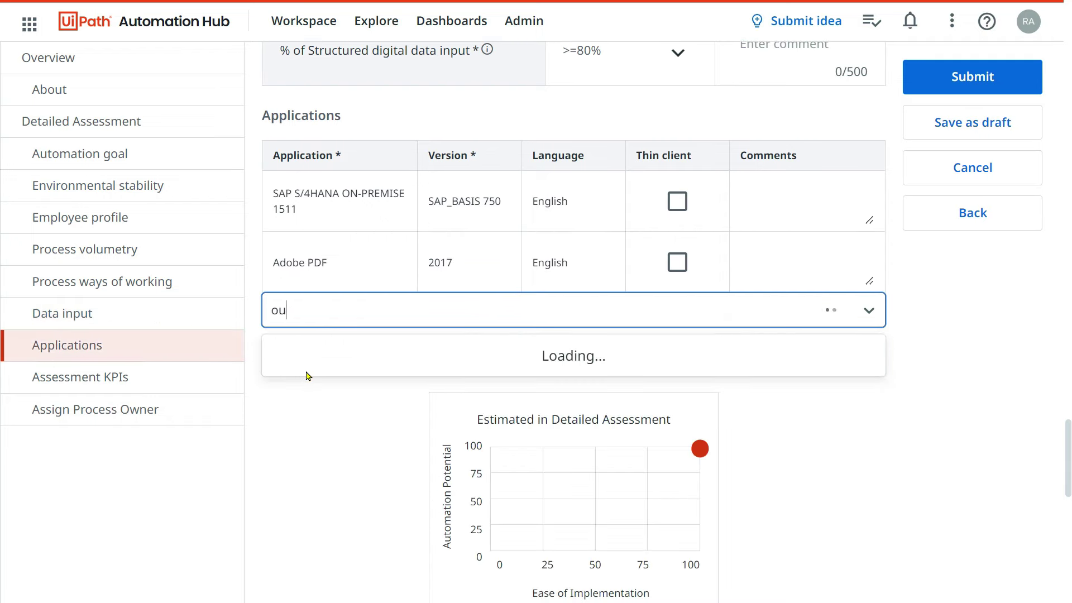
pyautogui.write('tlook')
pyautogui.click(375, 360)
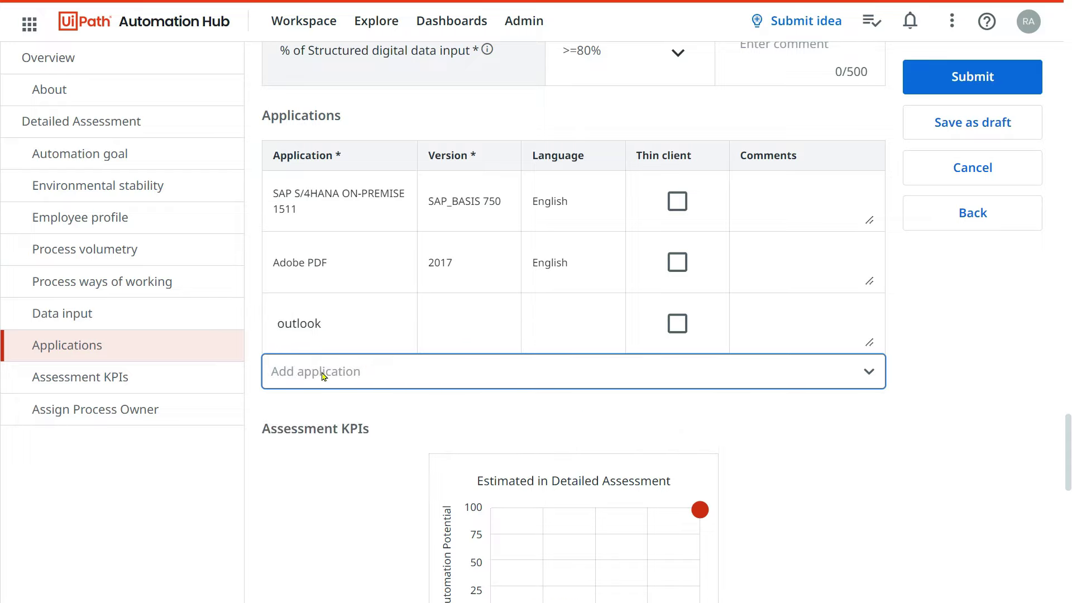
pyautogui.click(335, 362)
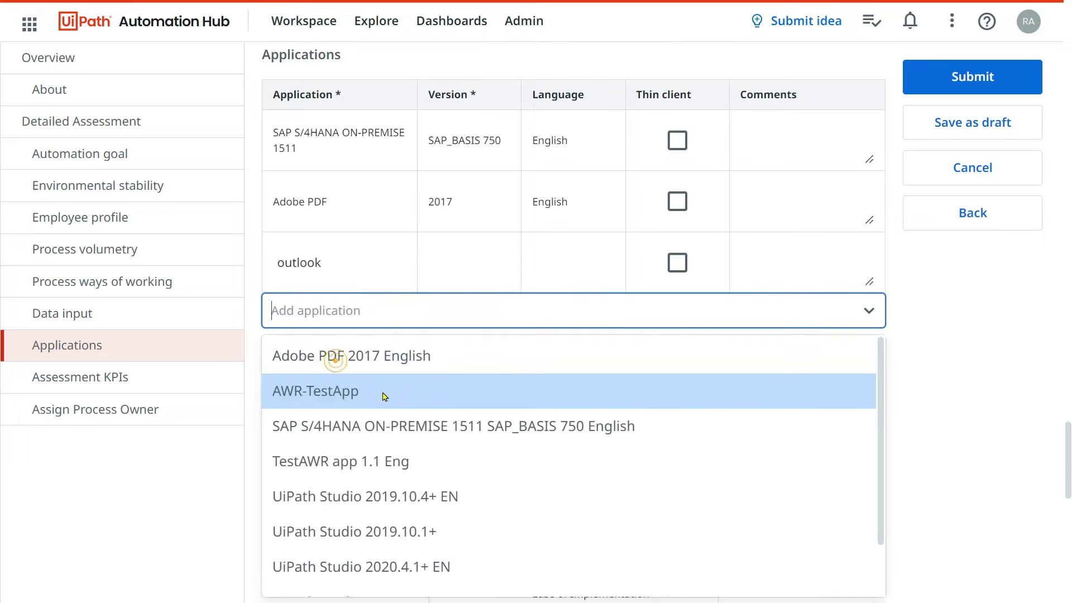
pyautogui.write('ABC')
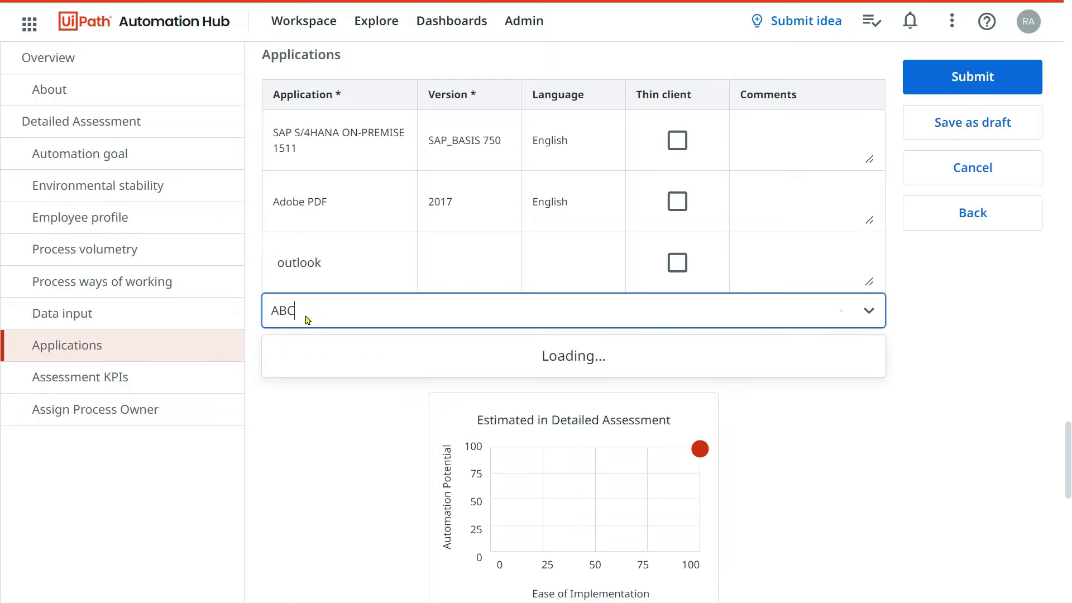
pyautogui.click(340, 496)
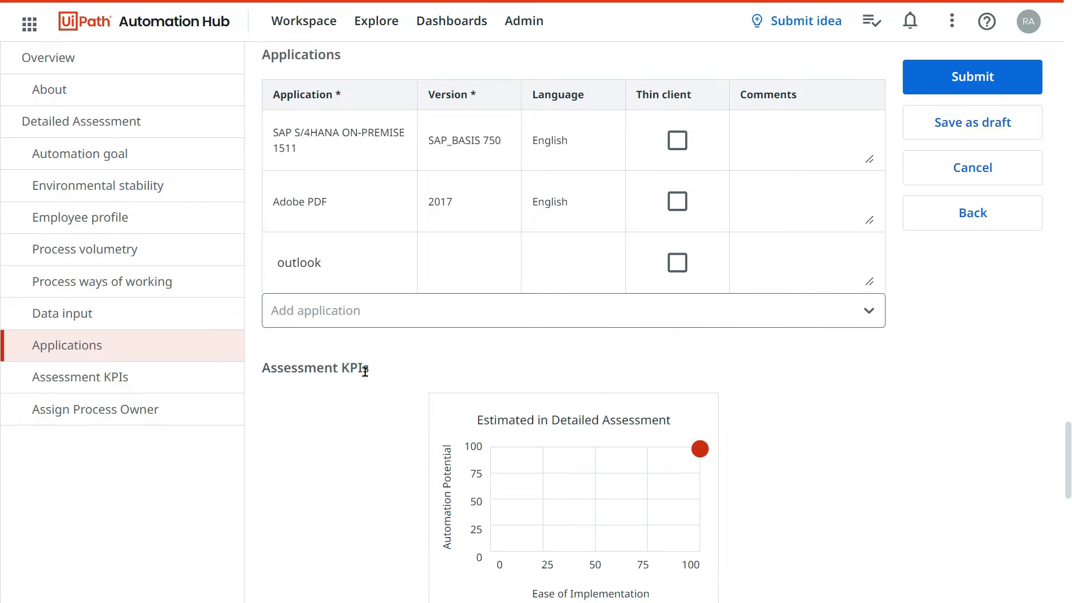
# Add the existing AWR-TestApp and a newly created application named Abc App to the applications table.
pyautogui.click(342, 312)
pyautogui.click(315, 456)
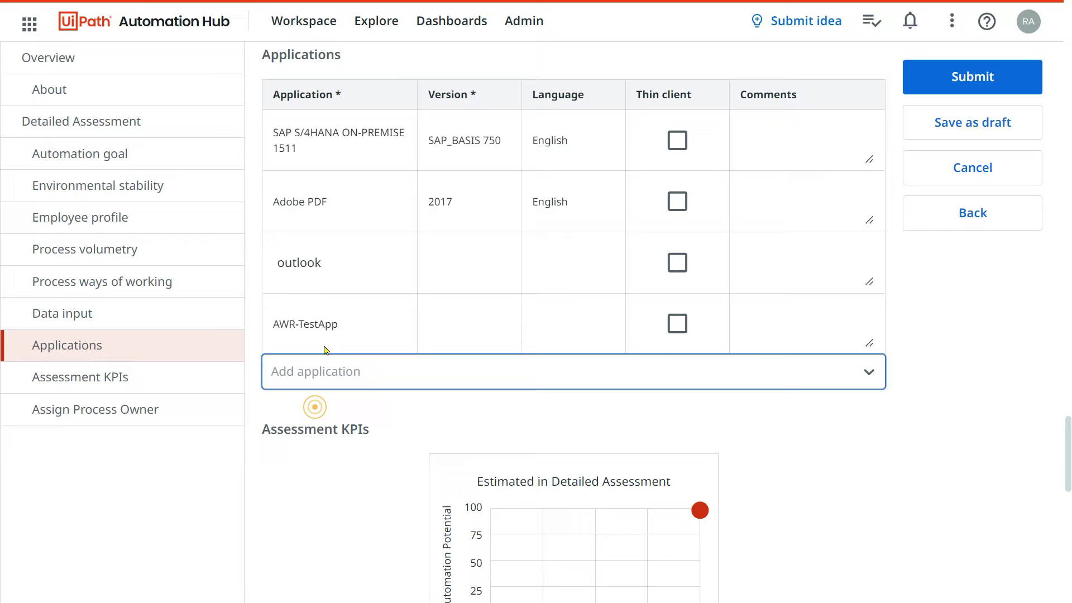
pyautogui.click(324, 371)
pyautogui.write('A')
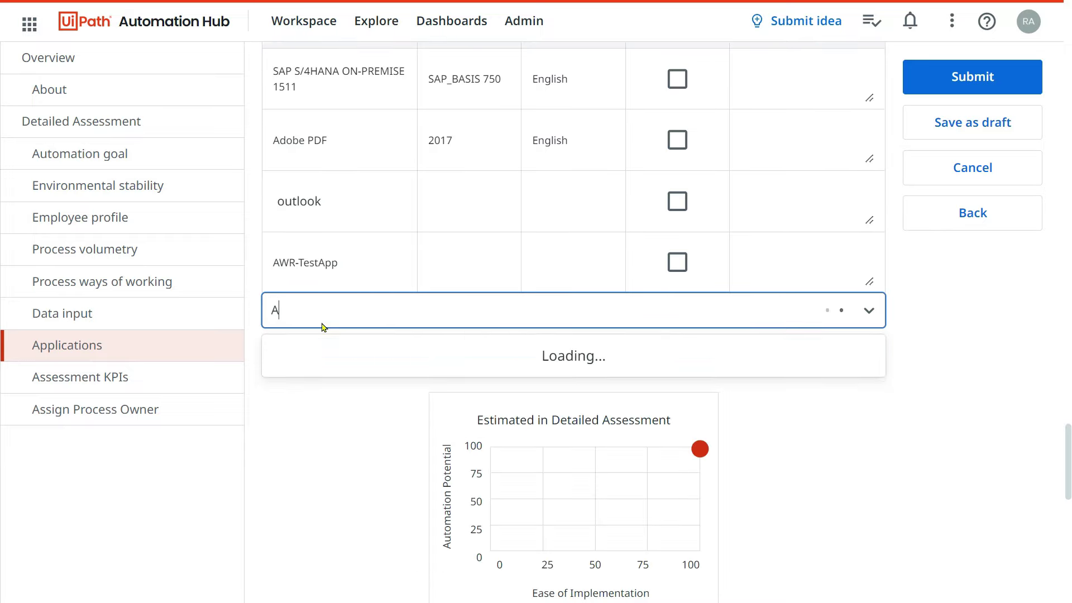
pyautogui.write('bc App')
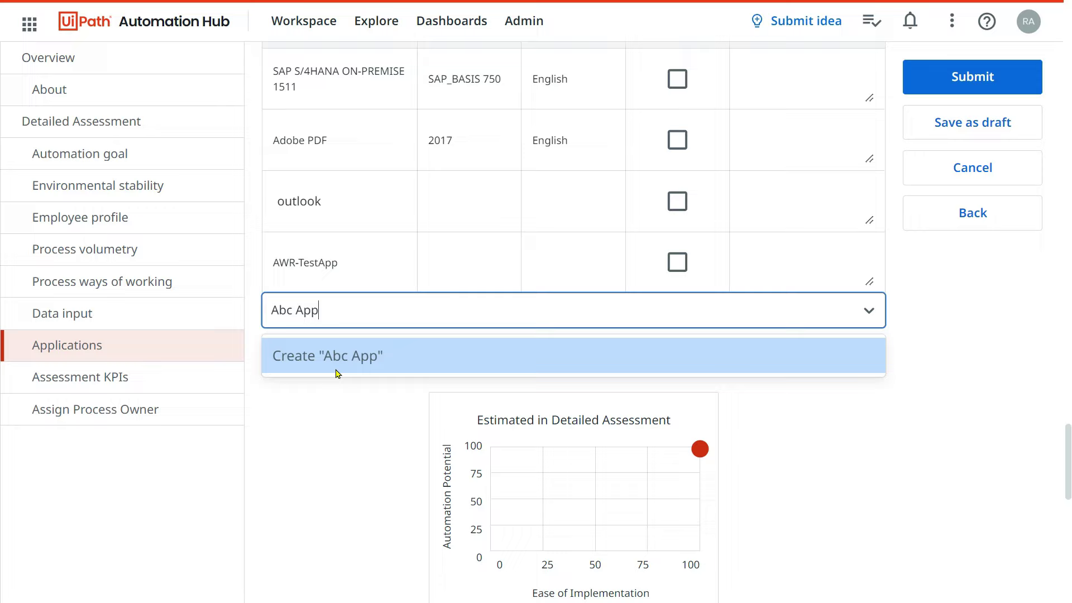
pyautogui.click(383, 363)
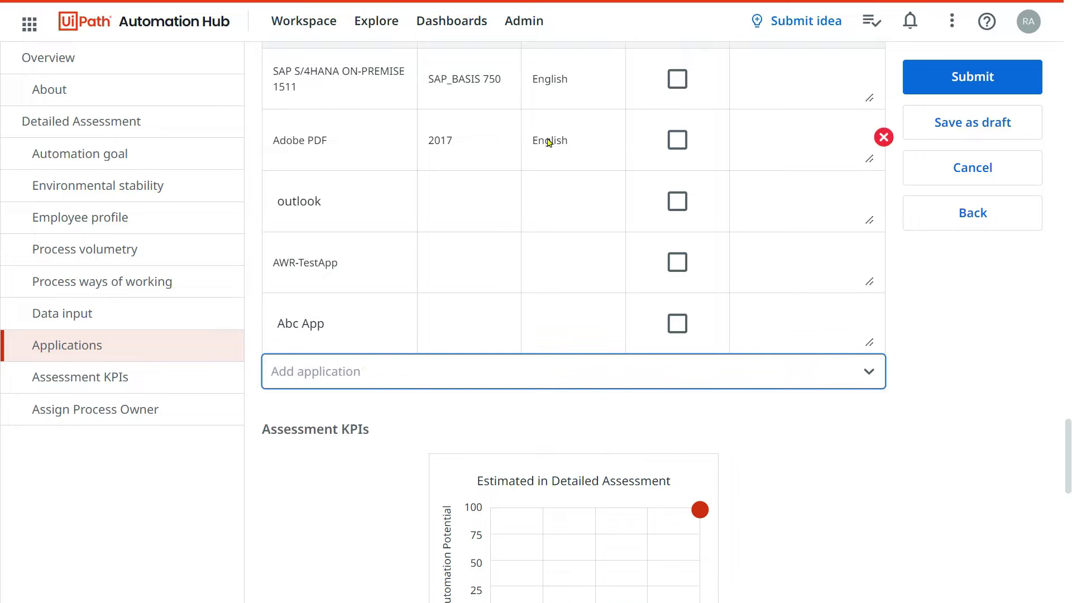
pyautogui.scroll(2, 402, 240)
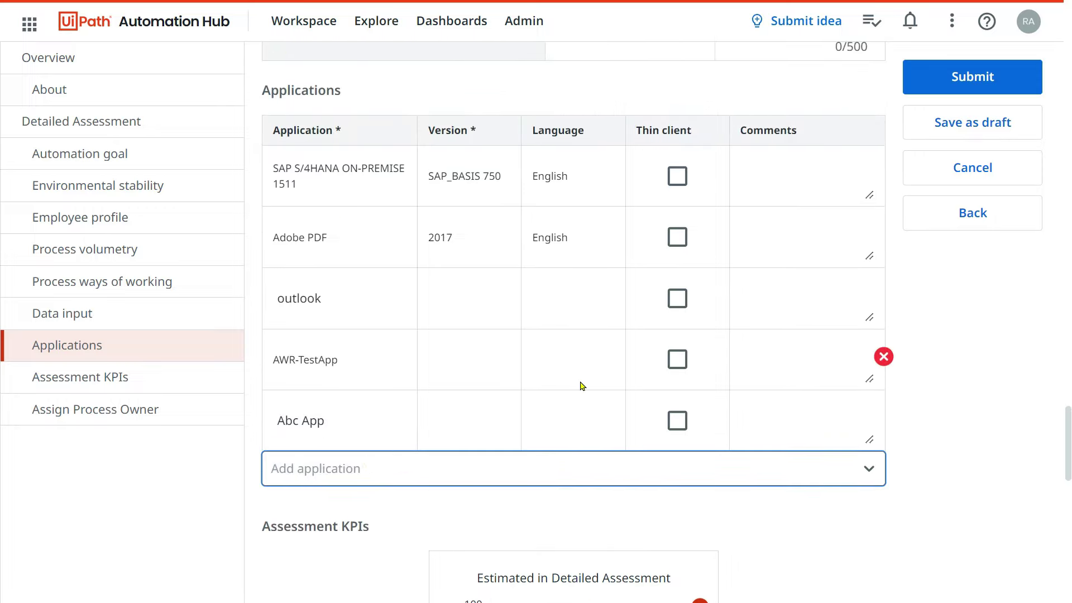
pyautogui.click(455, 278)
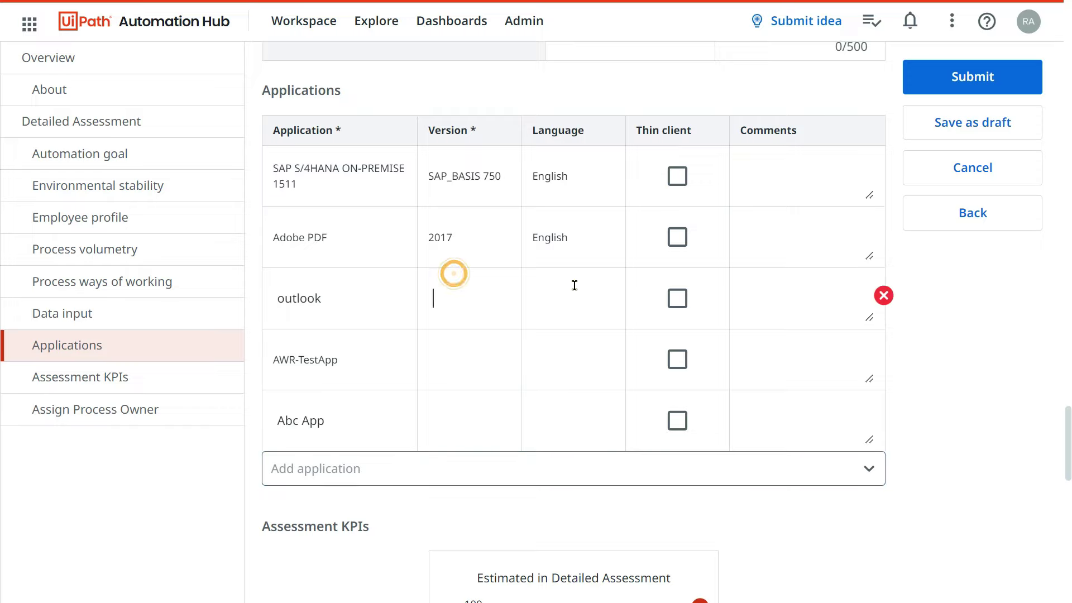
pyautogui.click(561, 297)
pyautogui.click(585, 375)
pyautogui.click(477, 409)
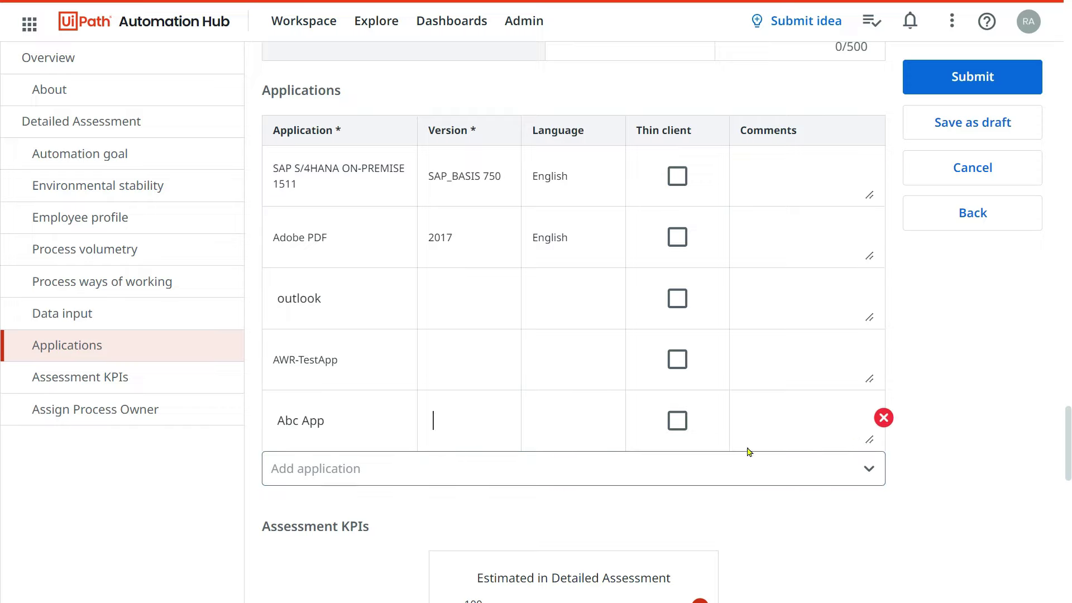
# Examine the assessment KPIs, including the automation potential versus ease of implementation chart and the estimated benefits per company and per employee.
pyautogui.scroll(-3, 558, 332)
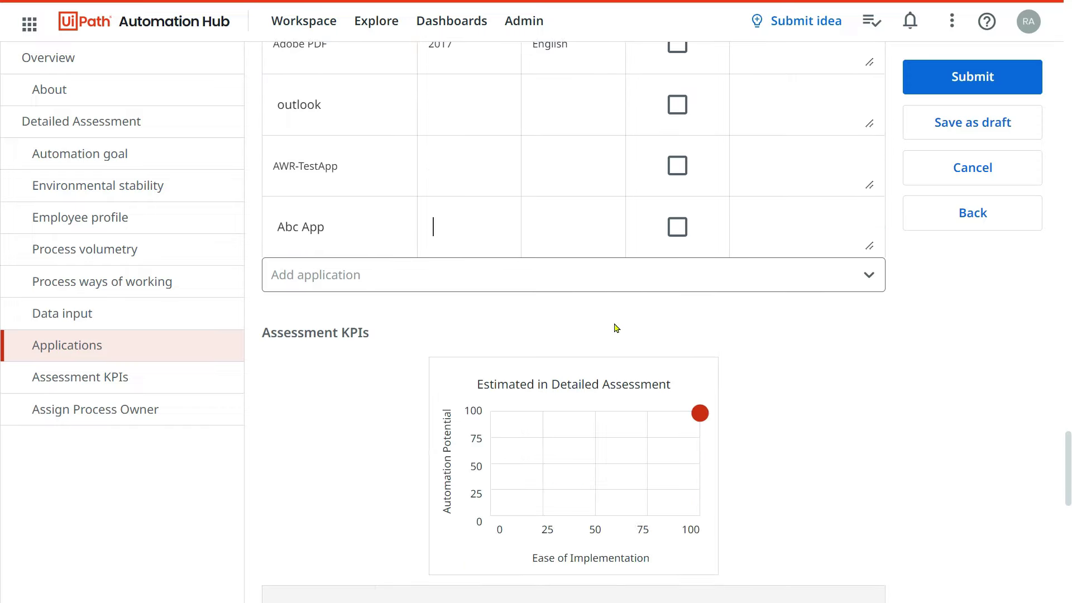
pyautogui.moveTo(610, 437)
pyautogui.moveTo(693, 428)
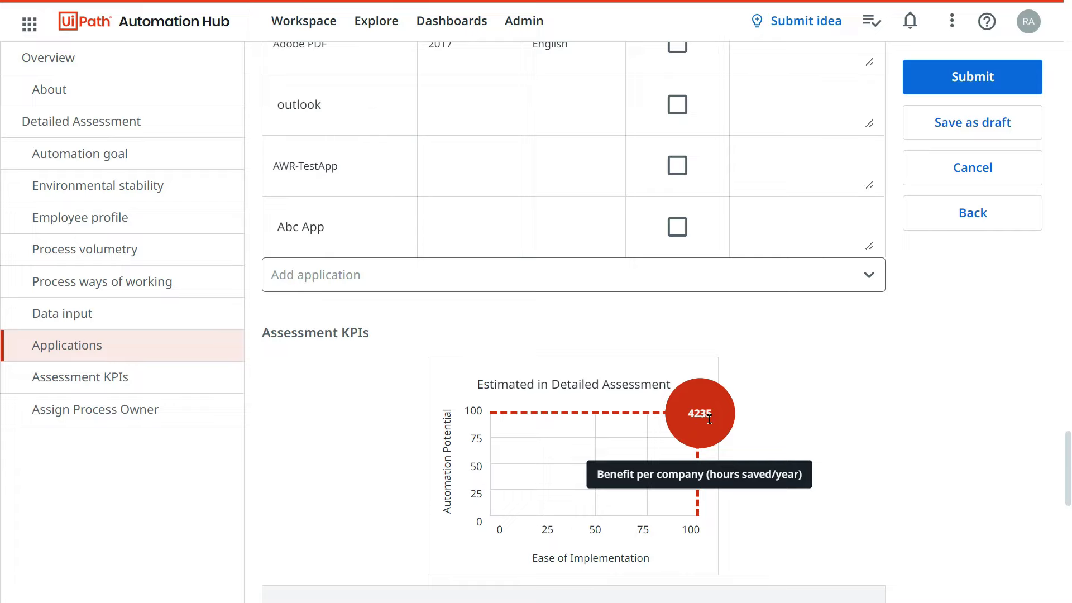
pyautogui.scroll(-2, 707, 415)
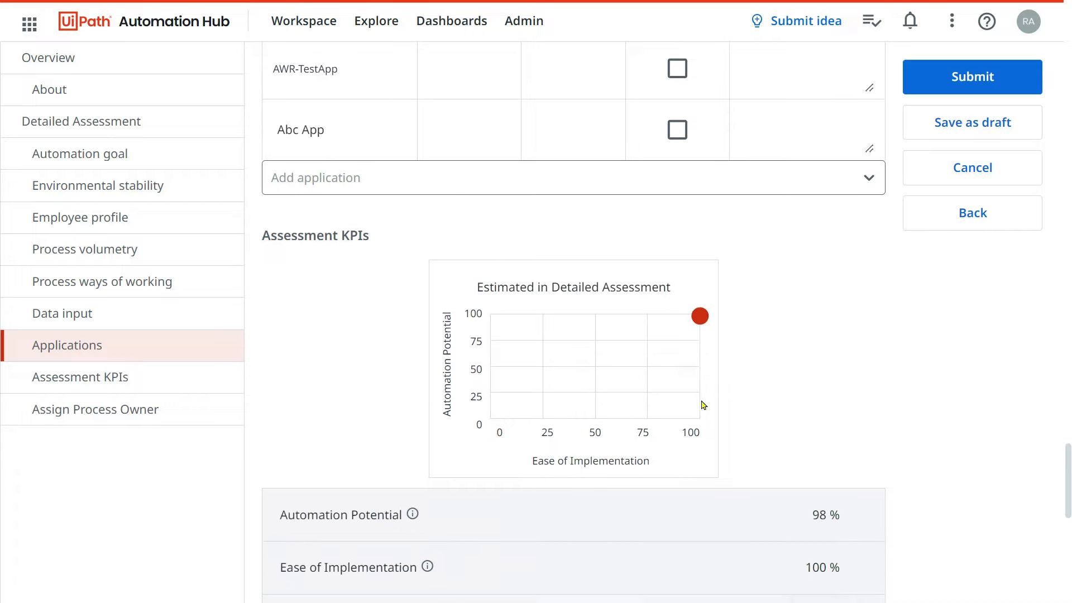
pyautogui.scroll(-5, 665, 354)
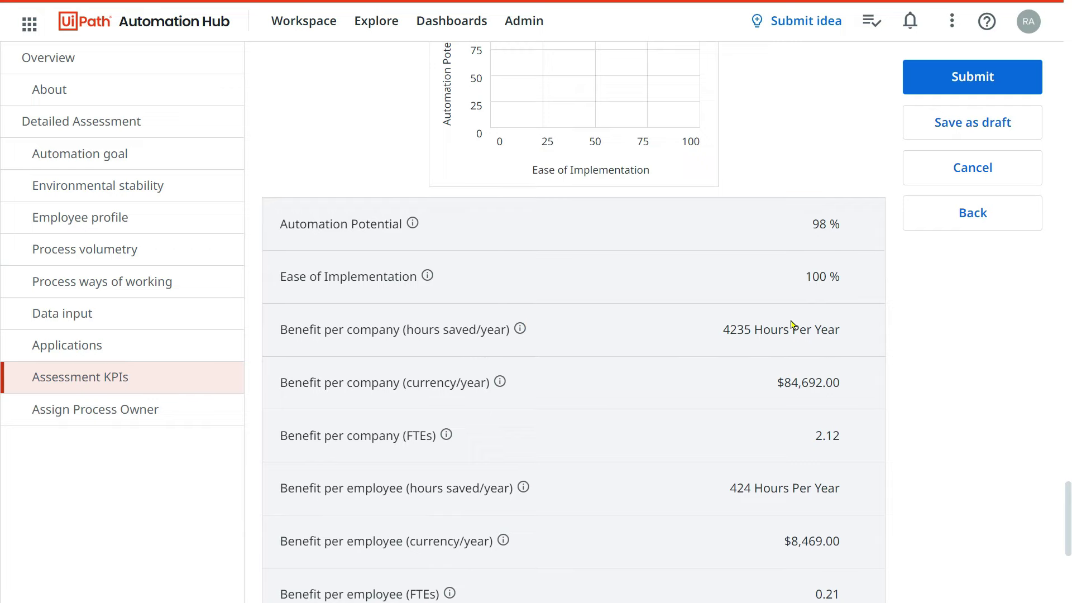
pyautogui.scroll(-5, 791, 324)
pyautogui.scroll(3, 787, 371)
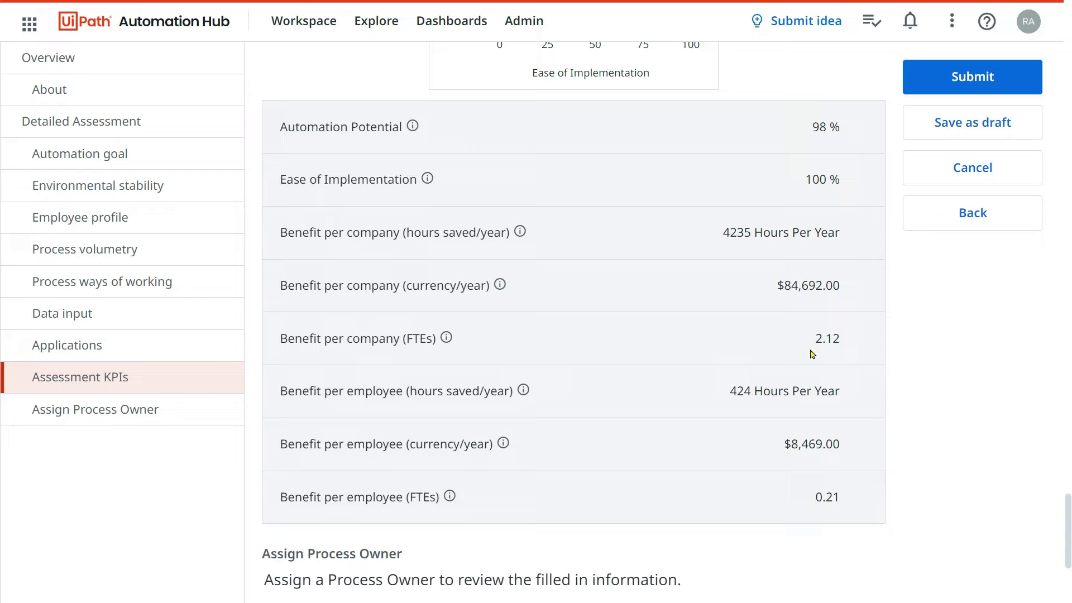
pyautogui.scroll(-2, 418, 374)
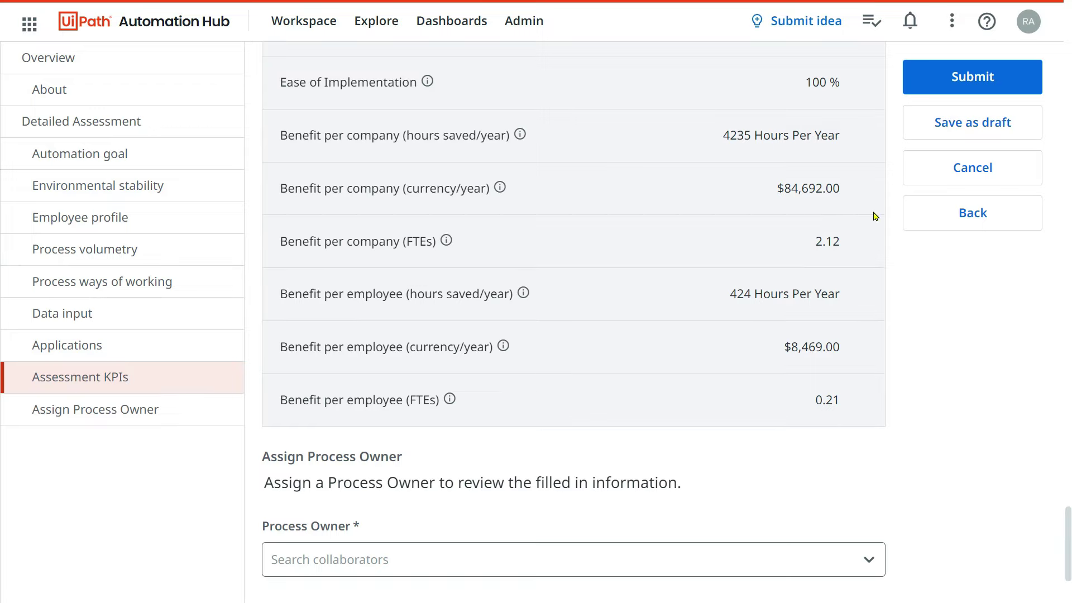
pyautogui.scroll(3, 840, 144)
pyautogui.scroll(-3, 771, 404)
pyautogui.scroll(1, 704, 218)
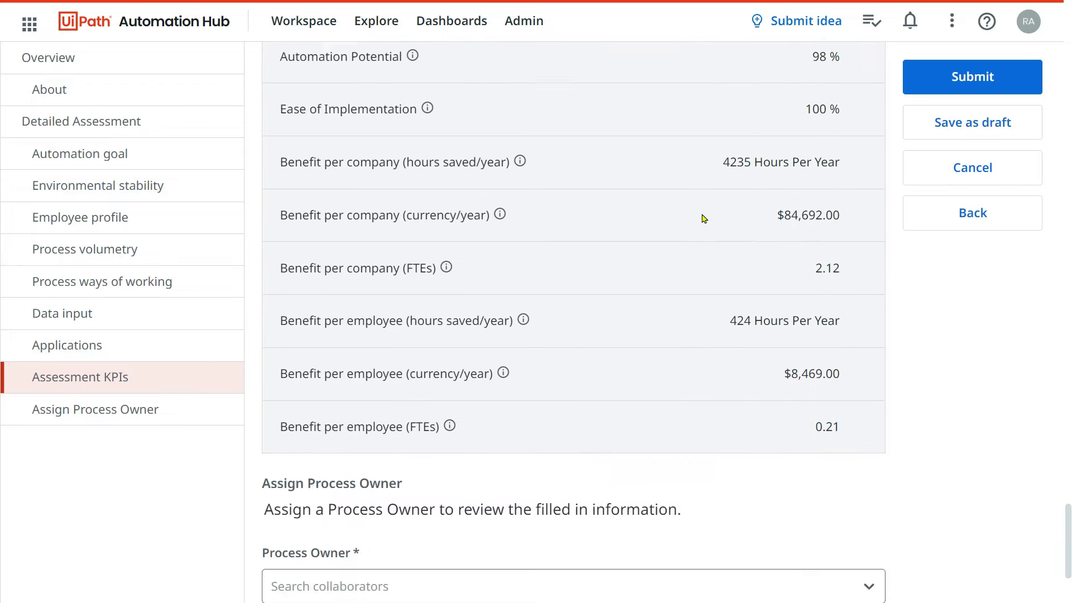
# Review the company and employee benefit KPIs, including how the FTE benefit per employee is defined.
pyautogui.scroll(1, 703, 218)
pyautogui.moveTo(448, 495)
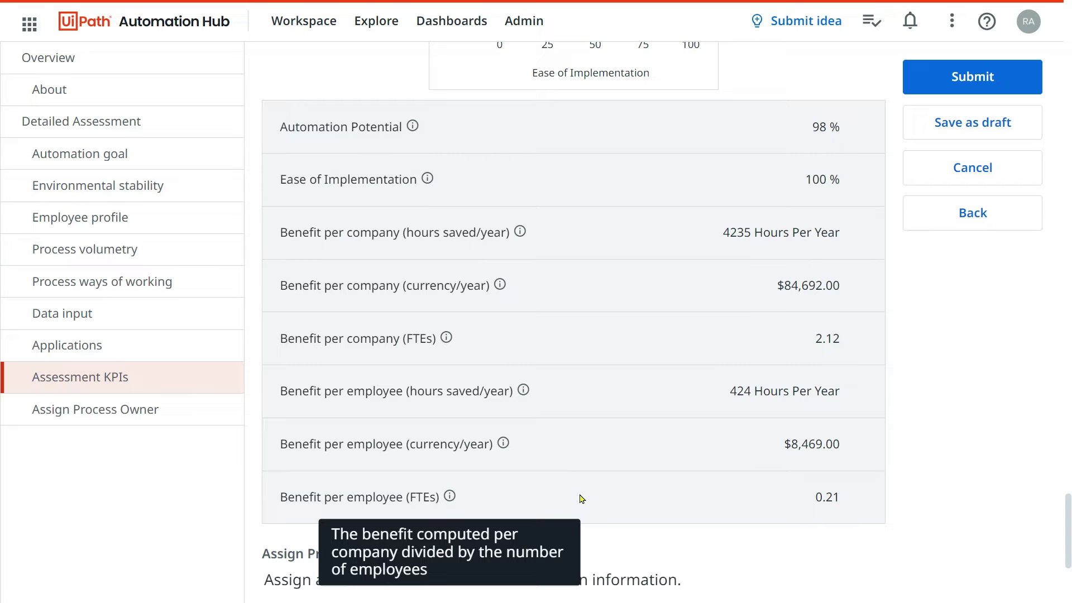
pyautogui.scroll(-2, 813, 477)
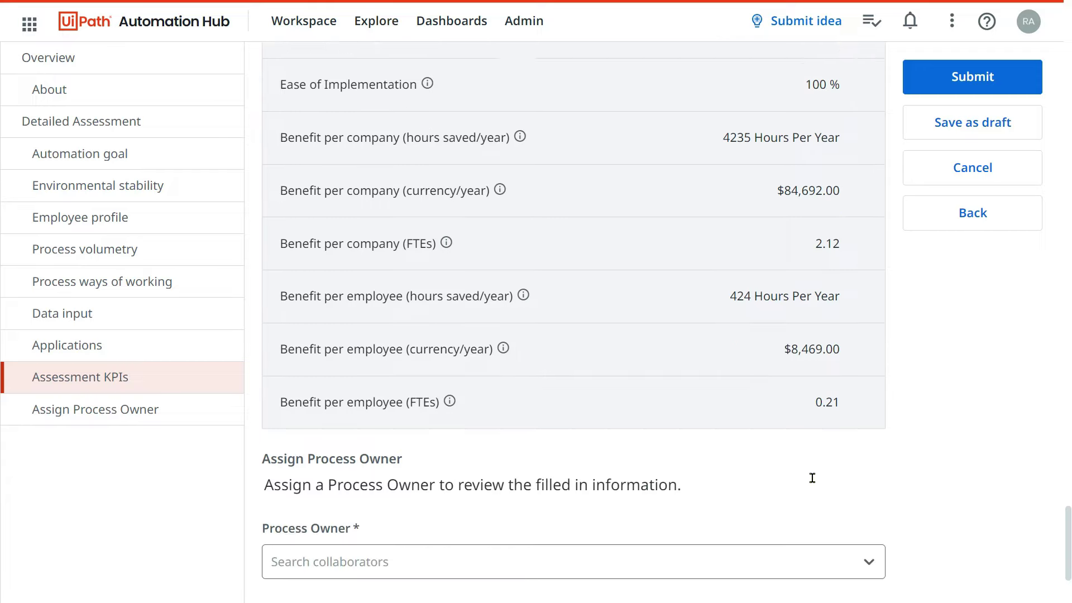
pyautogui.scroll(-2, 812, 478)
pyautogui.scroll(1, 797, 399)
pyautogui.scroll(-3, 737, 355)
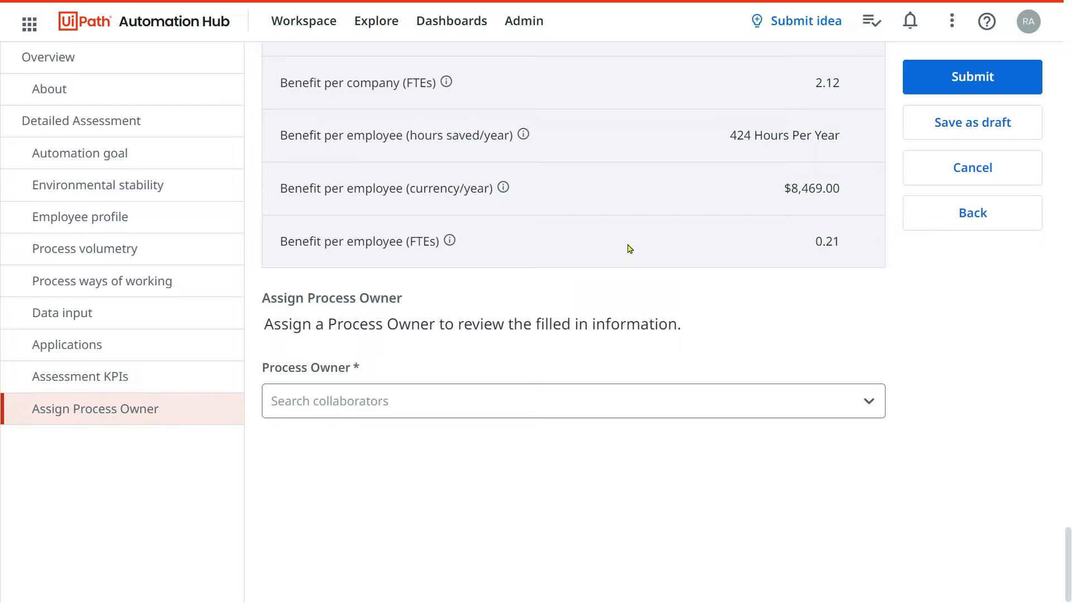
pyautogui.scroll(7, 598, 232)
pyautogui.scroll(-7, 608, 168)
# Assign the idea submitter's own account as the Process Owner who reviews the filled-in information.
pyautogui.click(870, 401)
pyautogui.click(870, 401)
pyautogui.click(988, 372)
pyautogui.click(858, 409)
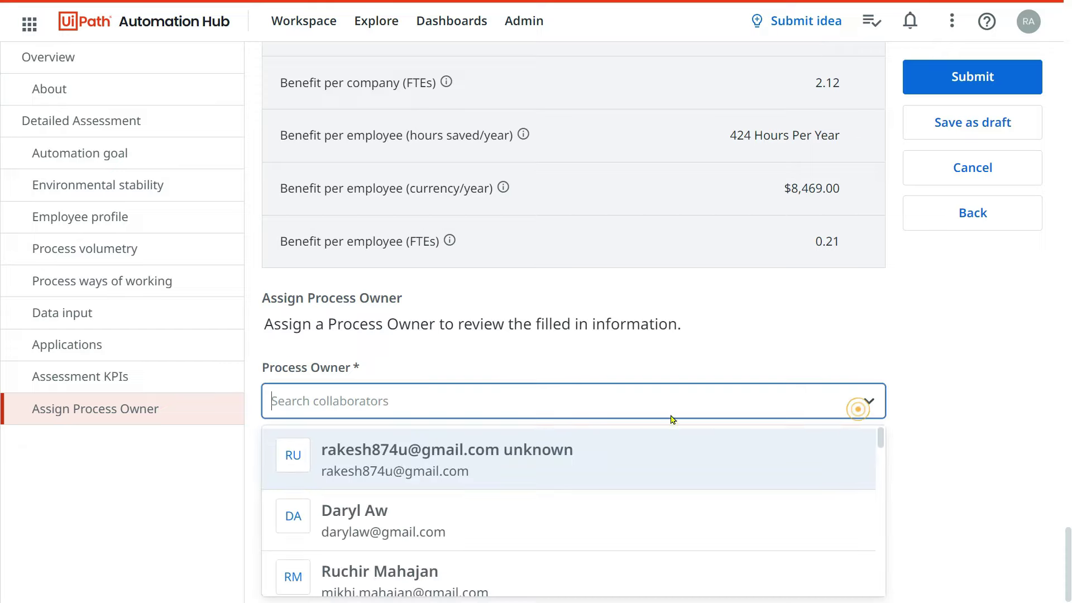
pyautogui.click(500, 458)
pyautogui.scroll(2, 976, 358)
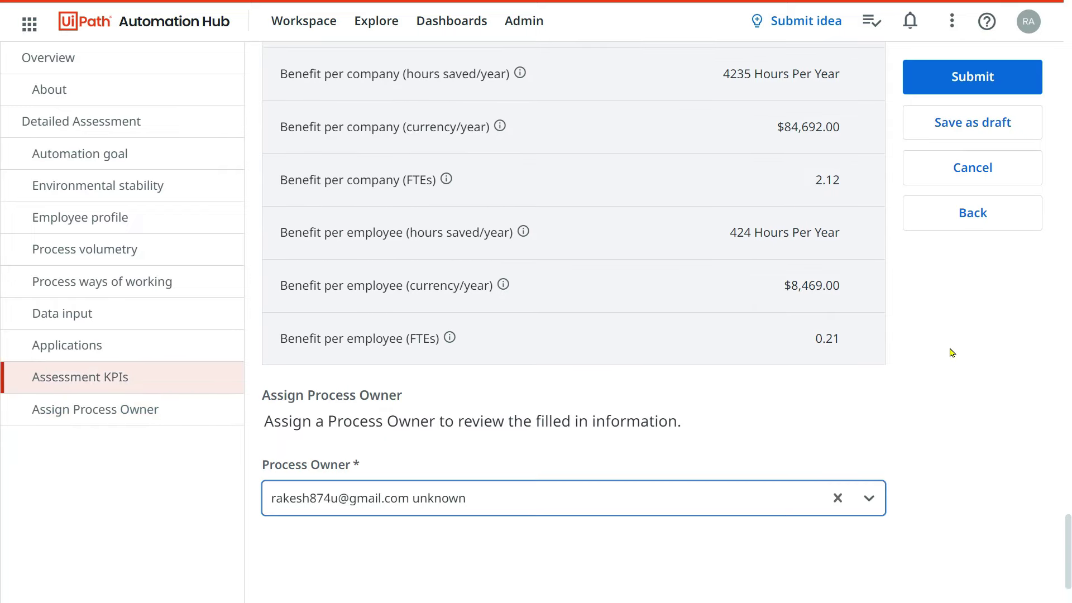
pyautogui.scroll(1, 952, 351)
pyautogui.scroll(-3, 804, 433)
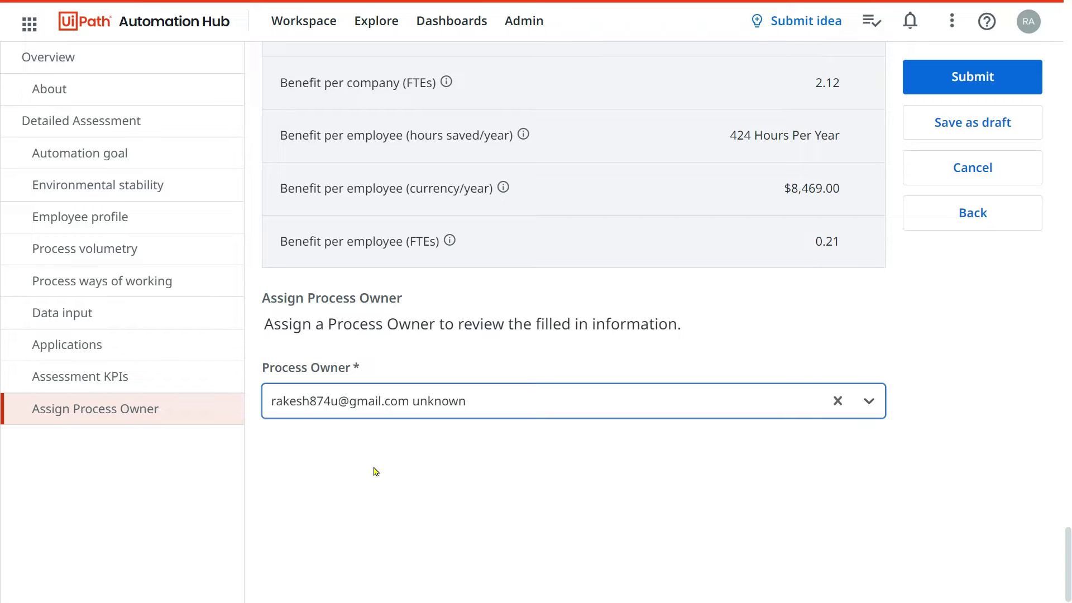
# Submit the completed Invoice Processing for -US idea for review by the process owner and confirm the submission.
pyautogui.scroll(4, 809, 411)
pyautogui.scroll(-4, 809, 412)
pyautogui.scroll(4, 716, 450)
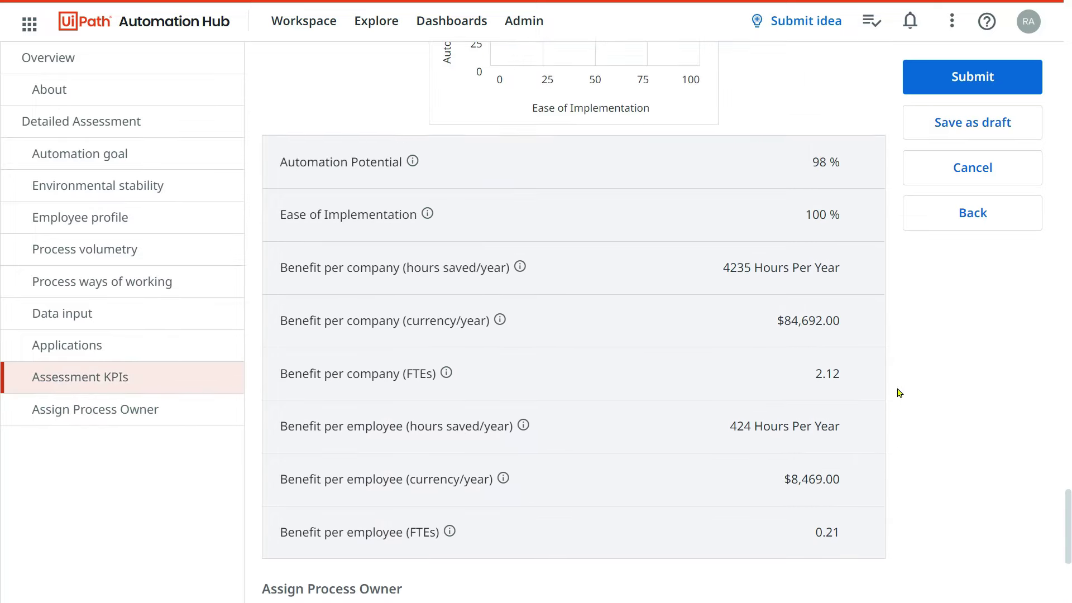
pyautogui.scroll(-2, 900, 391)
pyautogui.scroll(-1, 724, 477)
pyautogui.scroll(3, 478, 443)
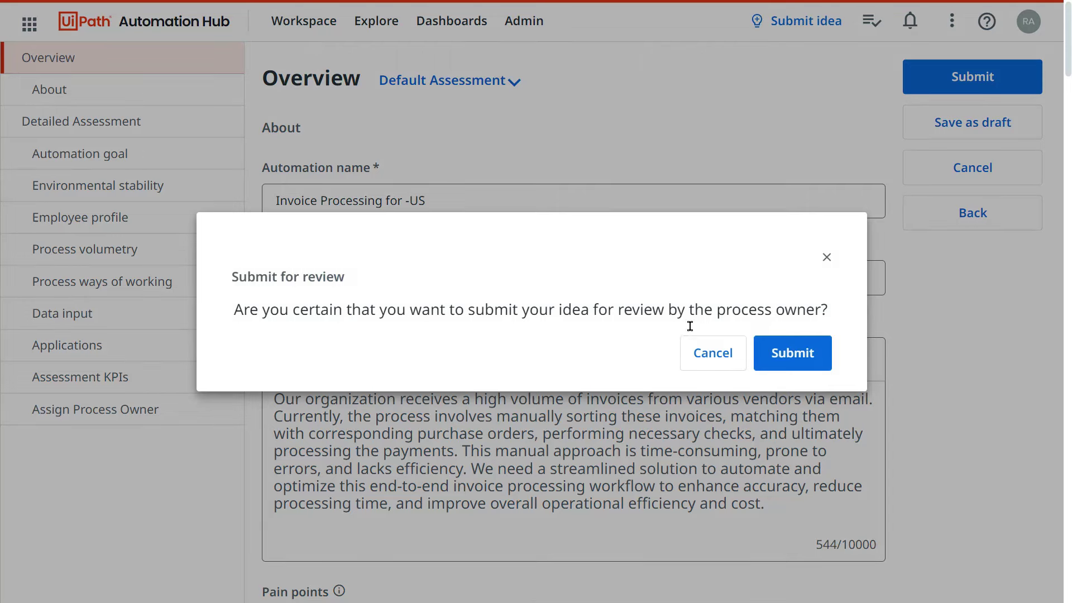
pyautogui.click(801, 355)
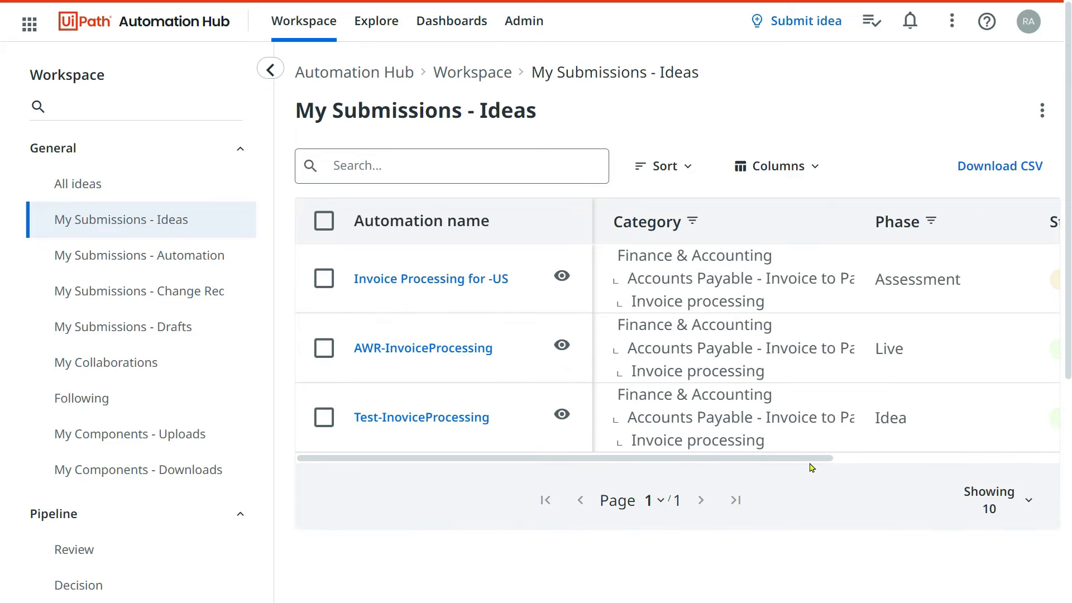
# Check the phase and status of Invoice Processing for -US among the submitted ideas, and view its collaborators.
pyautogui.hscroll(5, 811, 467)
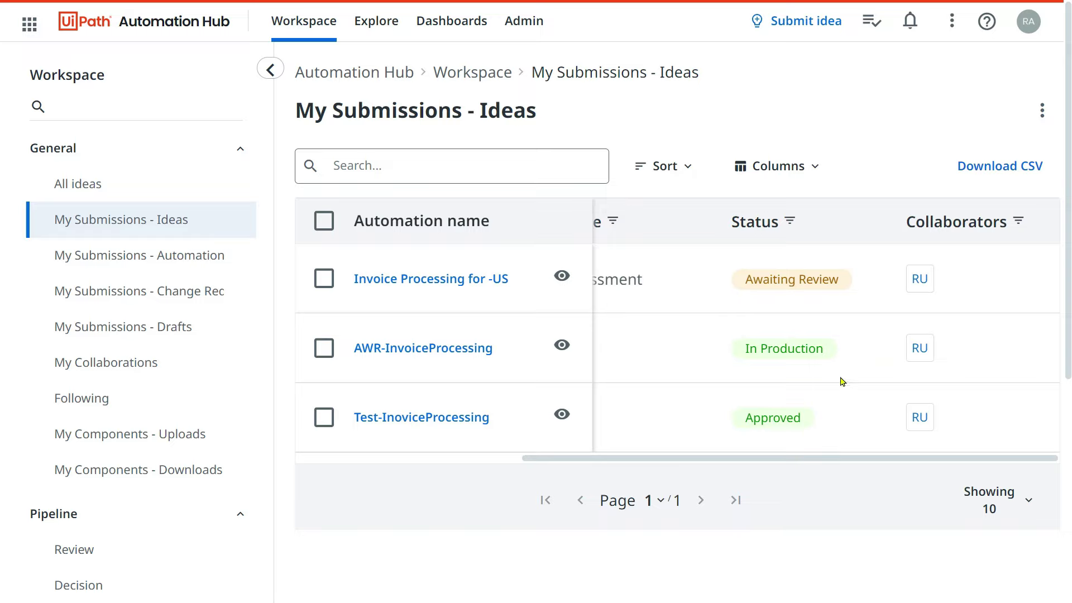
pyautogui.moveTo(798, 463); pyautogui.dragTo(720, 461)
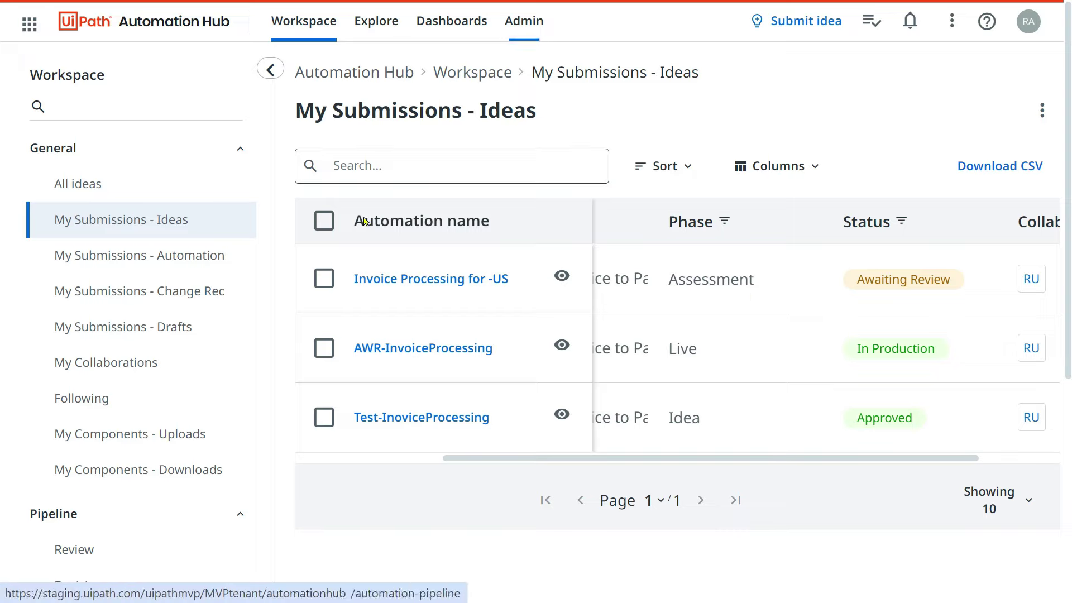
pyautogui.click(424, 279)
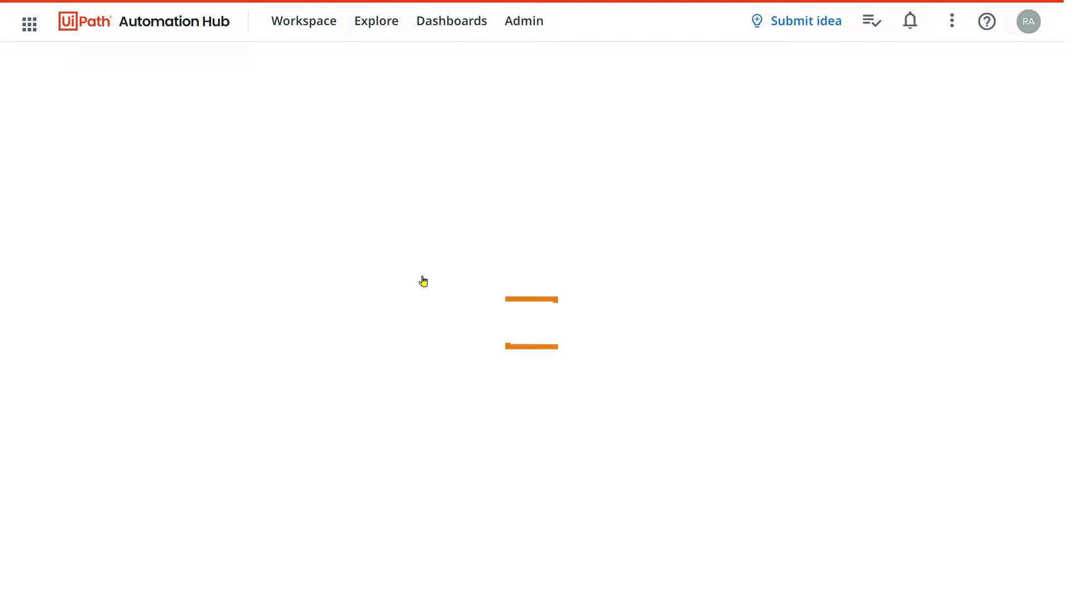
pyautogui.click(641, 280)
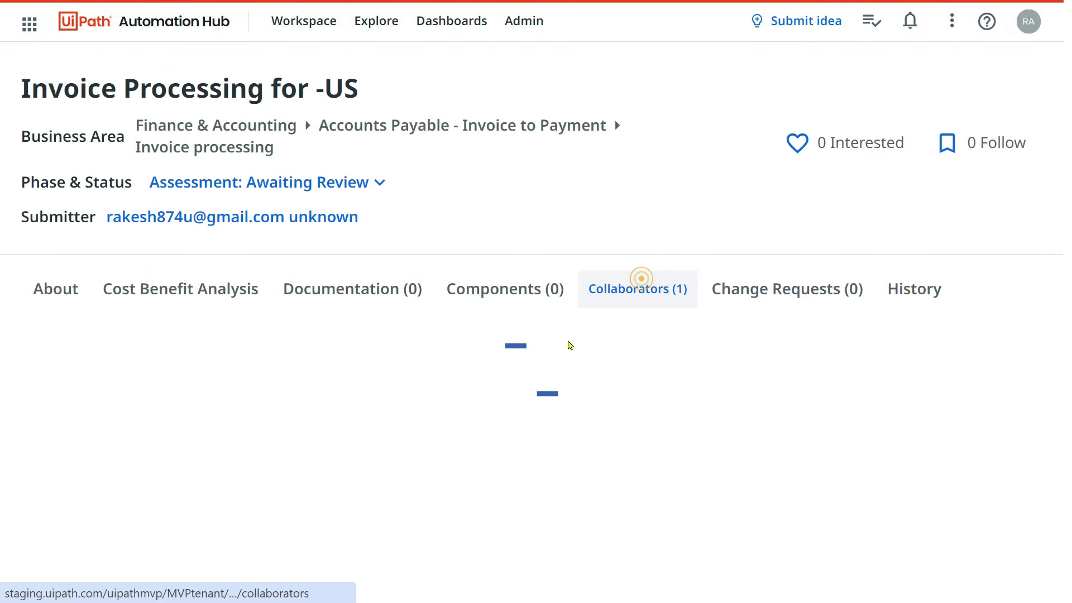
pyautogui.scroll(-2, 519, 490)
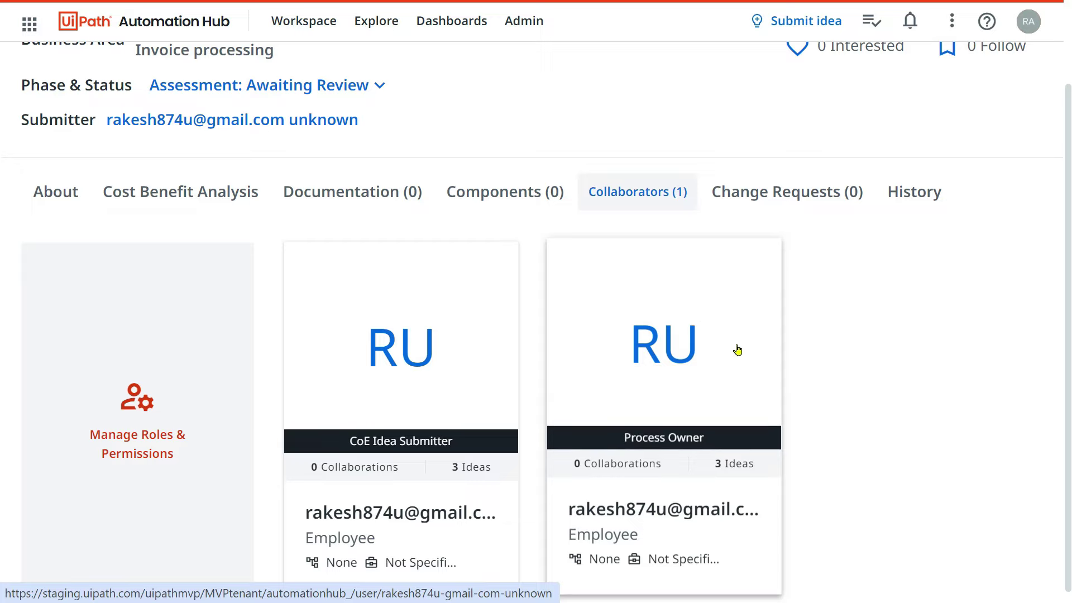
pyautogui.scroll(2, 590, 428)
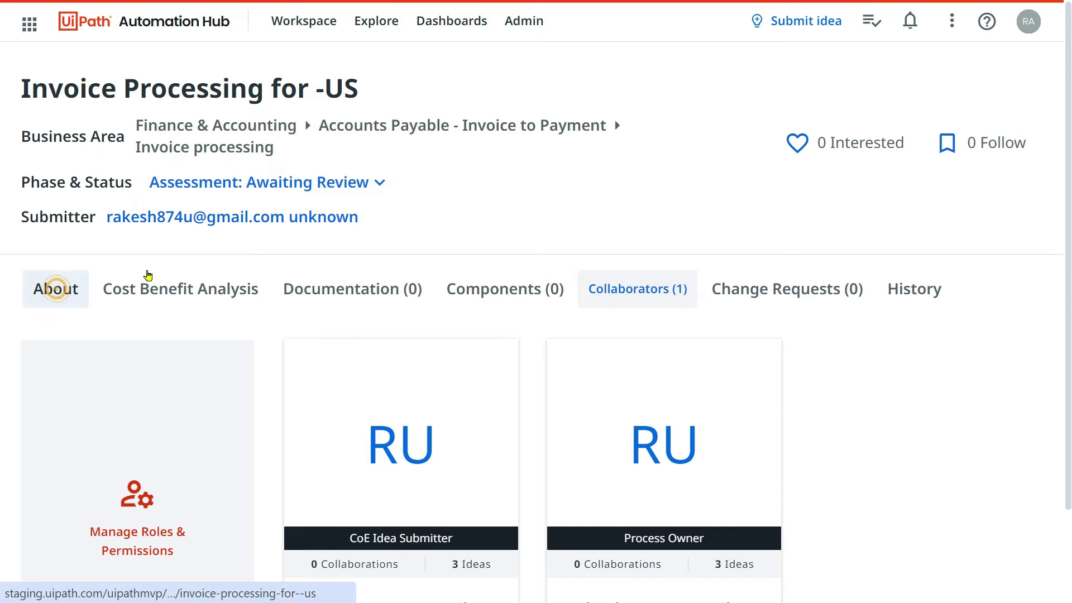
# Review the idea's overview and detailed assessment information, and view the phase and status transitions available for it.
pyautogui.click(78, 286)
pyautogui.scroll(-3, 627, 438)
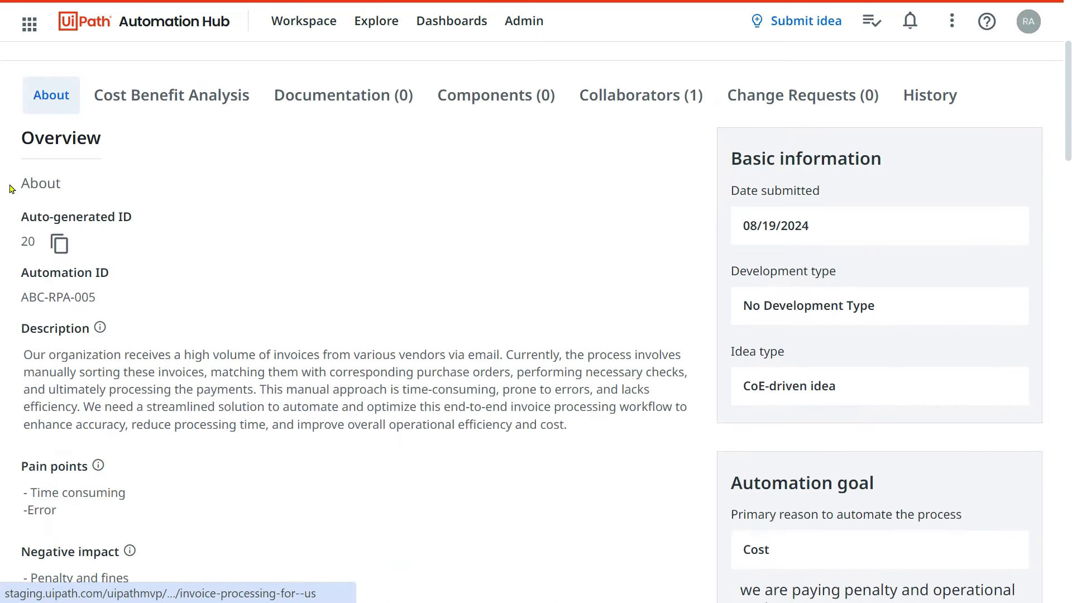
pyautogui.scroll(-2, 393, 301)
pyautogui.scroll(-13, 419, 394)
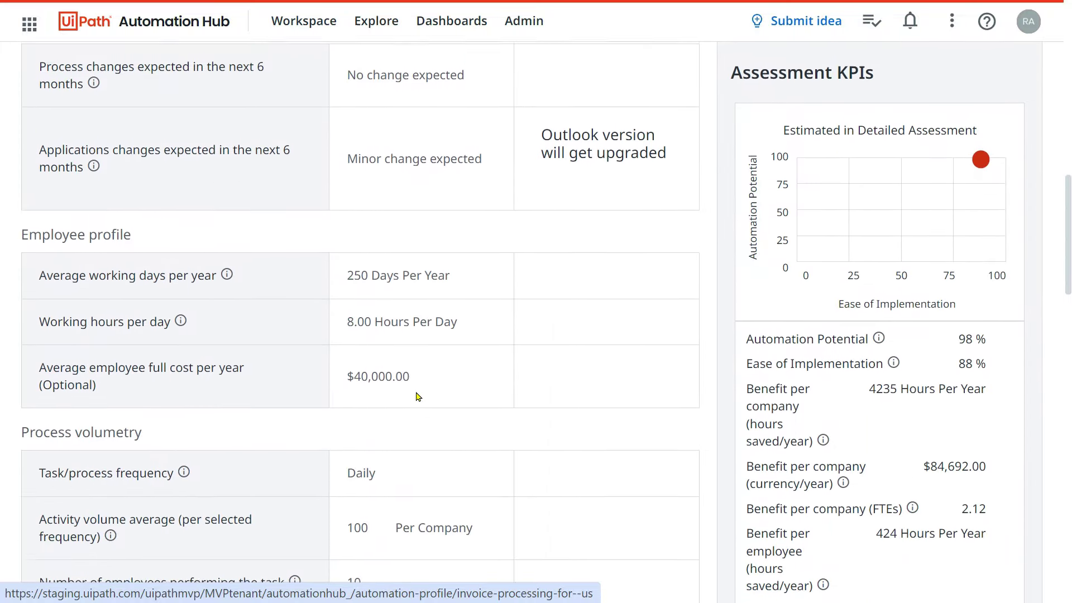
pyautogui.scroll(-12, 419, 393)
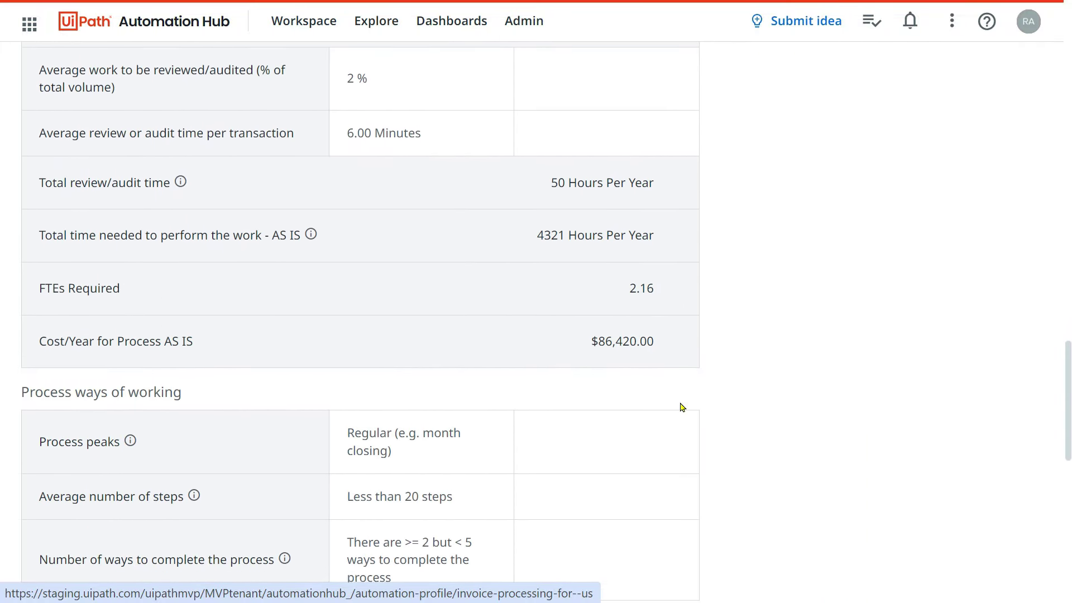
pyautogui.scroll(20, 682, 407)
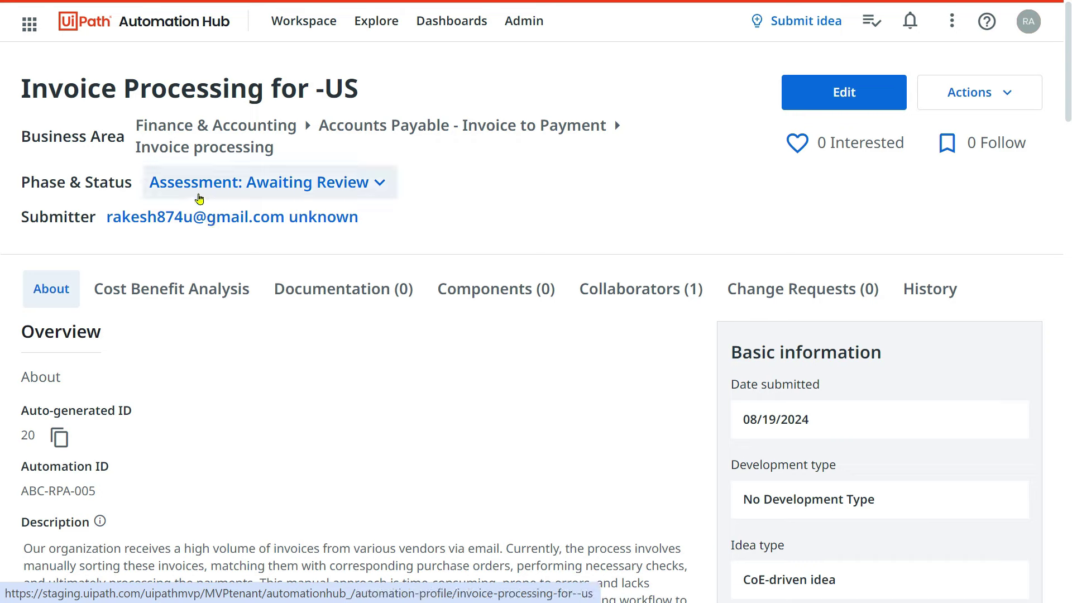
pyautogui.click(378, 183)
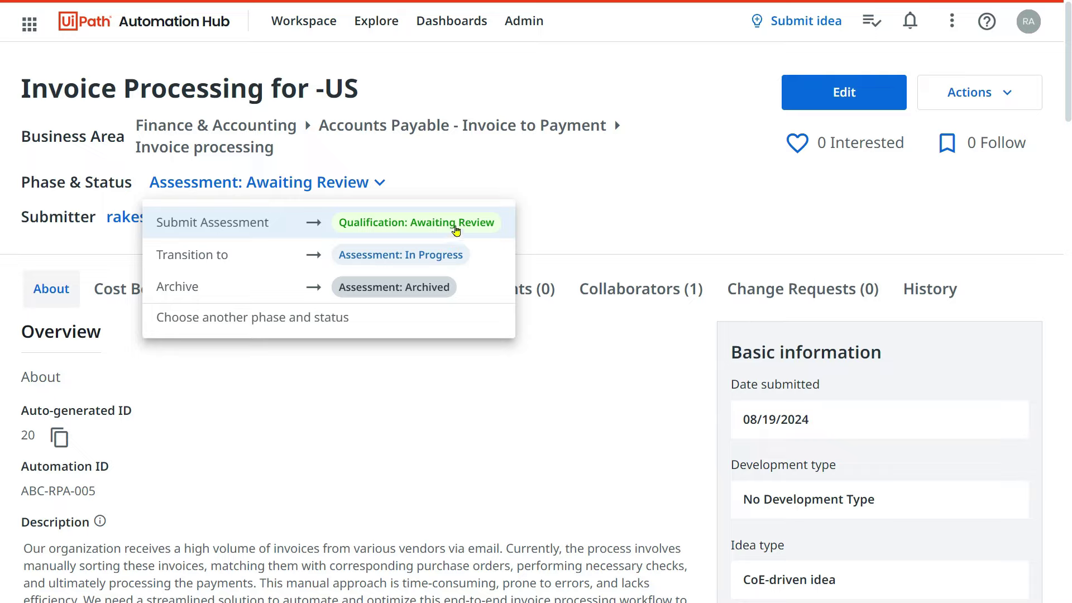
pyautogui.click(656, 217)
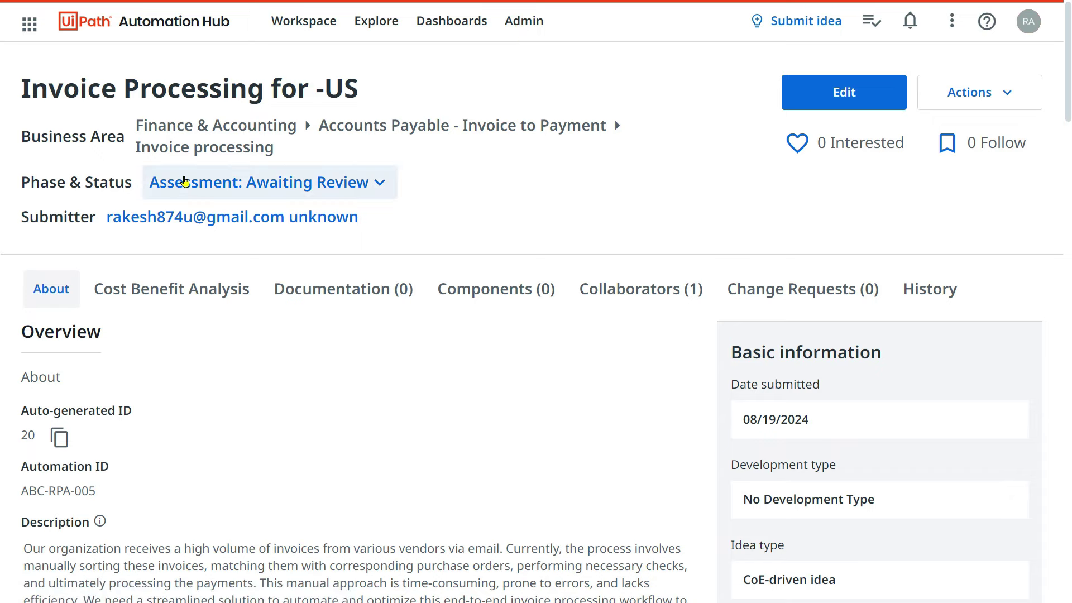
# Try to replace the Standard User role with Authorized User for the Business Analyst in the Assign Roles user list.
pyautogui.click(530, 30)
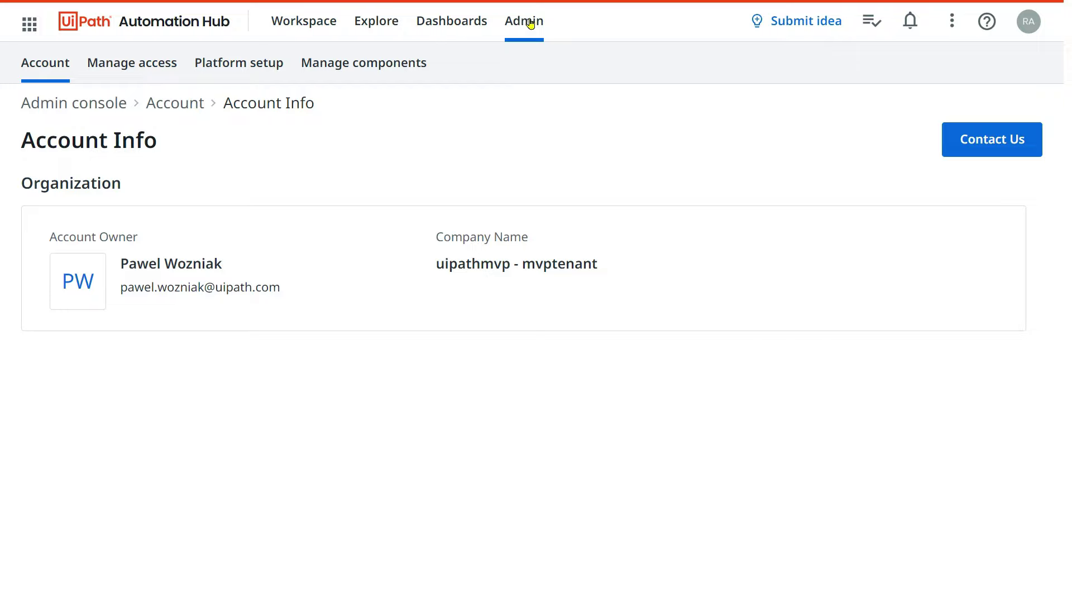
pyautogui.click(126, 66)
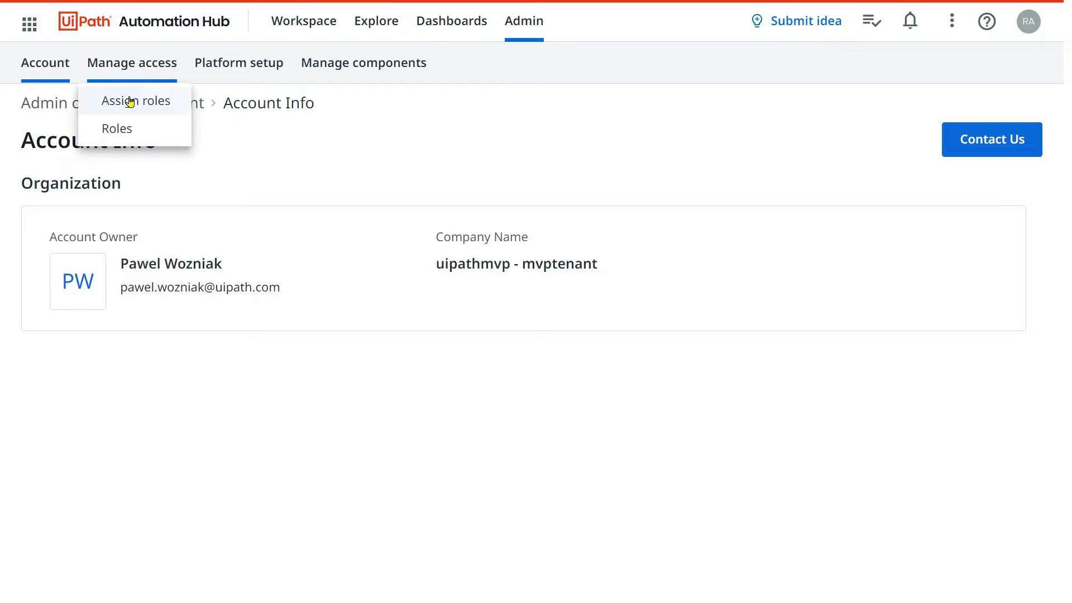
pyautogui.click(131, 101)
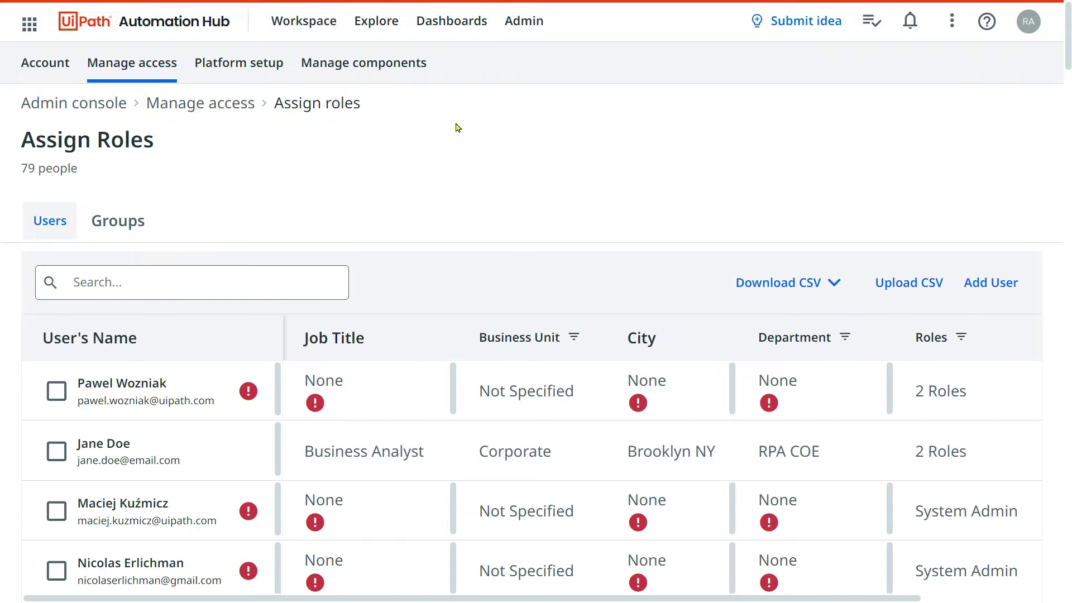
pyautogui.click(57, 452)
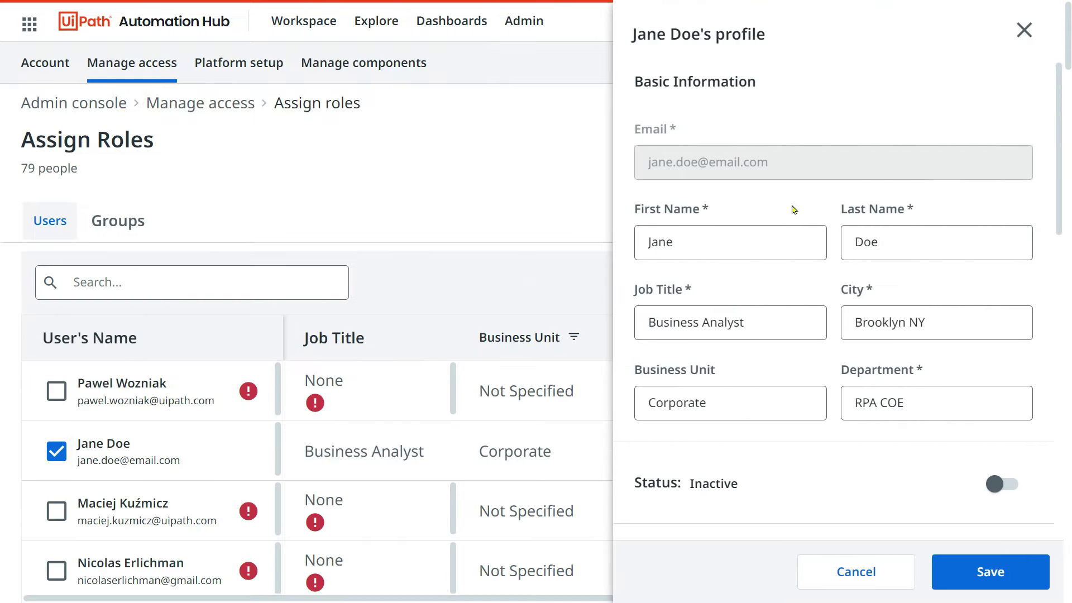
pyautogui.scroll(-7, 904, 479)
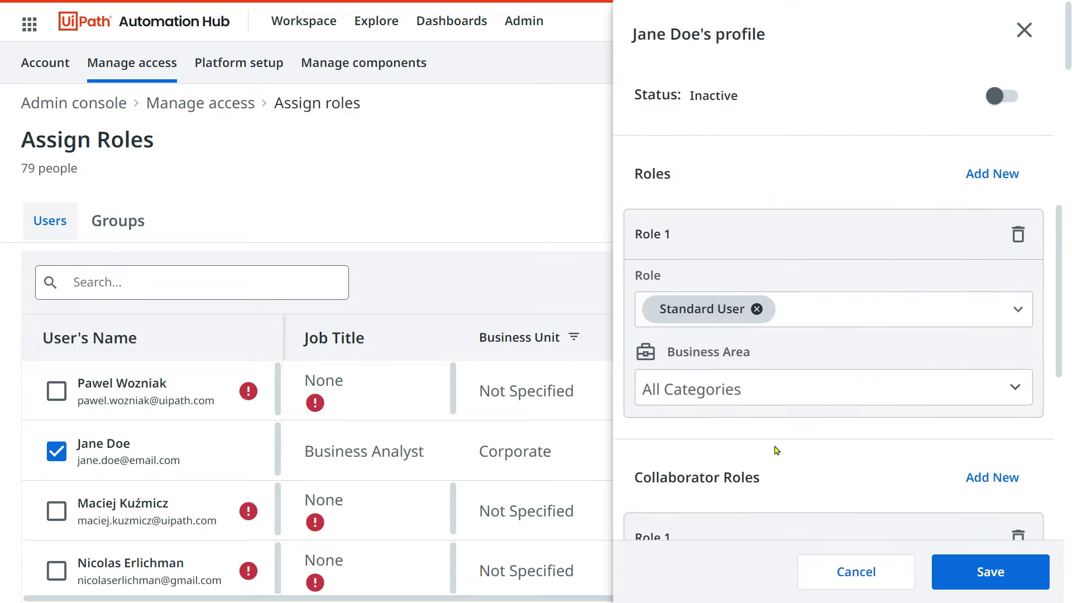
pyautogui.click(1020, 316)
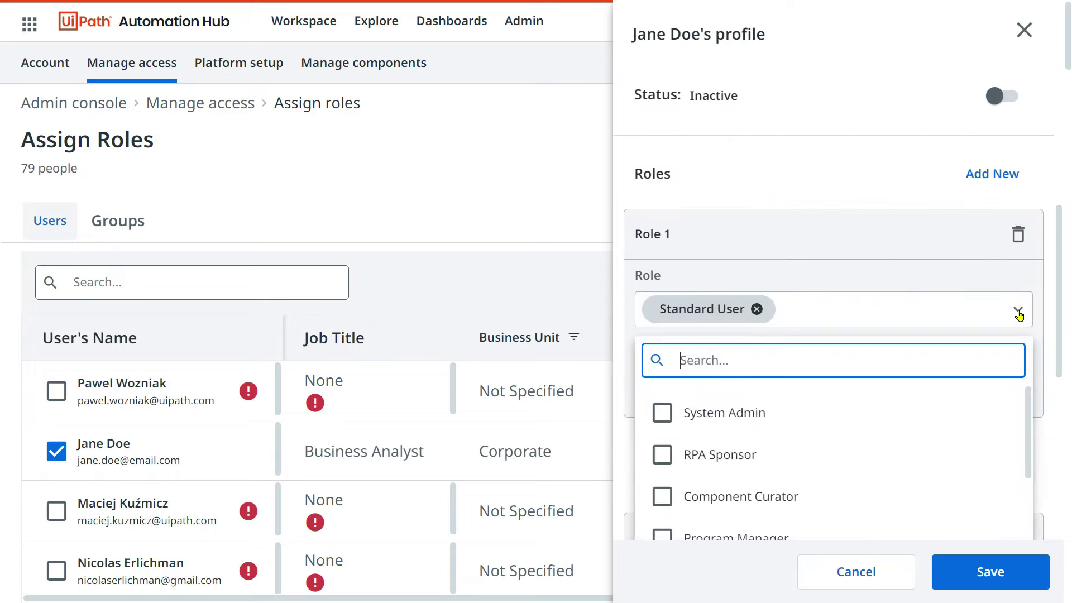
pyautogui.scroll(-3, 726, 486)
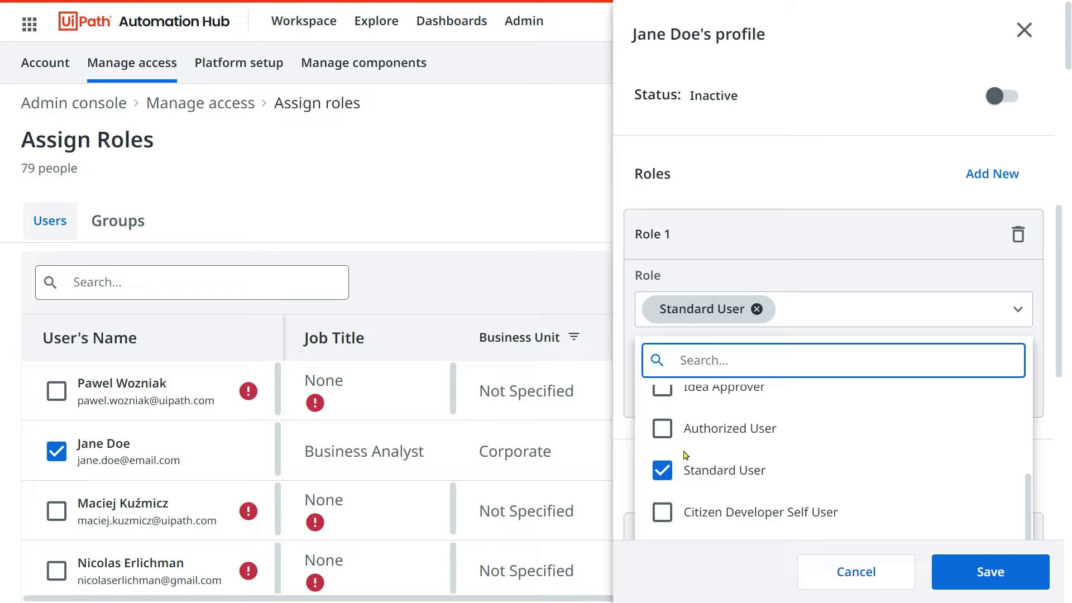
pyautogui.click(663, 429)
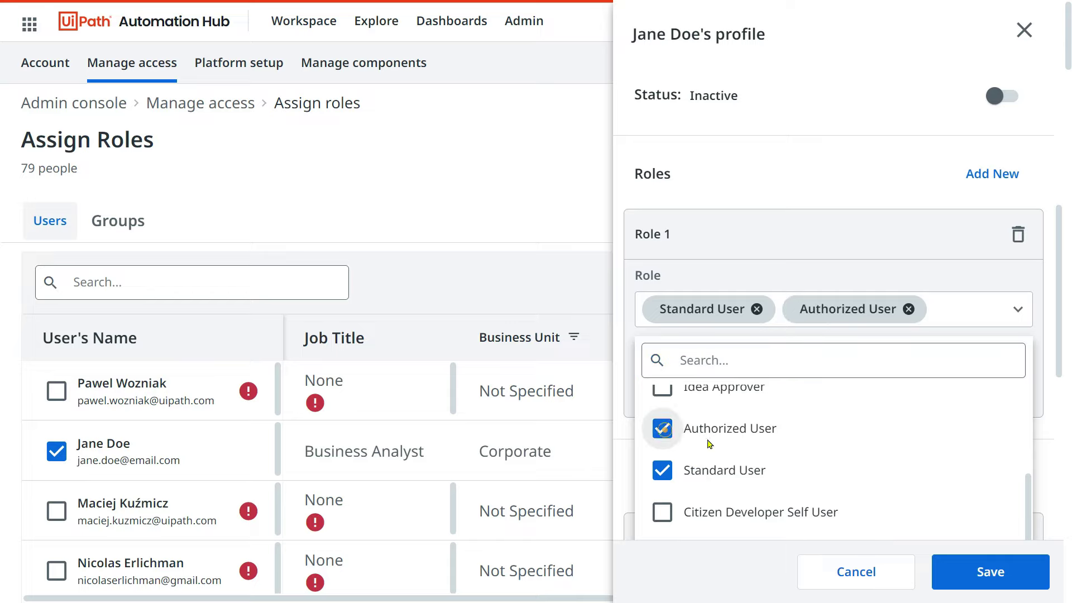
pyautogui.click(757, 309)
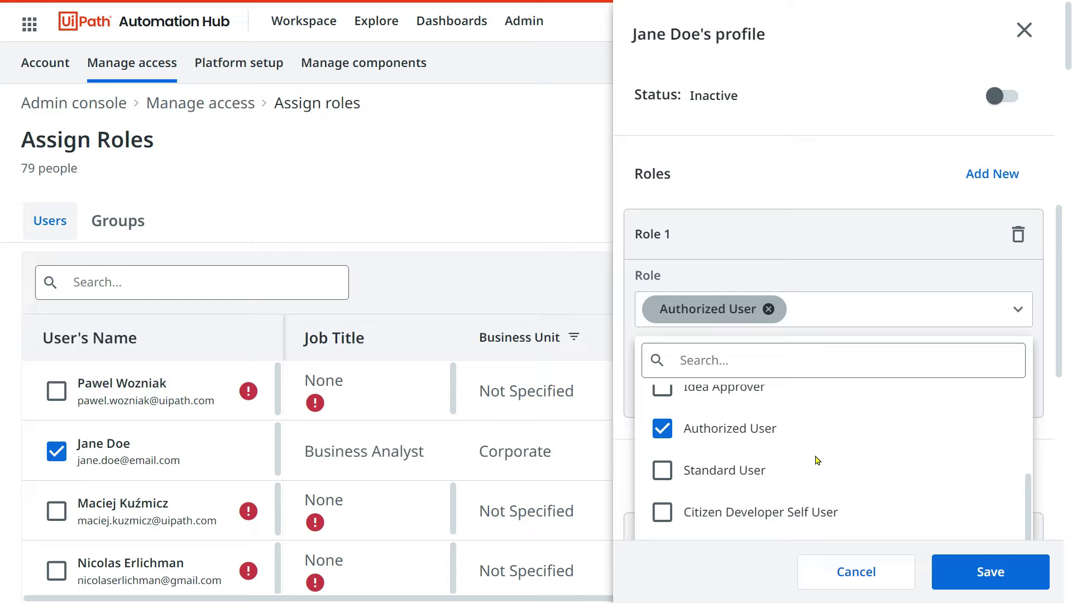
pyautogui.click(873, 570)
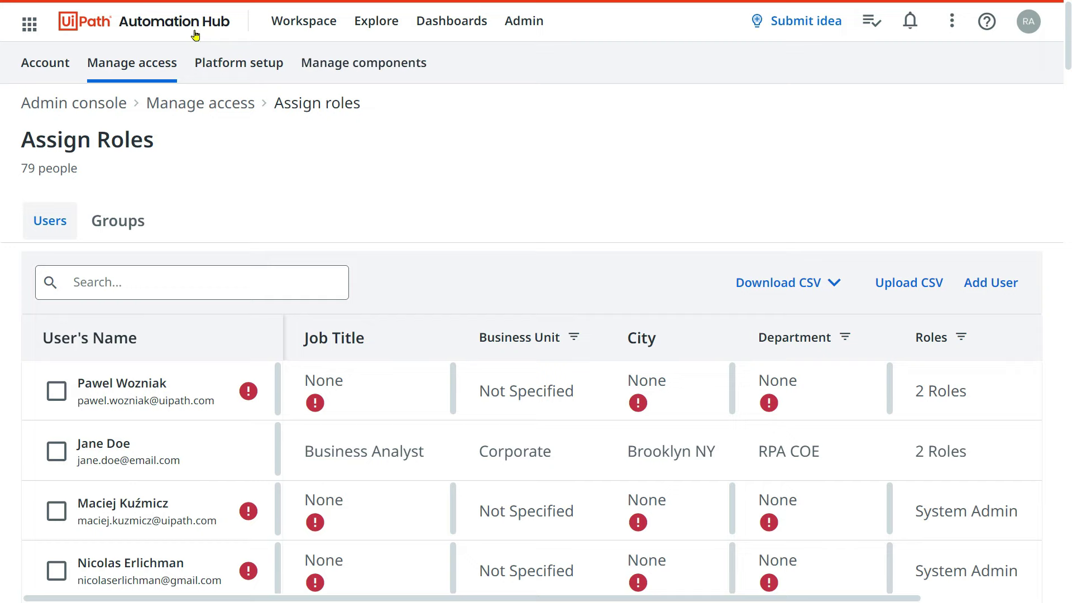
# Open the Invoice Processing for -US idea from your own submitted ideas in the workspace.
pyautogui.moveTo(164, 83)
pyautogui.click(294, 25)
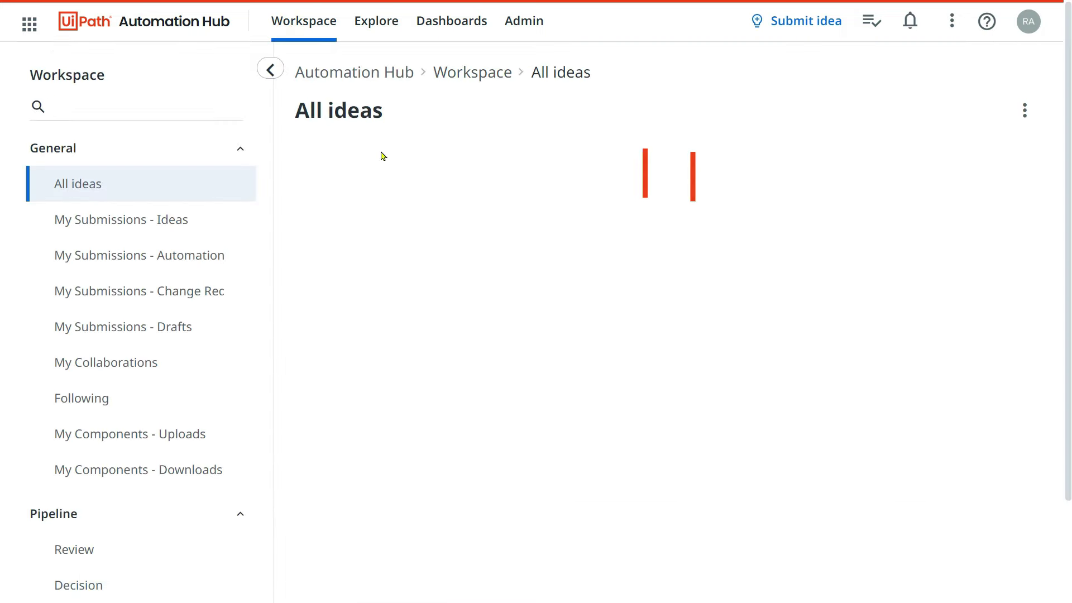
pyautogui.click(151, 229)
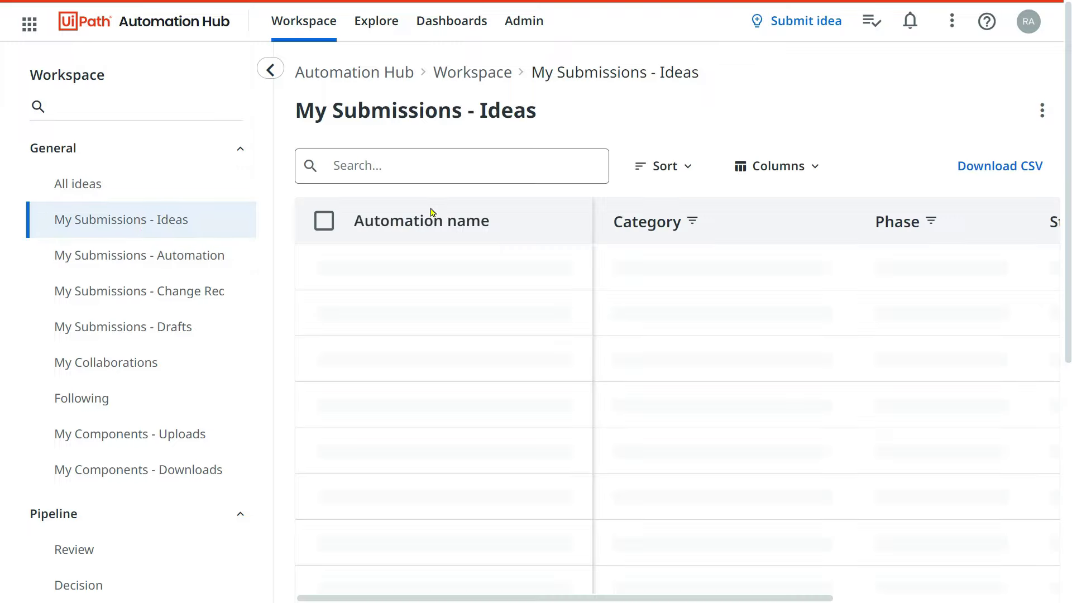
pyautogui.click(426, 278)
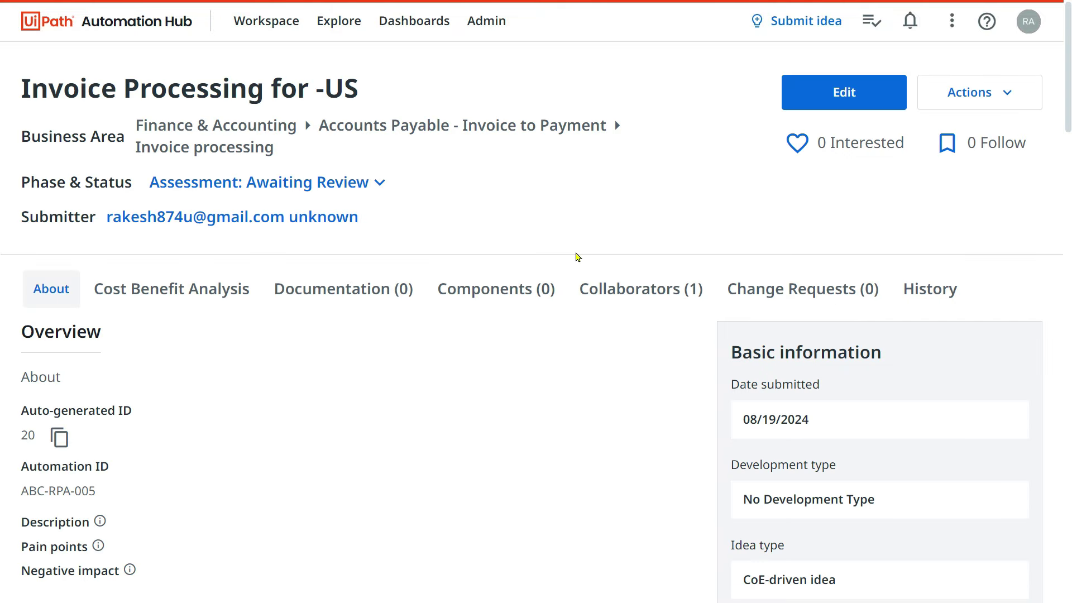
# Update the idea's phase to Assessment and its status to In Progress using the custom phase and status choice.
pyautogui.click(382, 186)
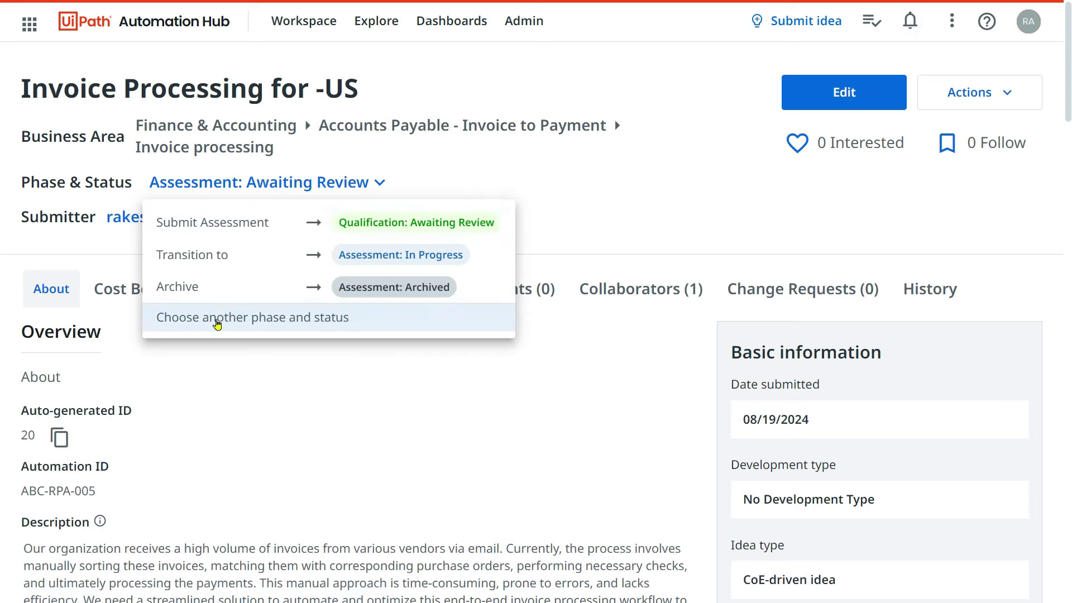
pyautogui.click(423, 304)
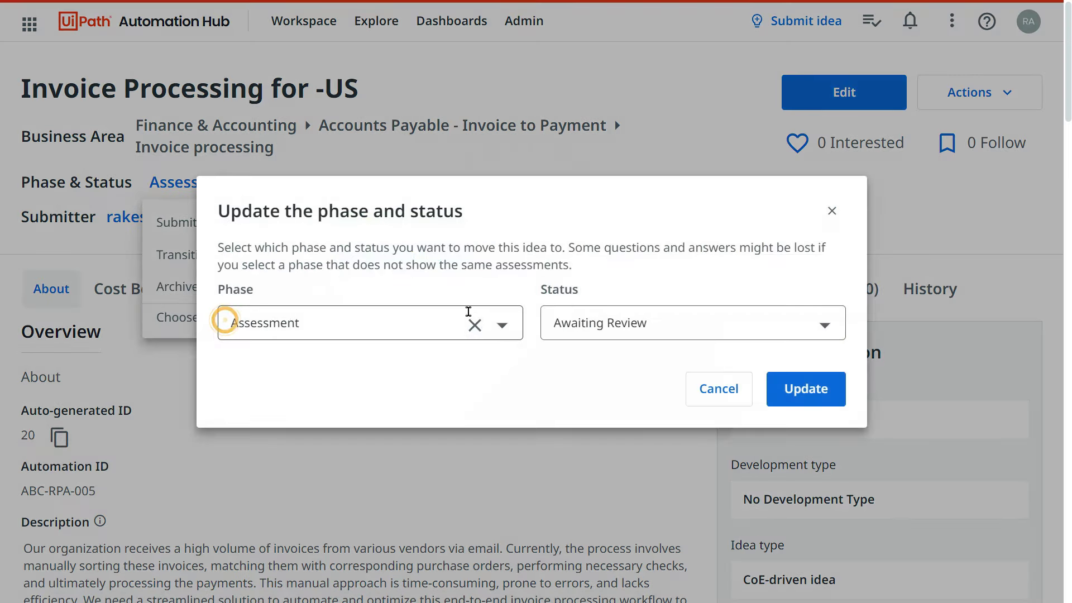
pyautogui.click(498, 325)
pyautogui.scroll(-2, 290, 458)
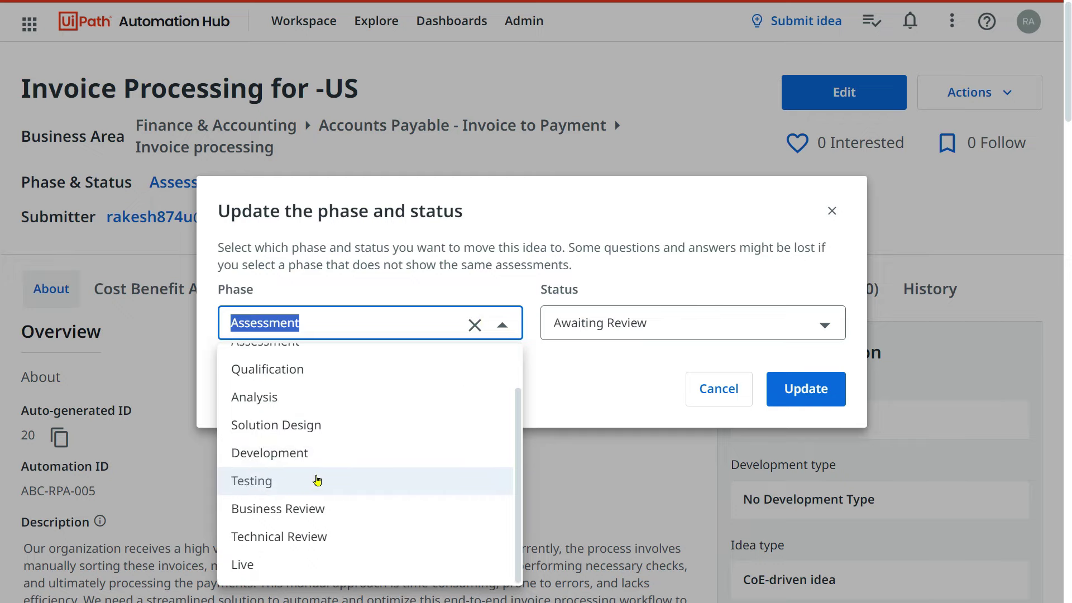
pyautogui.scroll(2, 316, 413)
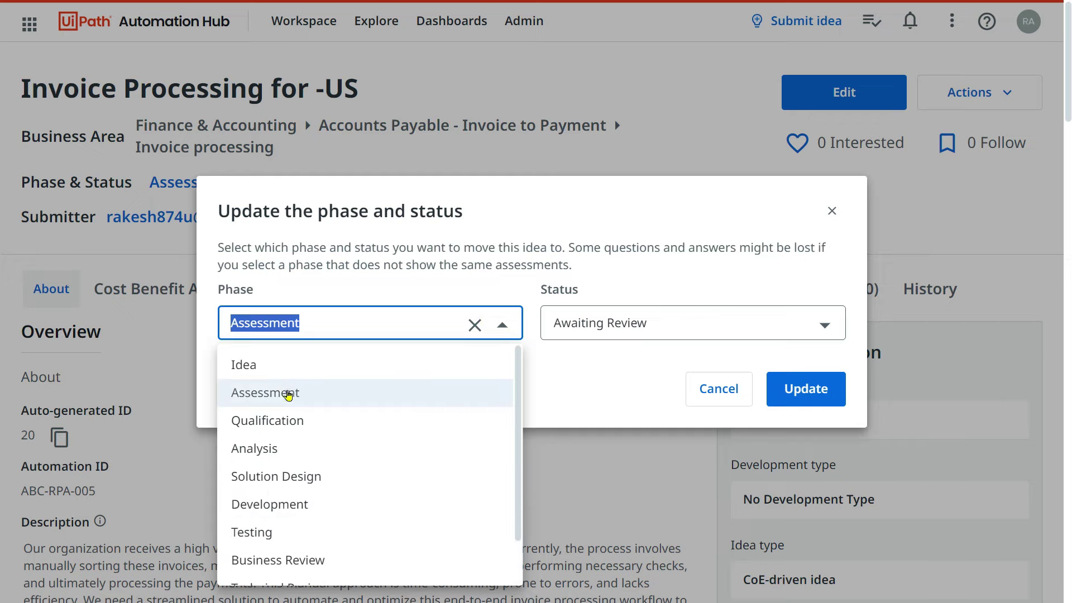
pyautogui.click(288, 395)
pyautogui.click(832, 328)
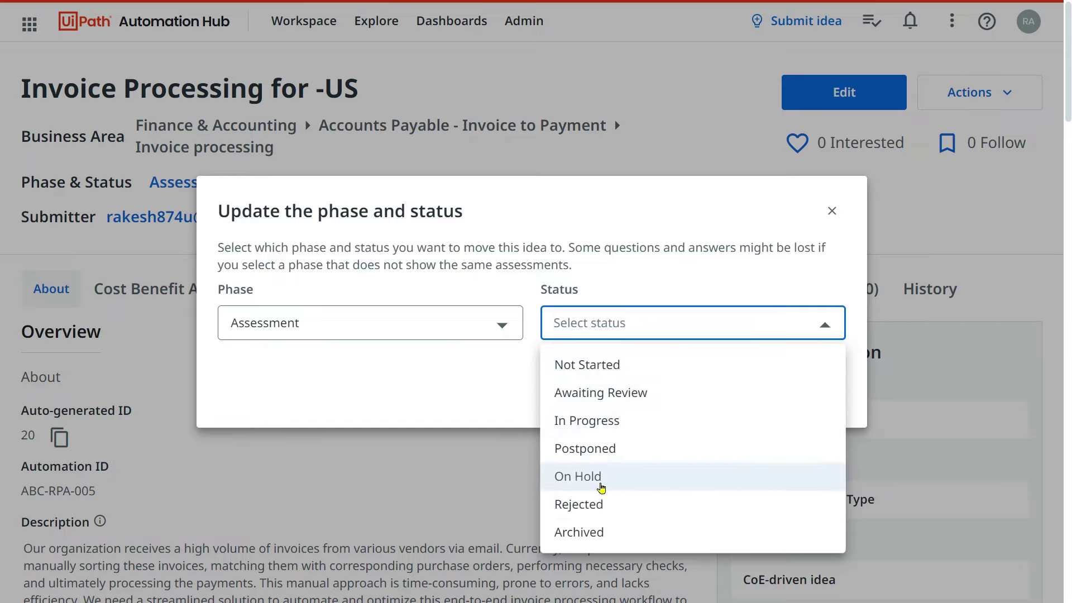
pyautogui.scroll(-2, 601, 520)
pyautogui.scroll(2, 592, 439)
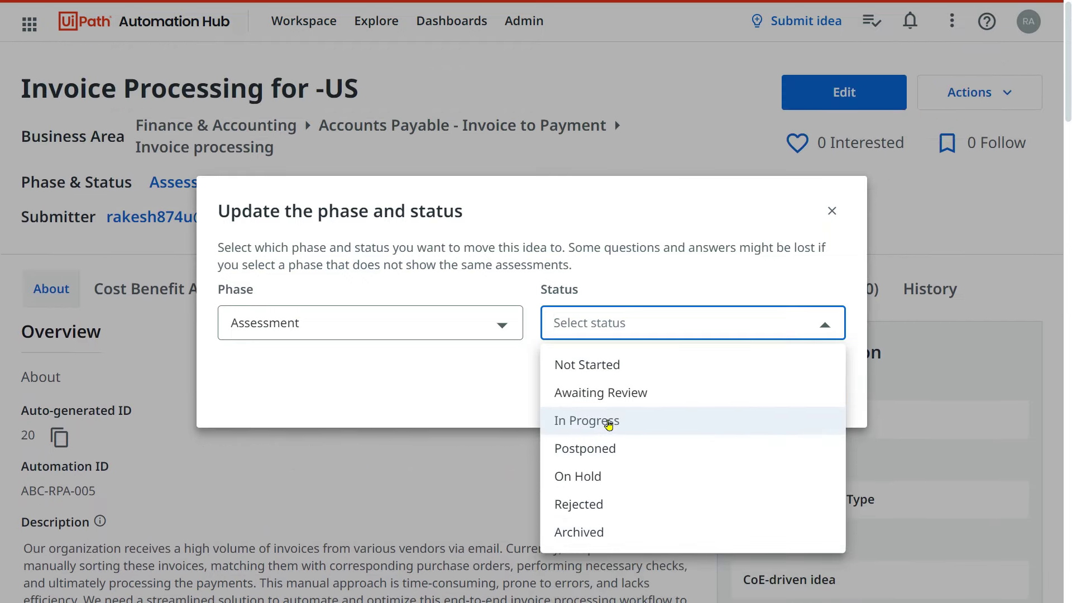
pyautogui.click(602, 426)
pyautogui.press('Return')
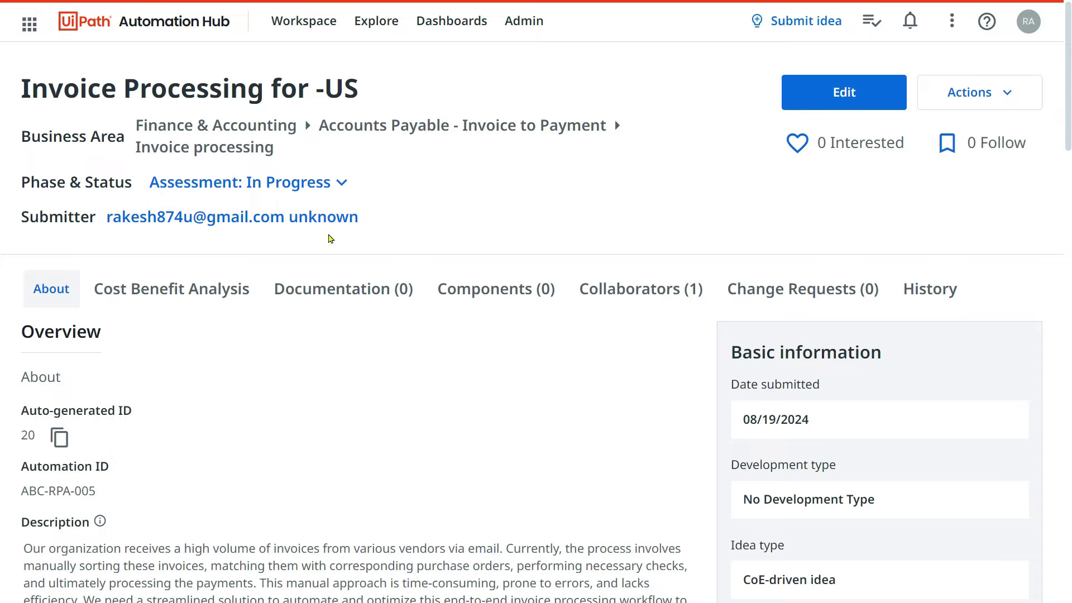
pyautogui.scroll(-15, 543, 400)
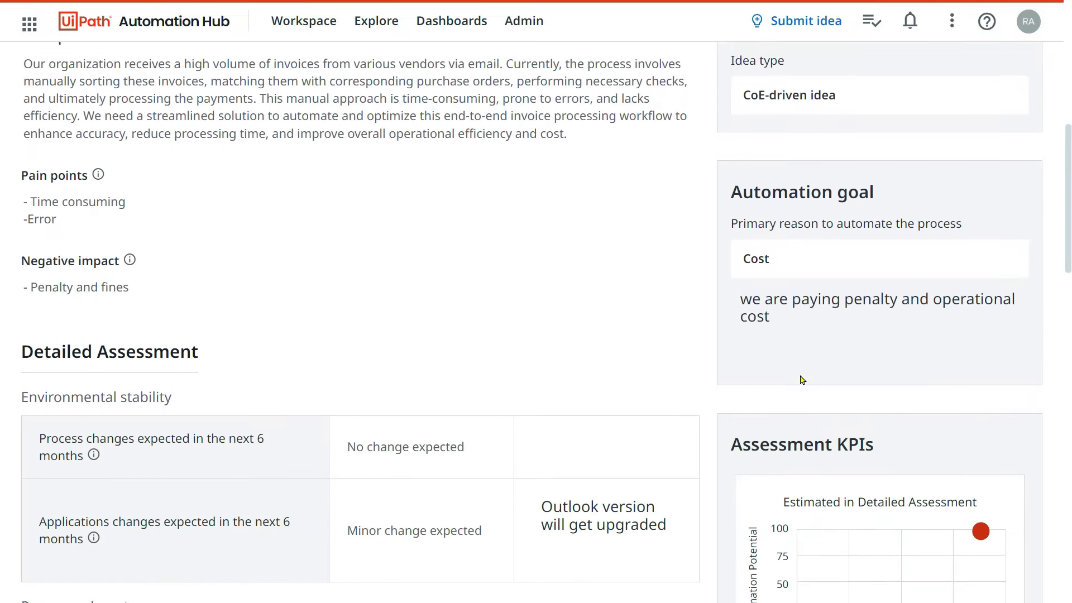
pyautogui.scroll(18, 510, 467)
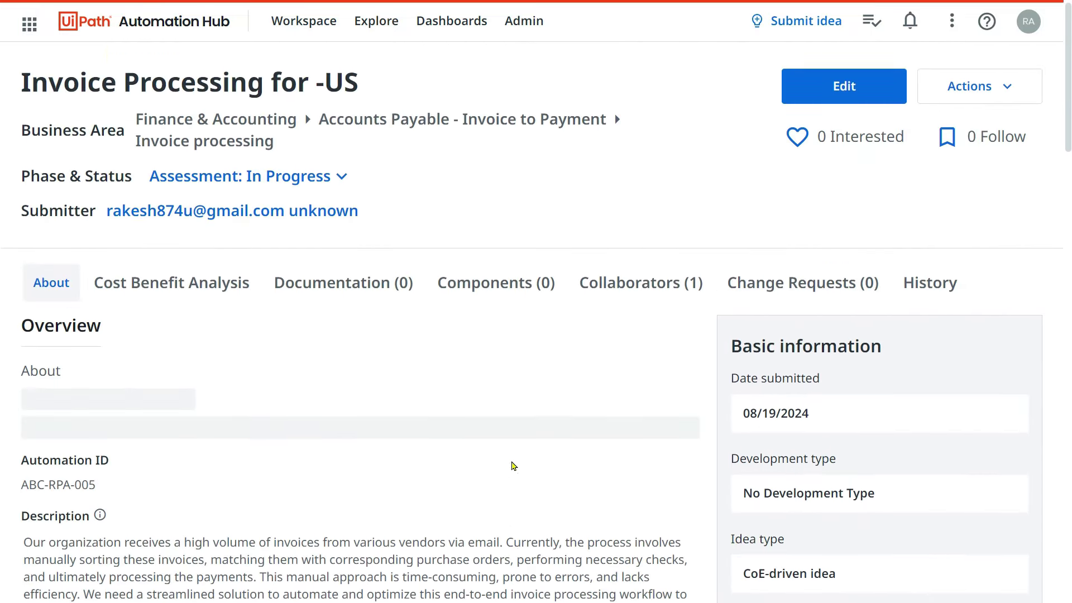
pyautogui.click(339, 186)
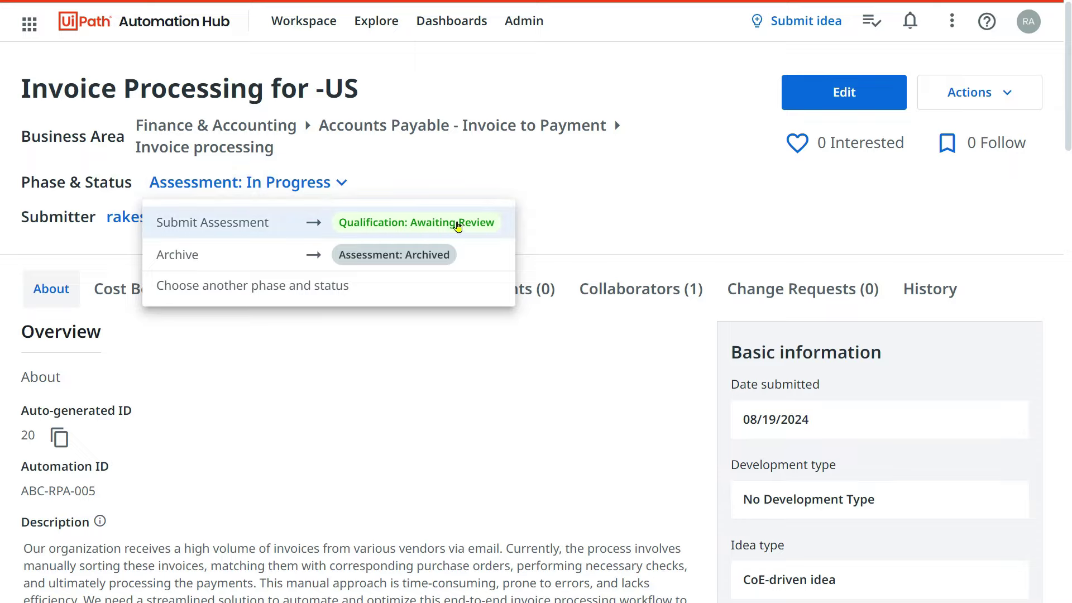
pyautogui.click(358, 297)
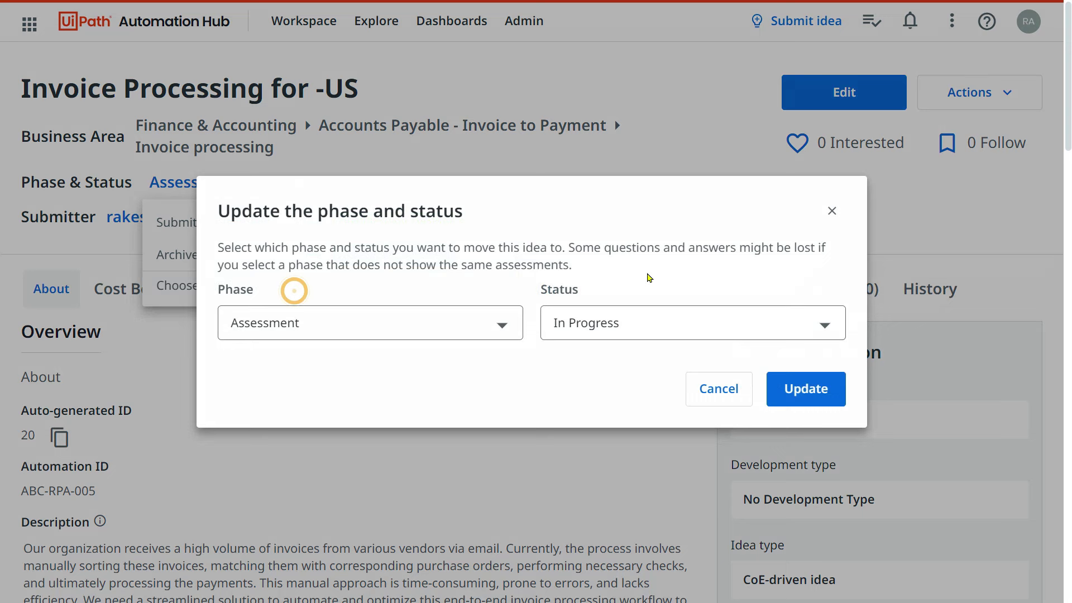
pyautogui.click(503, 326)
pyautogui.click(832, 210)
pyautogui.click(832, 211)
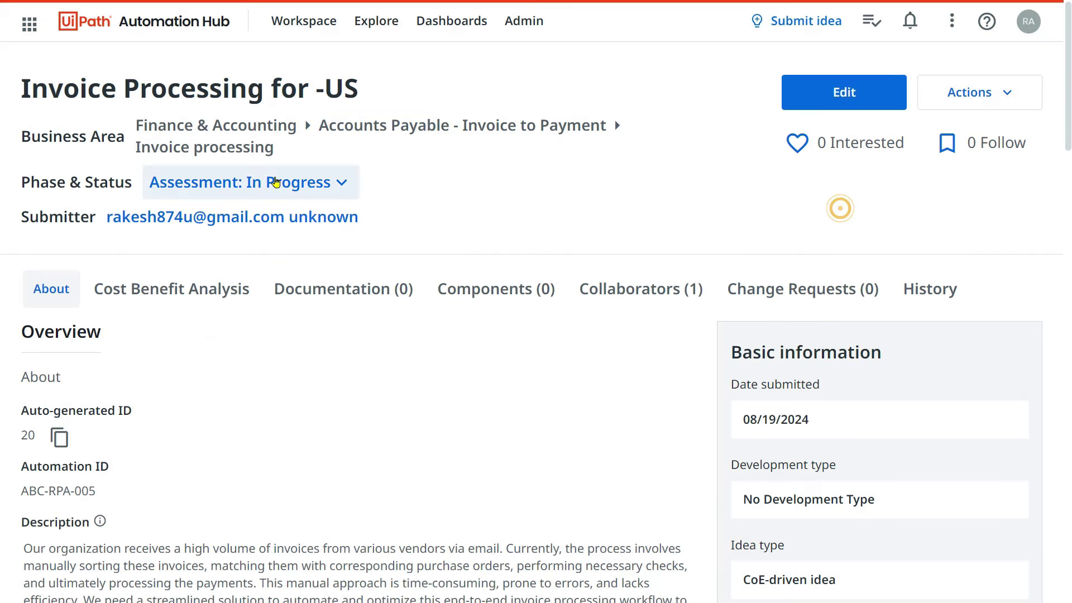
# Update the idea's phase to Qualification and its status to Approved.
pyautogui.click(291, 185)
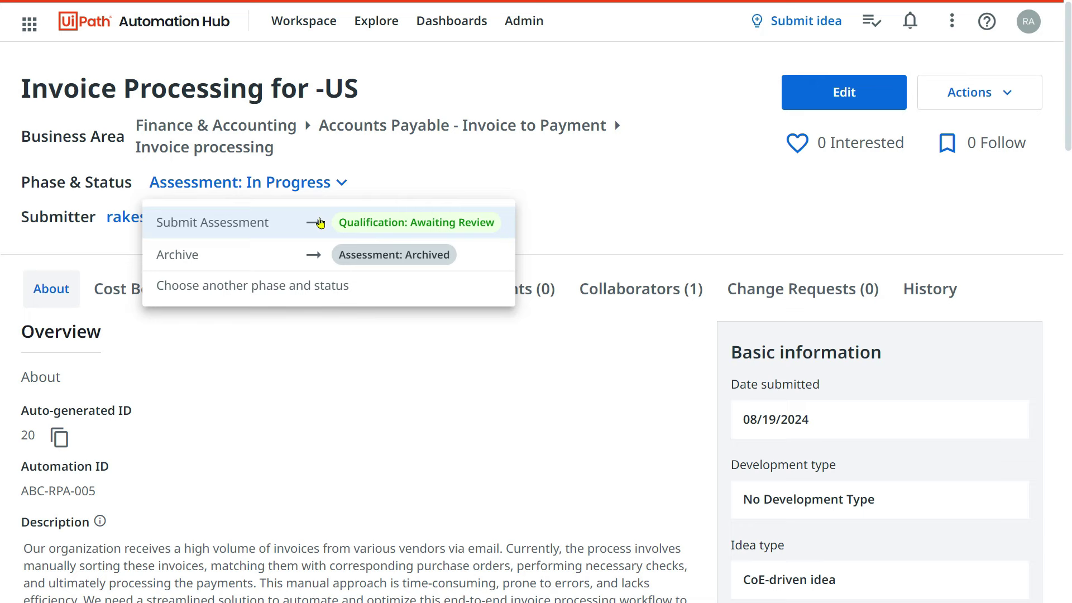
pyautogui.click(277, 286)
pyautogui.click(480, 334)
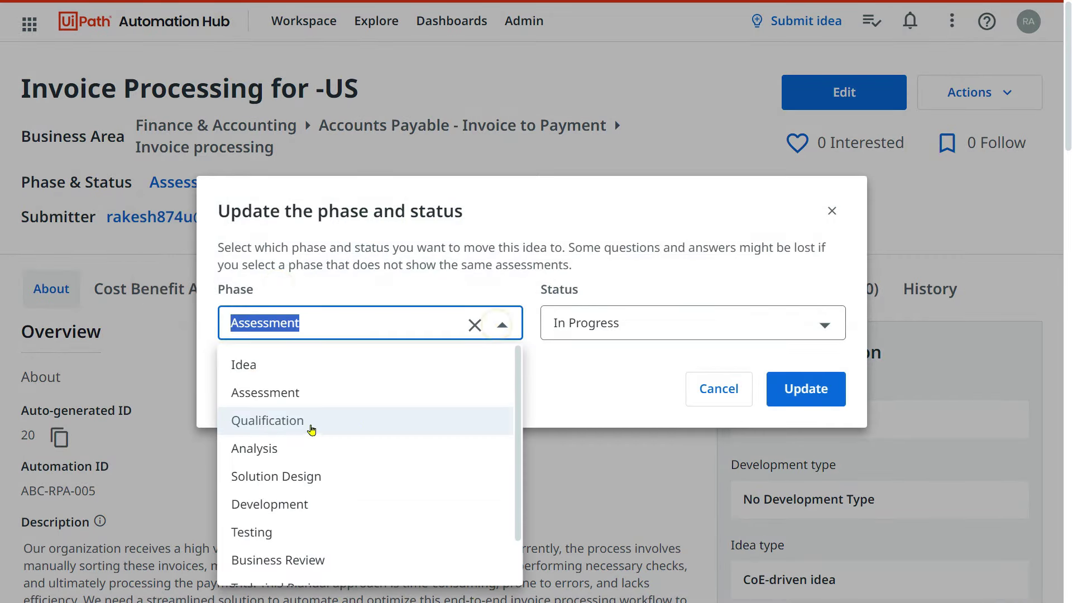
pyautogui.click(279, 421)
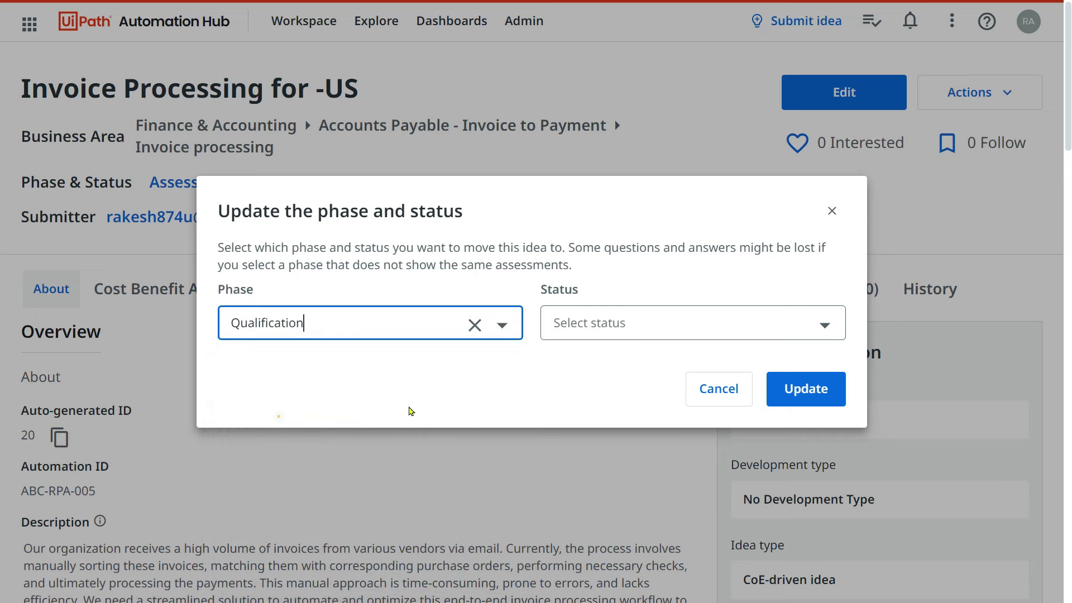
pyautogui.click(829, 330)
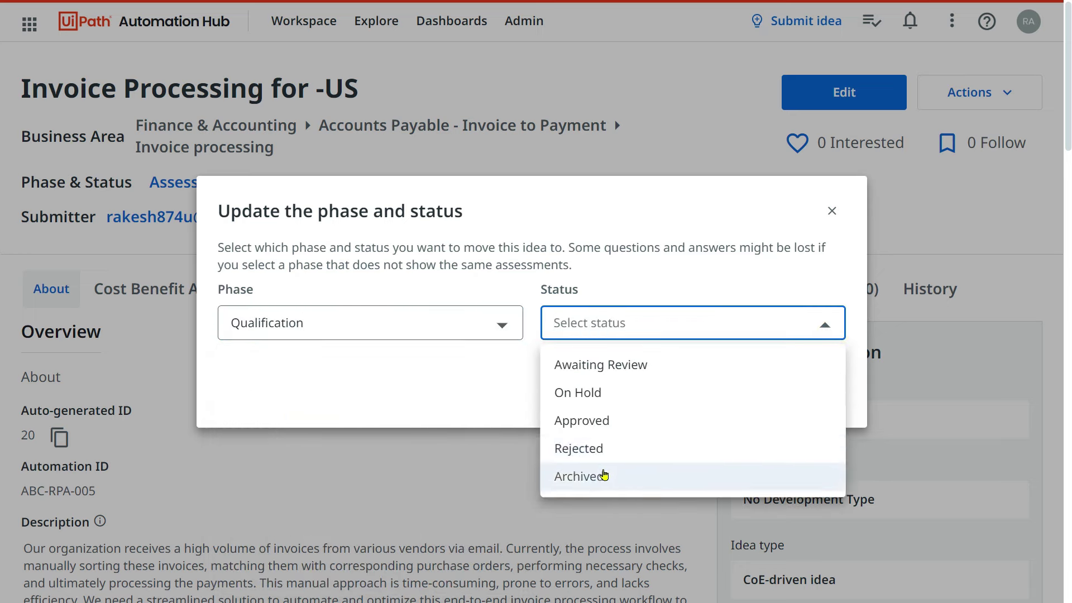
pyautogui.click(613, 420)
pyautogui.click(814, 397)
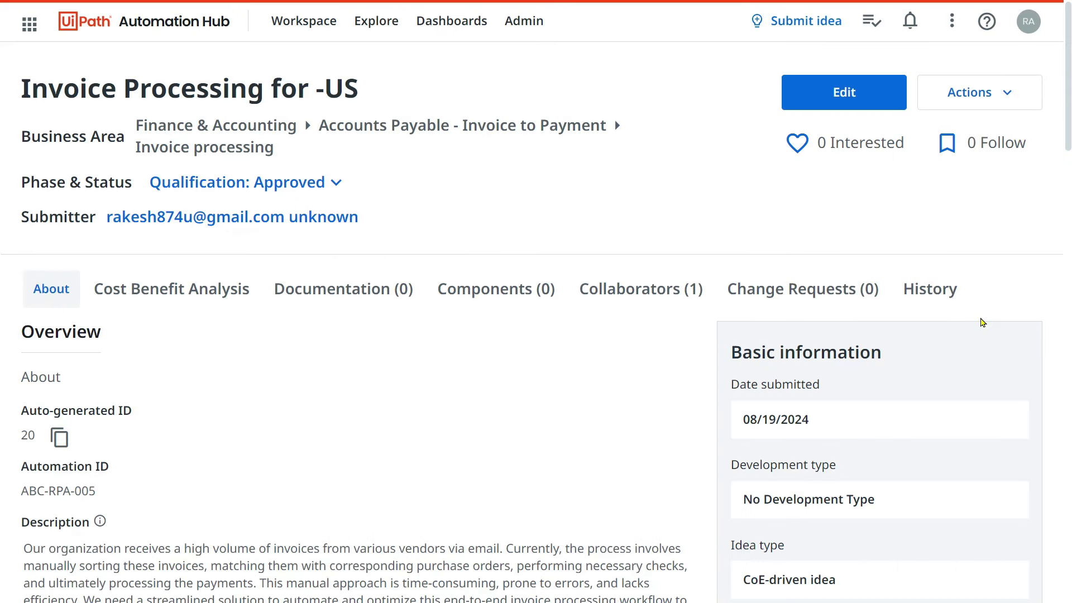
# View the idea's collaborators and open the management of their roles and permissions.
pyautogui.moveTo(51, 5)
pyautogui.scroll(-3, 435, 367)
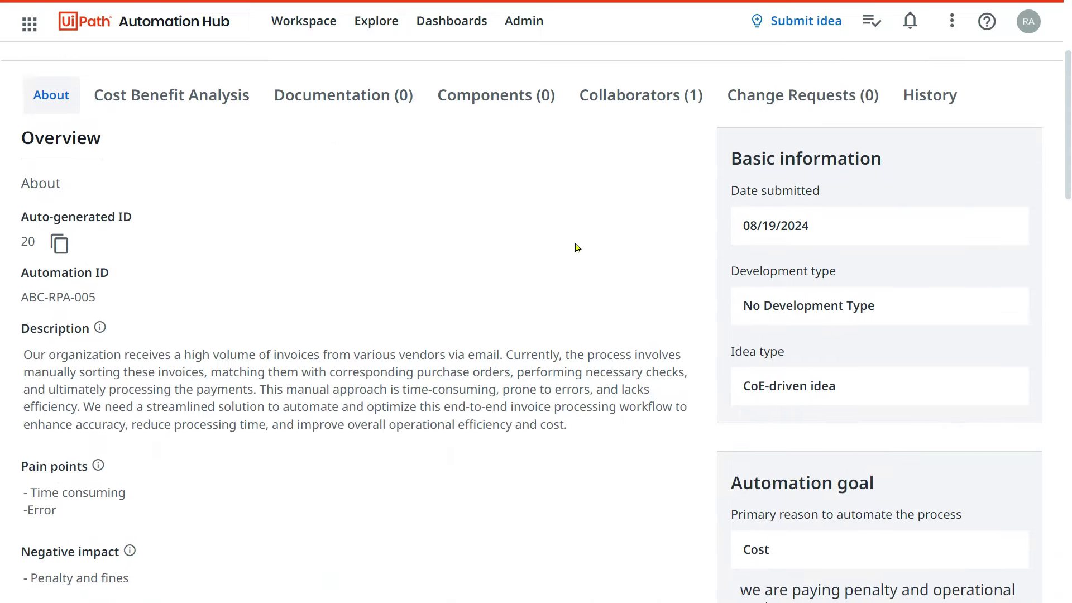
pyautogui.scroll(3, 574, 244)
pyautogui.scroll(-3, 371, 395)
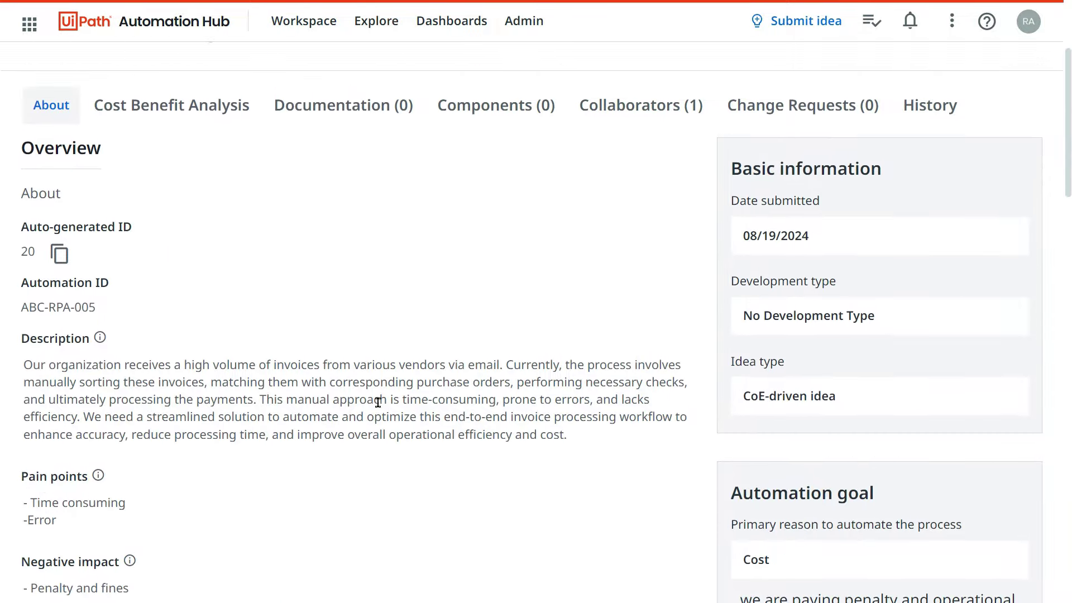
pyautogui.scroll(3, 371, 259)
pyautogui.click(623, 288)
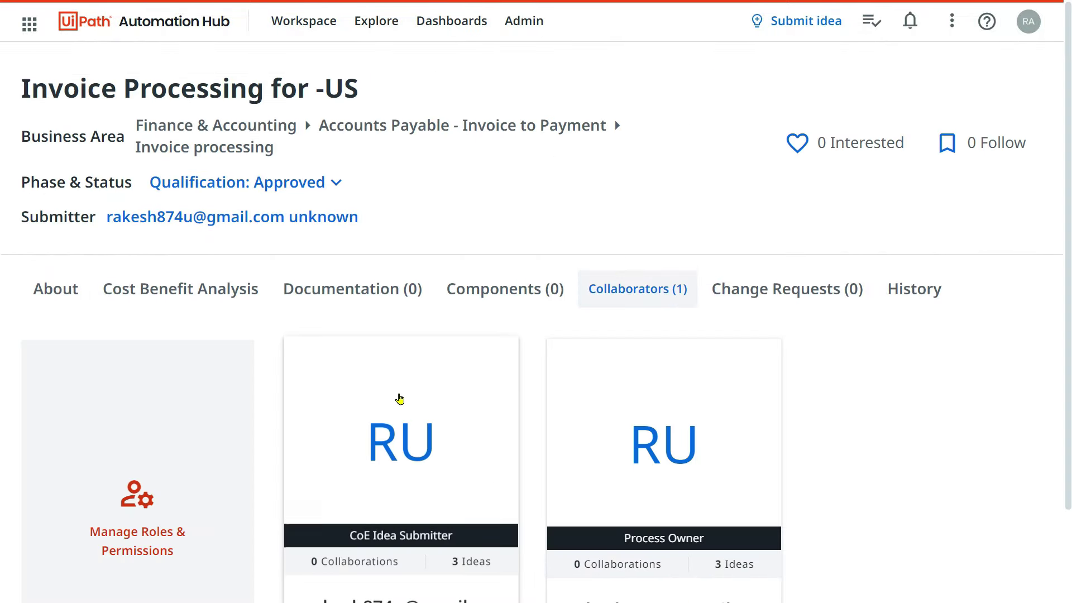
pyautogui.scroll(-2, 202, 481)
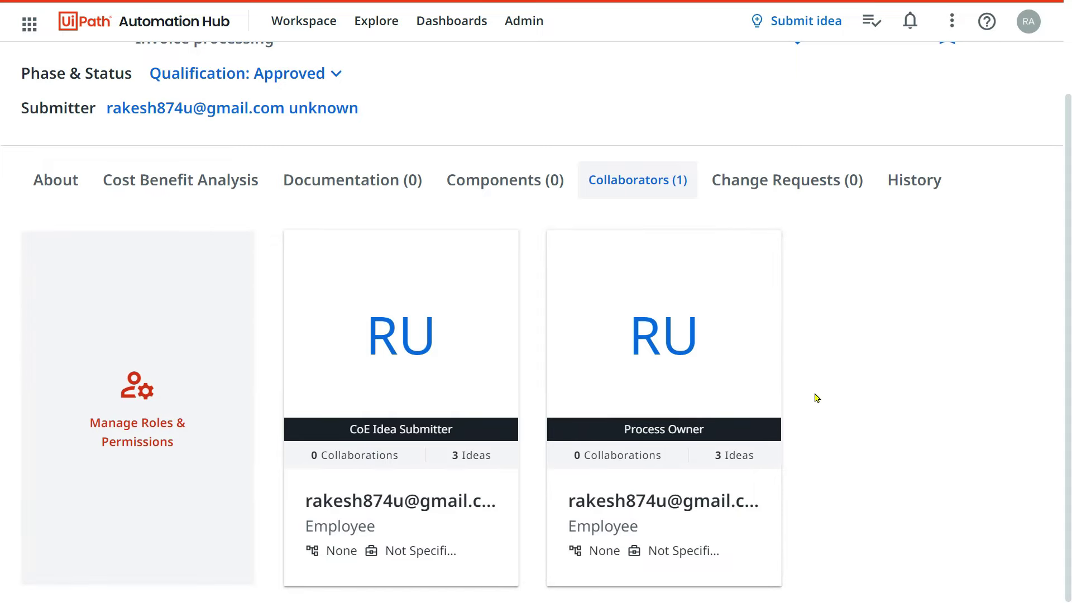
pyautogui.click(141, 431)
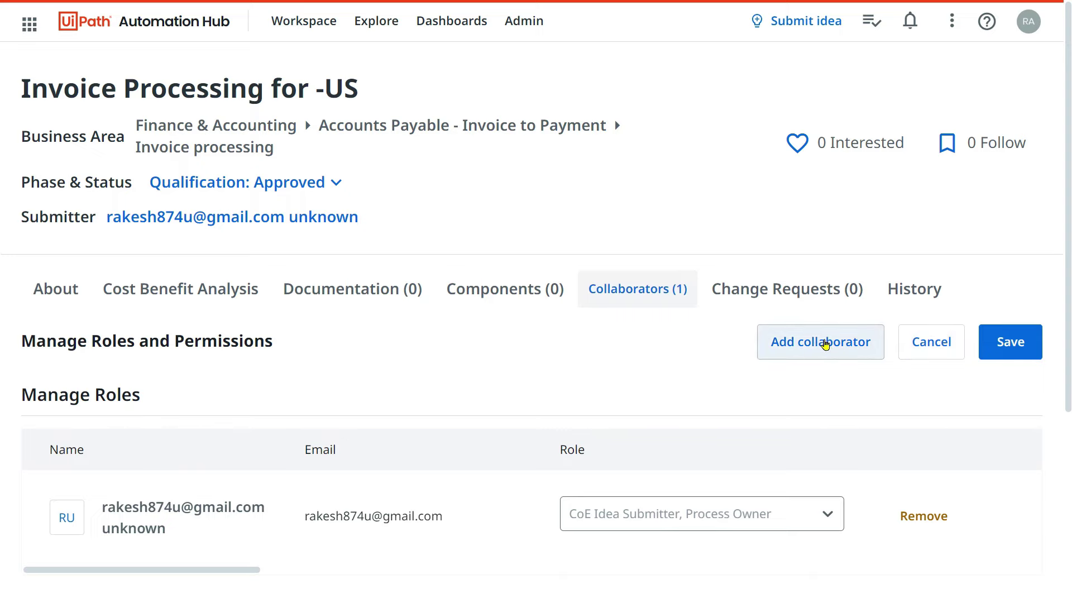
# Return to the idea's About information and post the comment "adfadf" under Questions / Comments.
pyautogui.click(49, 288)
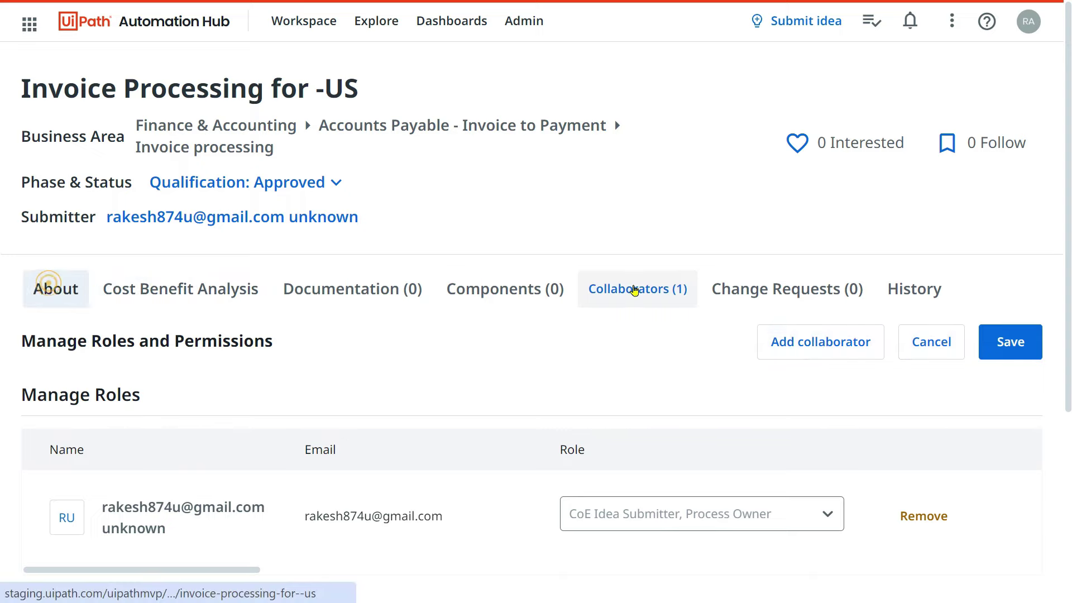
pyautogui.scroll(-1, 471, 336)
pyautogui.scroll(-15, 470, 336)
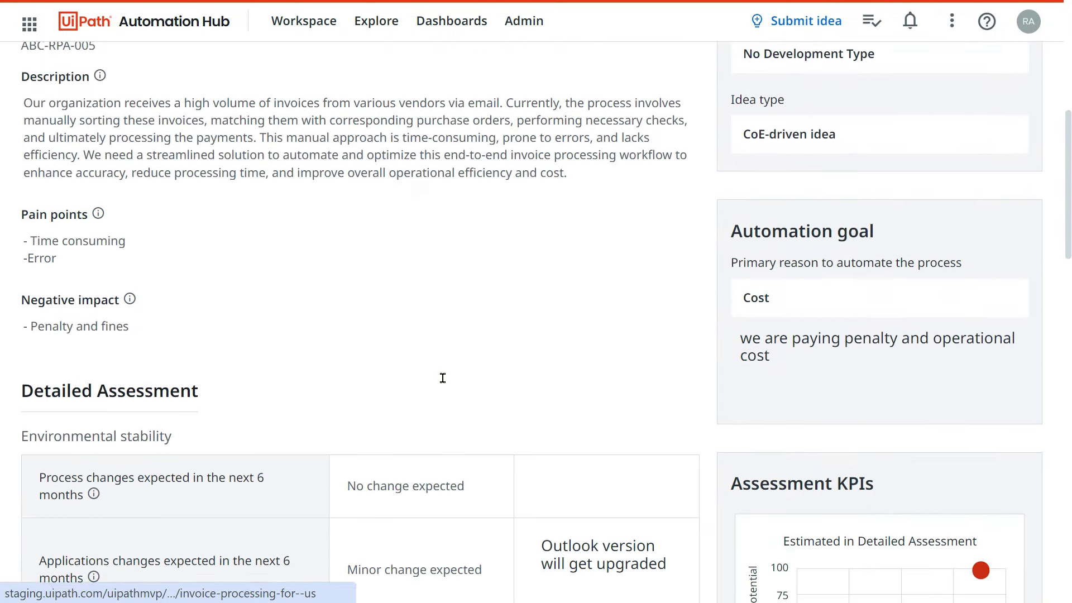
pyautogui.scroll(10, 417, 358)
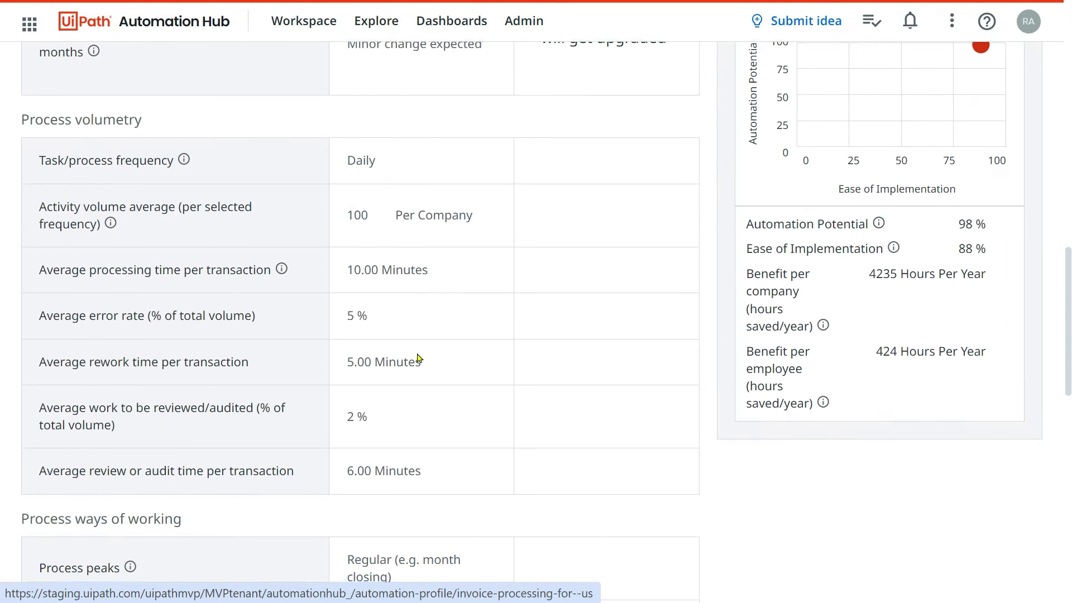
pyautogui.scroll(-15, 397, 395)
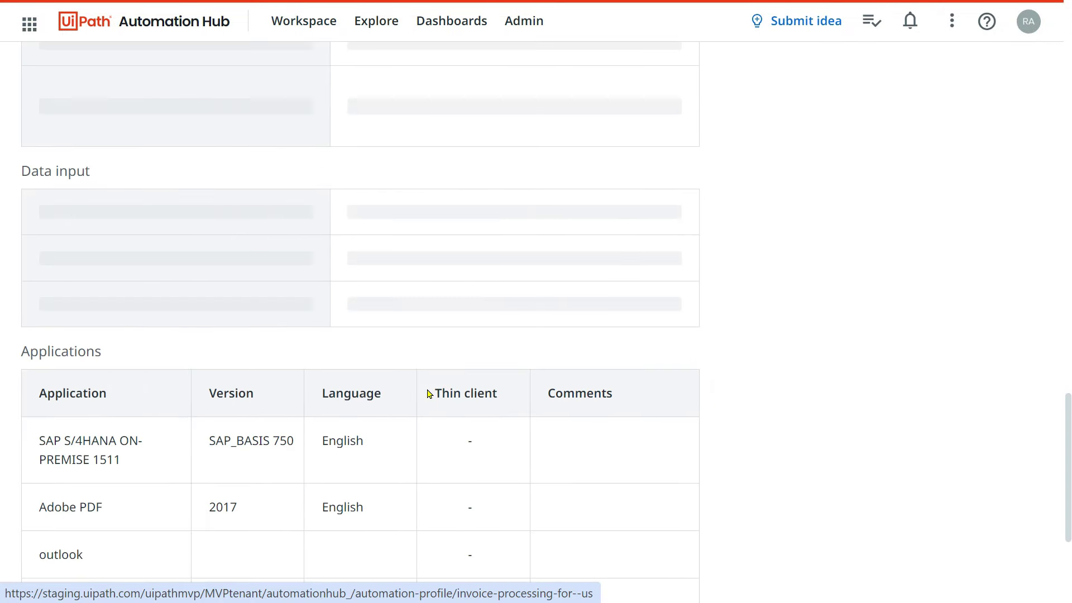
pyautogui.click(139, 557)
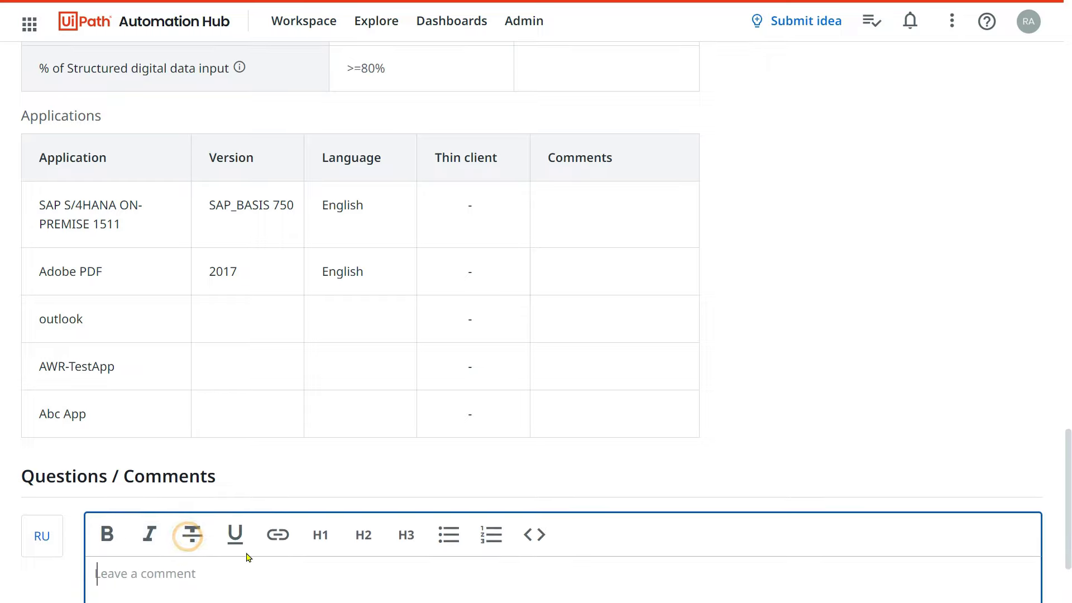
pyautogui.scroll(-2, 128, 502)
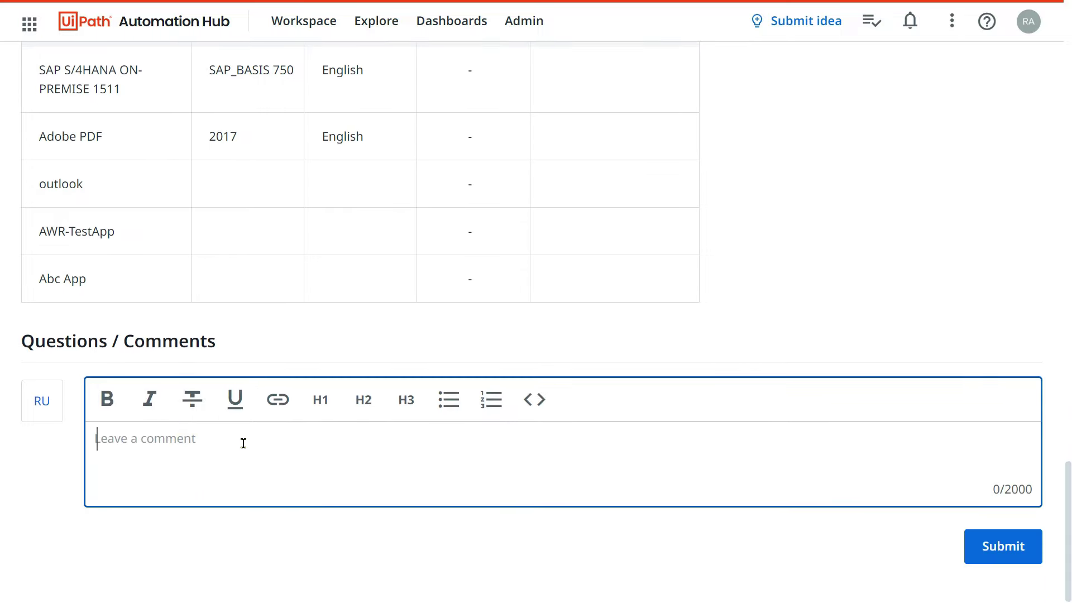
pyautogui.write('x')
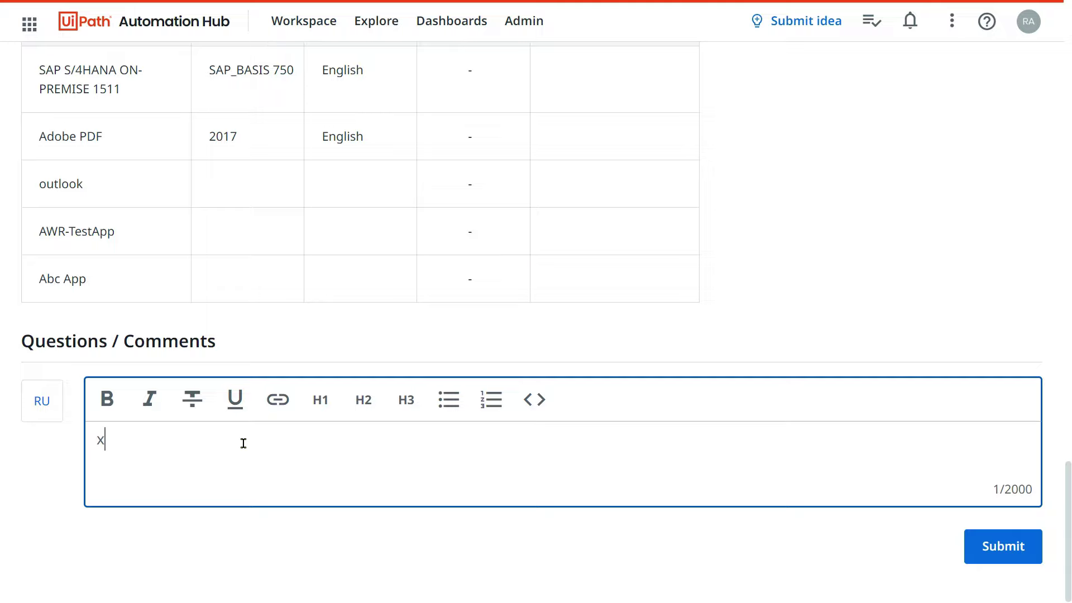
pyautogui.press('BackSpace')
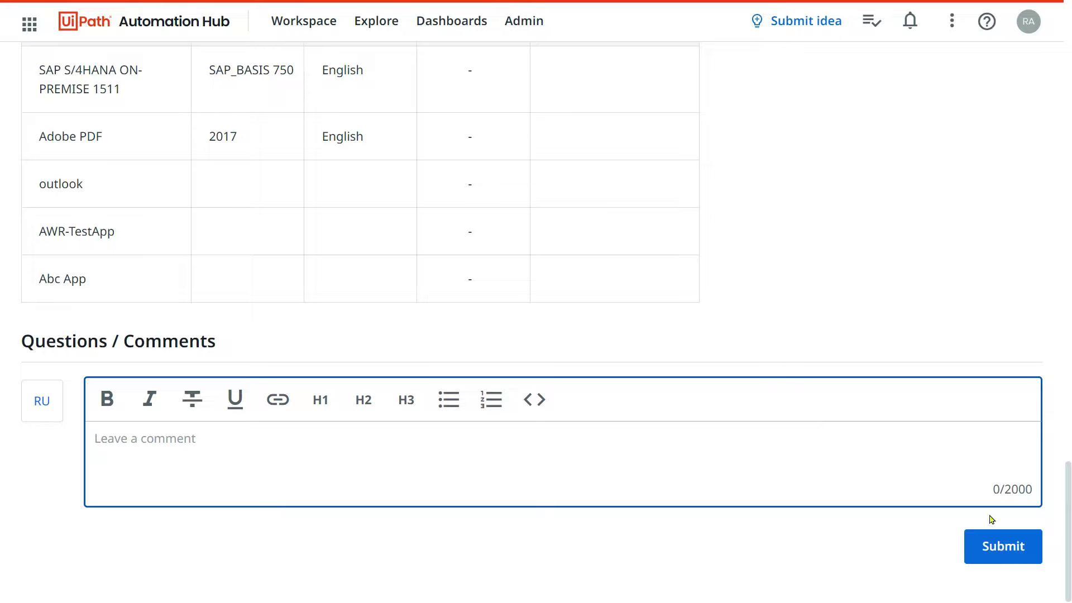
pyautogui.write('adfadf')
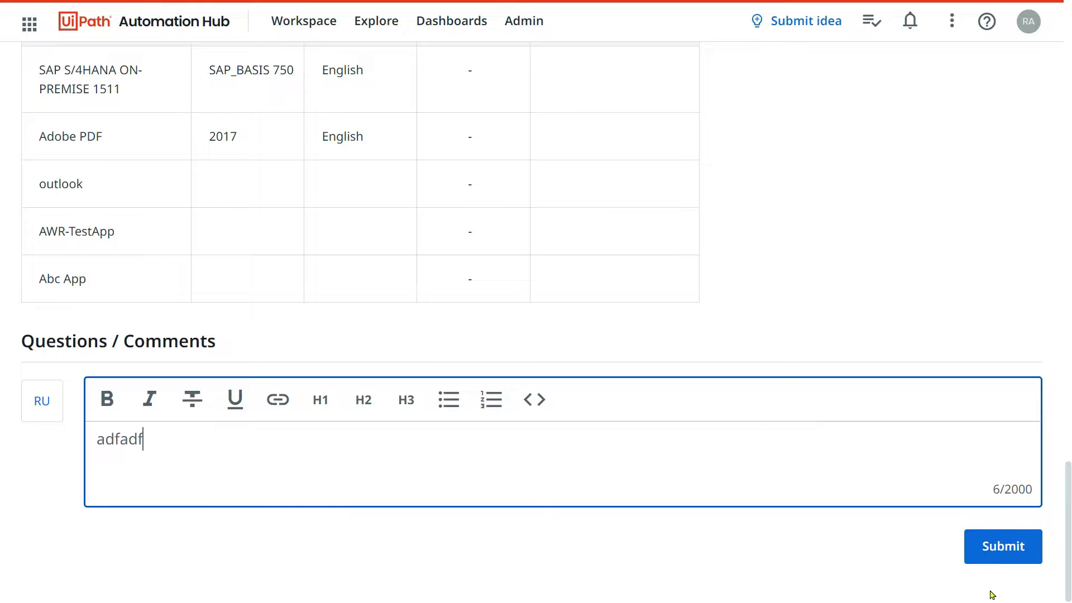
pyautogui.click(1005, 545)
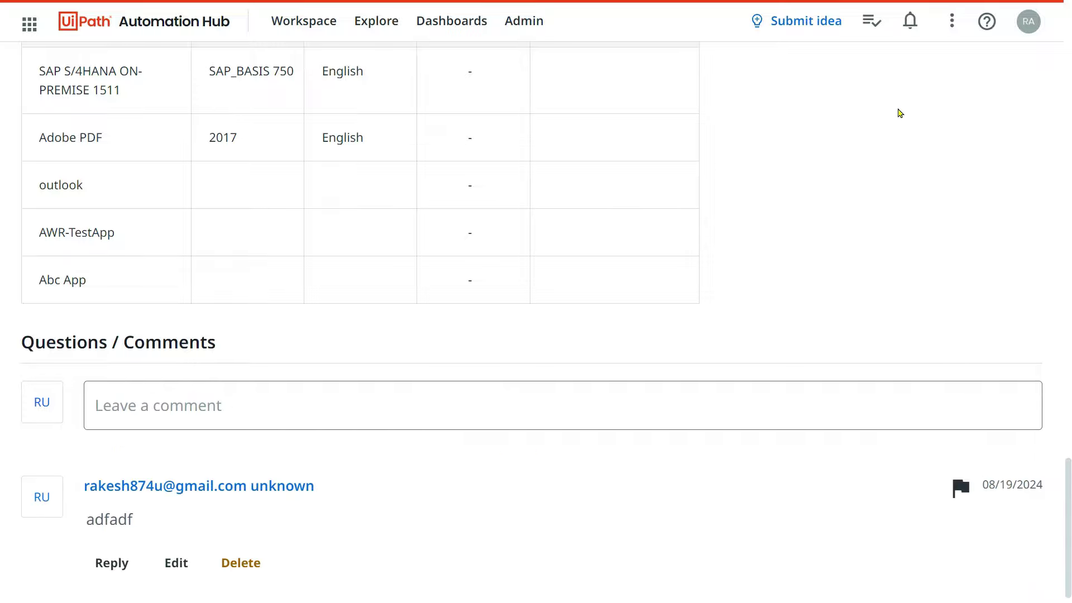
# Open the list of submitted ideas in the Workspace and review the phase, status and collaborators of each idea.
pyautogui.scroll(20, 880, 104)
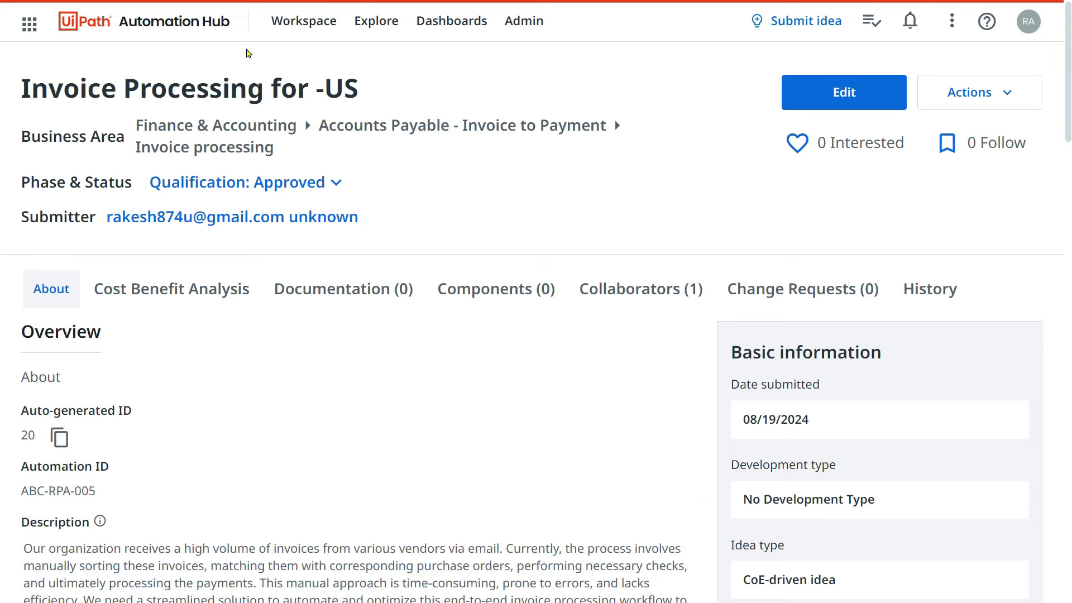
pyautogui.click(314, 22)
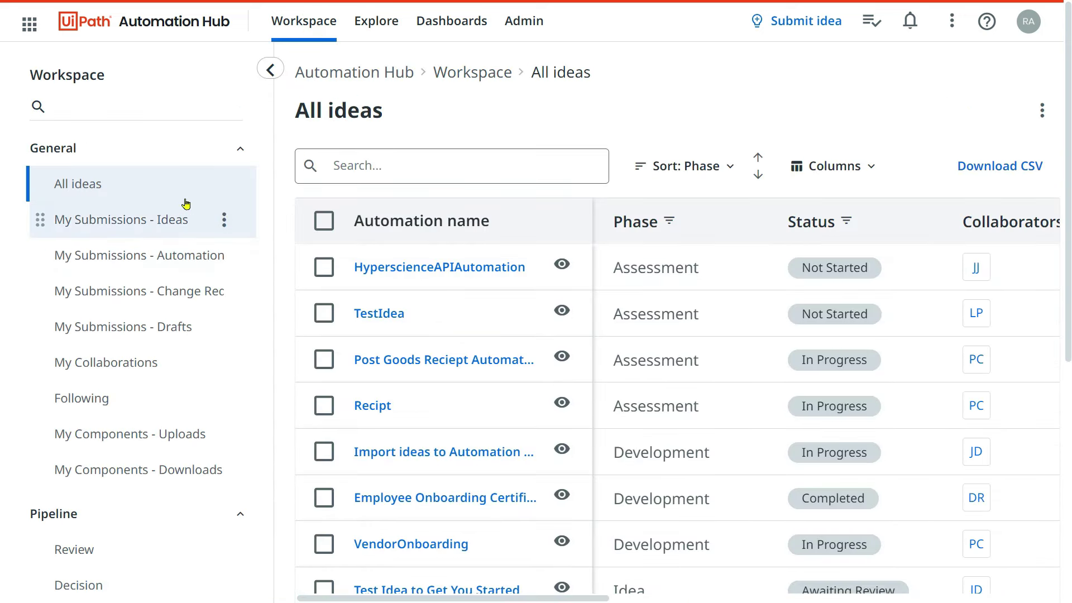
pyautogui.click(143, 226)
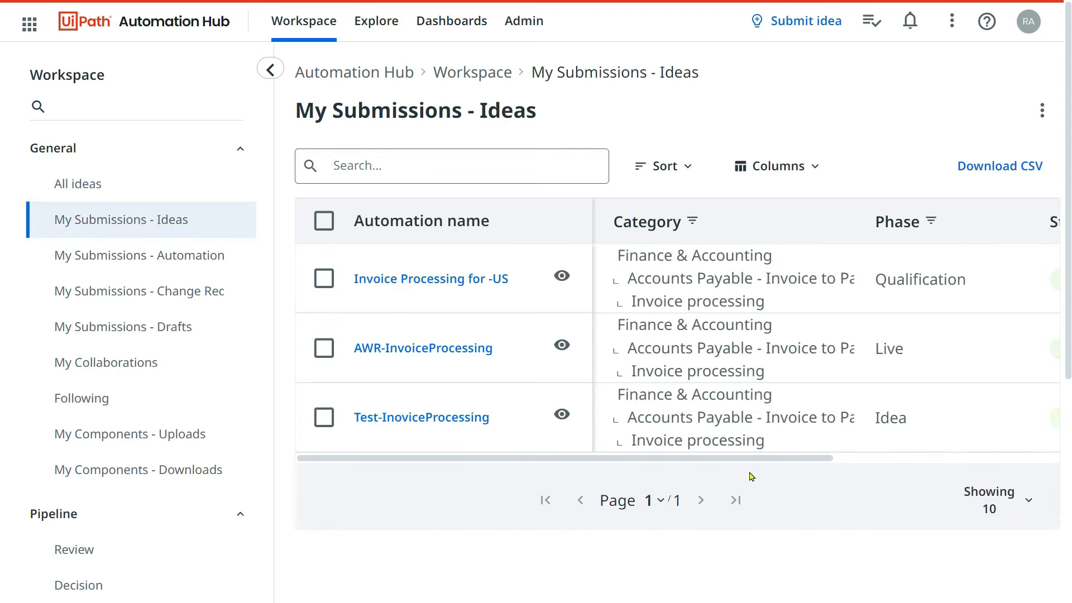
pyautogui.moveTo(790, 453); pyautogui.dragTo(885, 394)
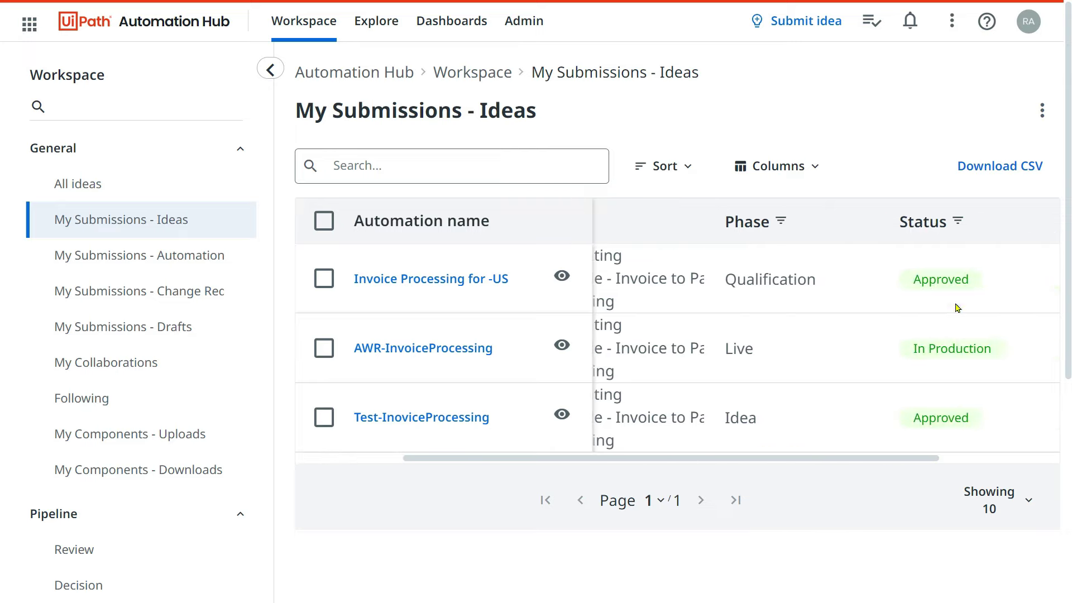
pyautogui.moveTo(920, 458); pyautogui.dragTo(1046, 467)
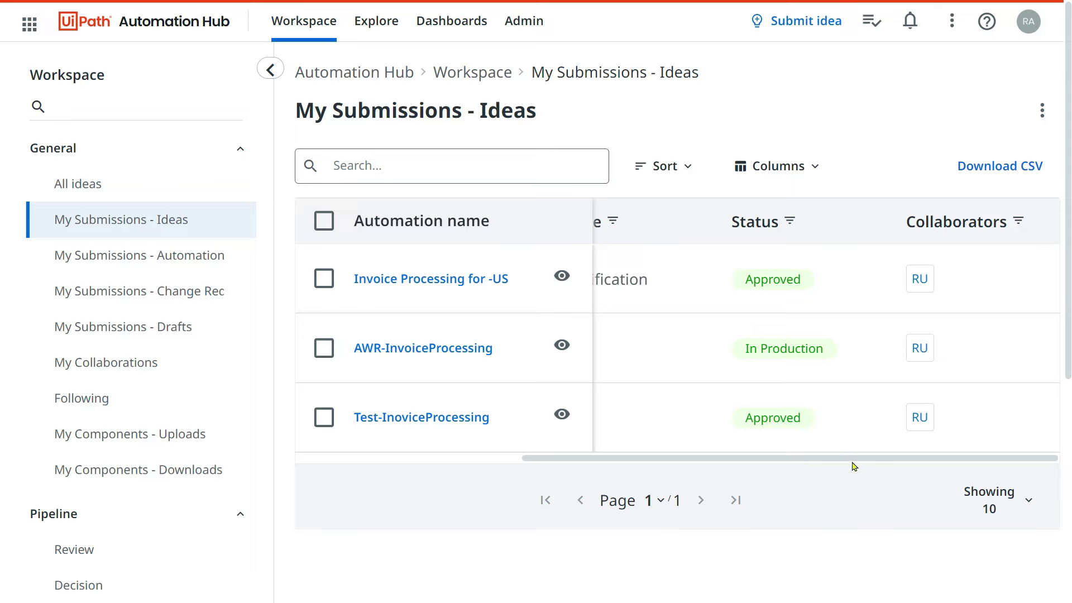
pyautogui.hscroll(-5, 853, 466)
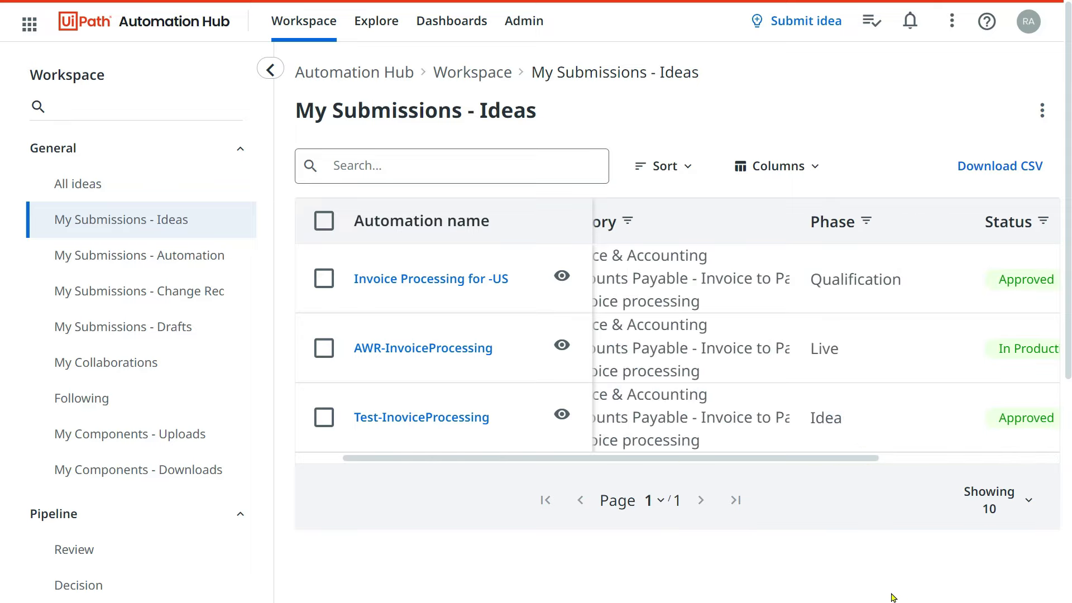